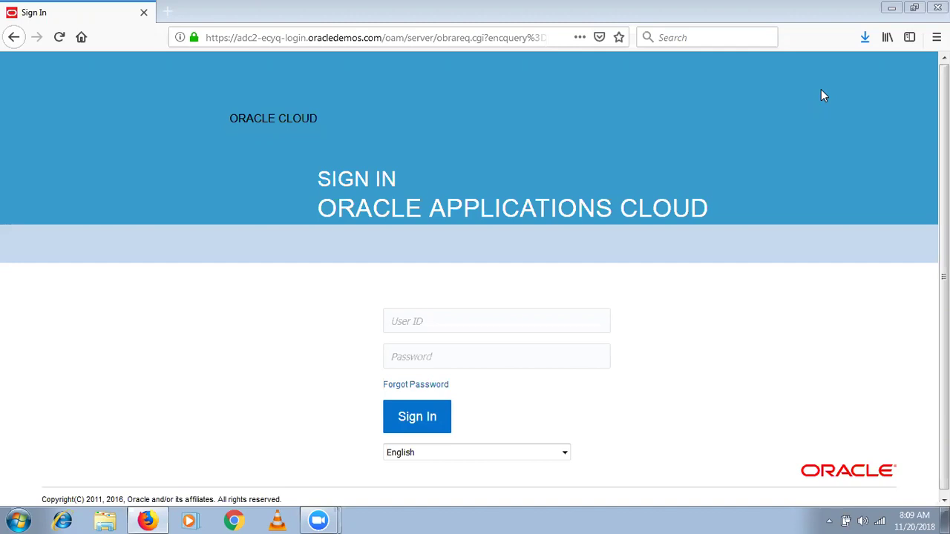
Sign in to Oracle Applications Cloud with the user ID and the account password
{"action": "left_click", "coordinate": [486, 313]}
{"action": "type", "text": "SEP_"}
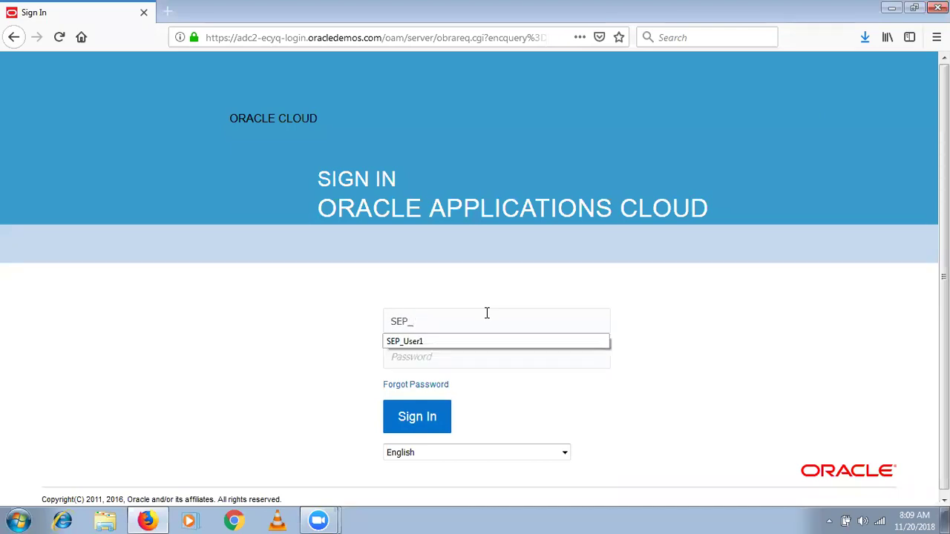
{"action": "key", "text": "Down"}
{"action": "key", "text": "Return"}
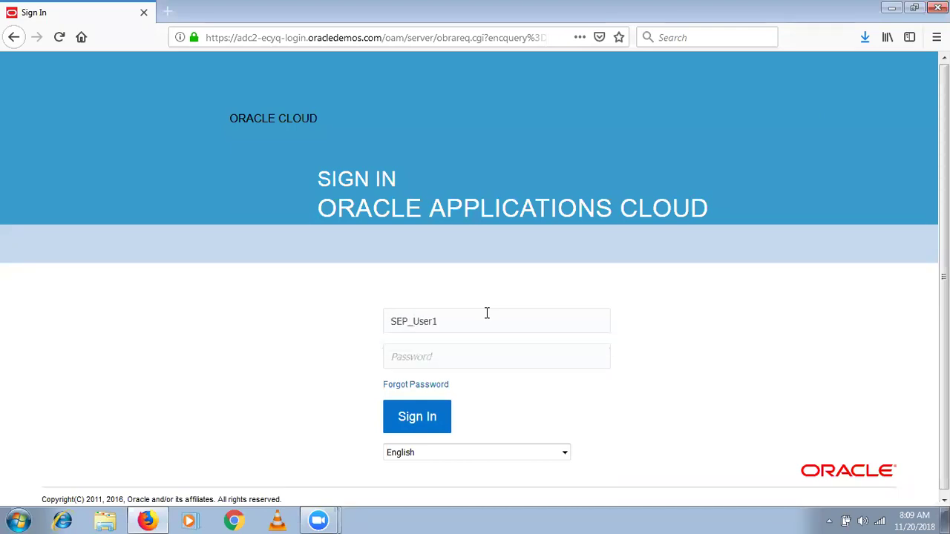
{"action": "key", "text": "Tab"}
{"action": "type", "text": "***********"}
{"action": "left_click", "coordinate": [439, 414]}
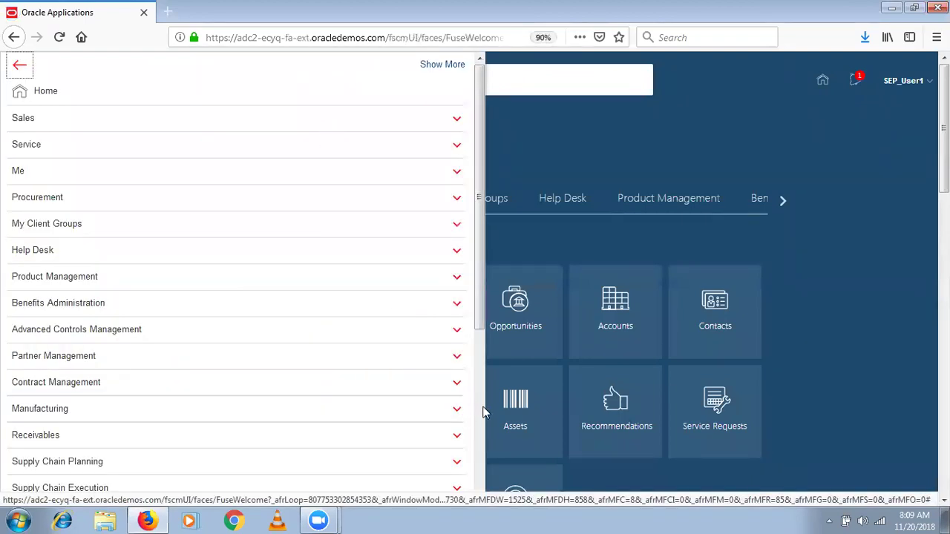
Open the Manage Work Orders task in the Work Execution area of Manufacturing
{"action": "left_click", "coordinate": [435, 418]}
{"action": "left_click", "coordinate": [223, 429]}
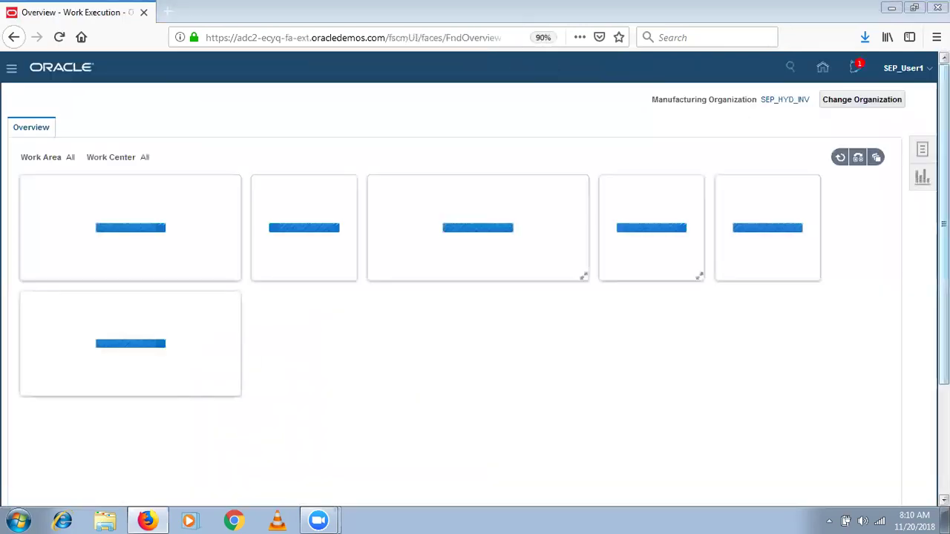
{"action": "left_click", "coordinate": [922, 149]}
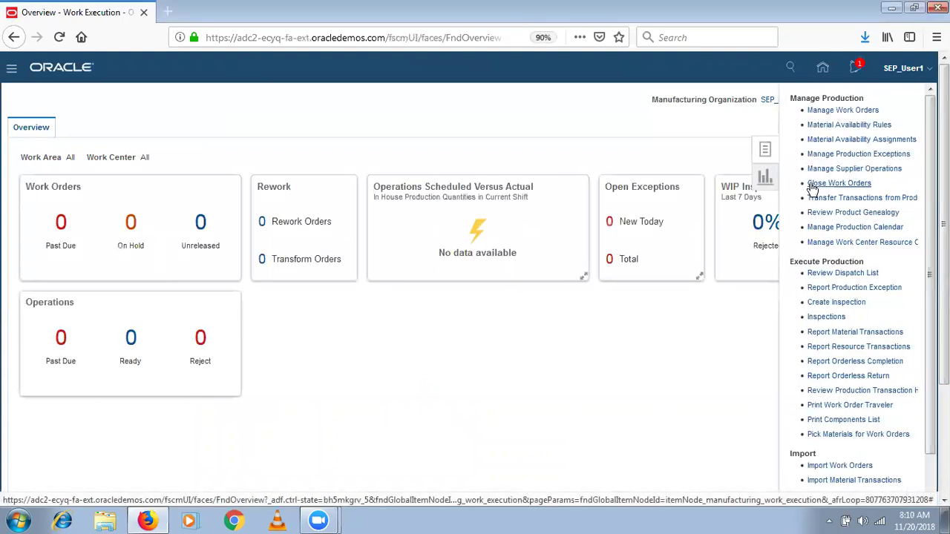
{"action": "left_click", "coordinate": [848, 112]}
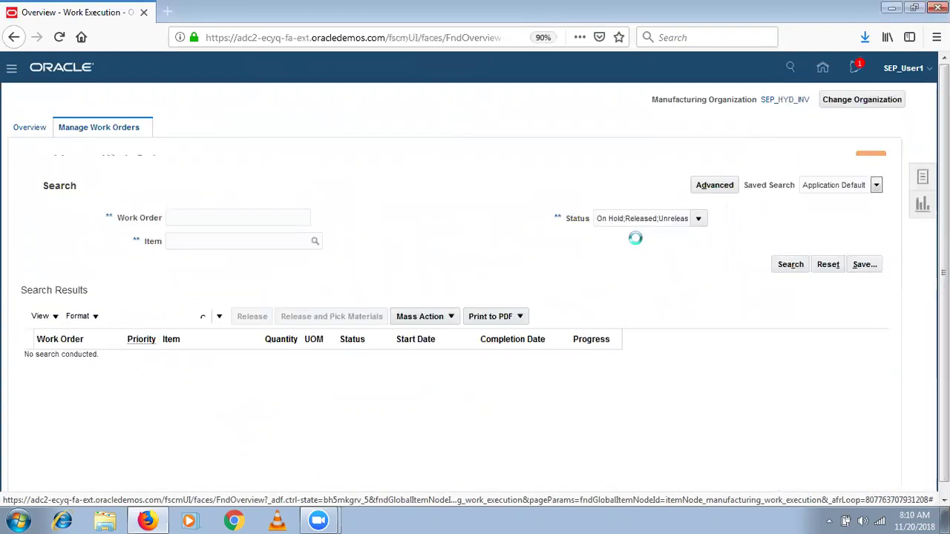
Start a new rework work order for the item SEP_Asus Laptop
{"action": "left_click", "coordinate": [146, 331]}
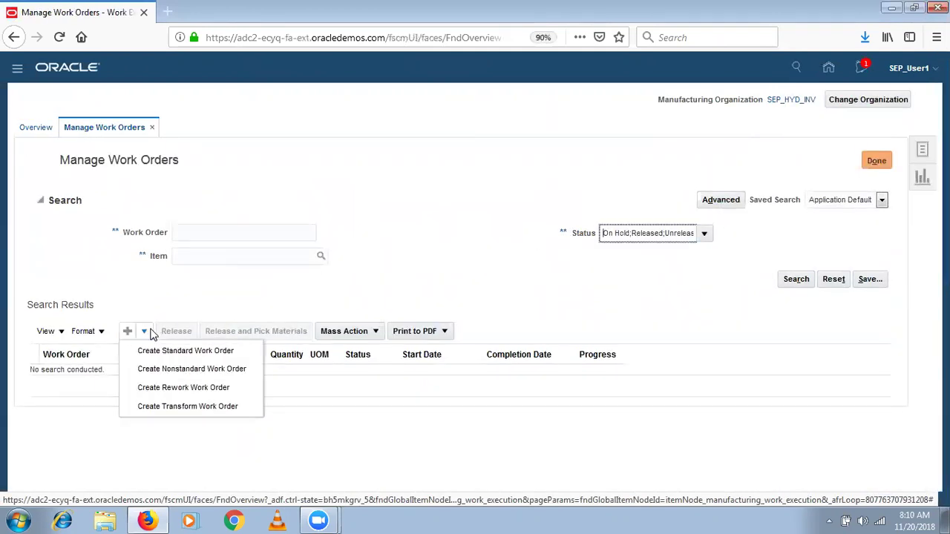
{"action": "left_click", "coordinate": [163, 389]}
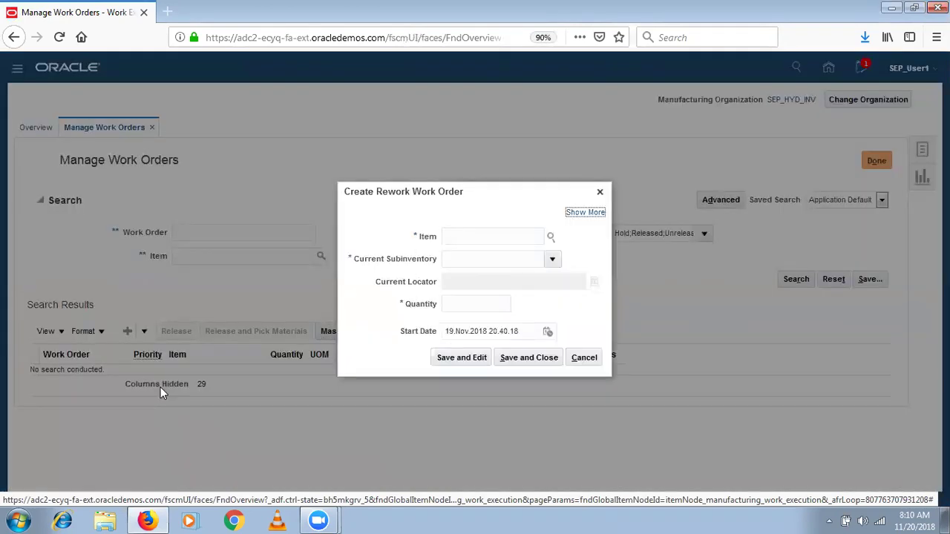
{"action": "left_click", "coordinate": [501, 236]}
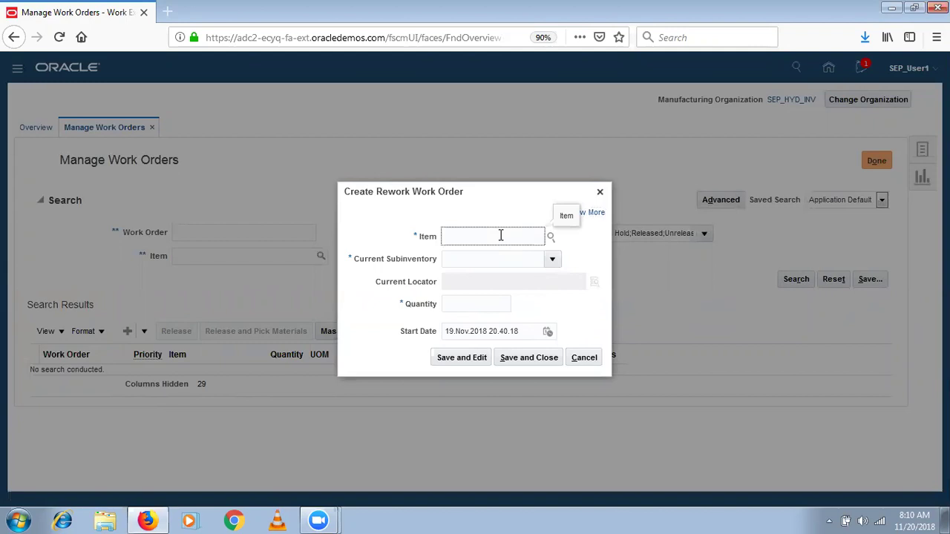
{"action": "type", "text": "SEP_A"}
{"action": "left_click", "coordinate": [440, 288]}
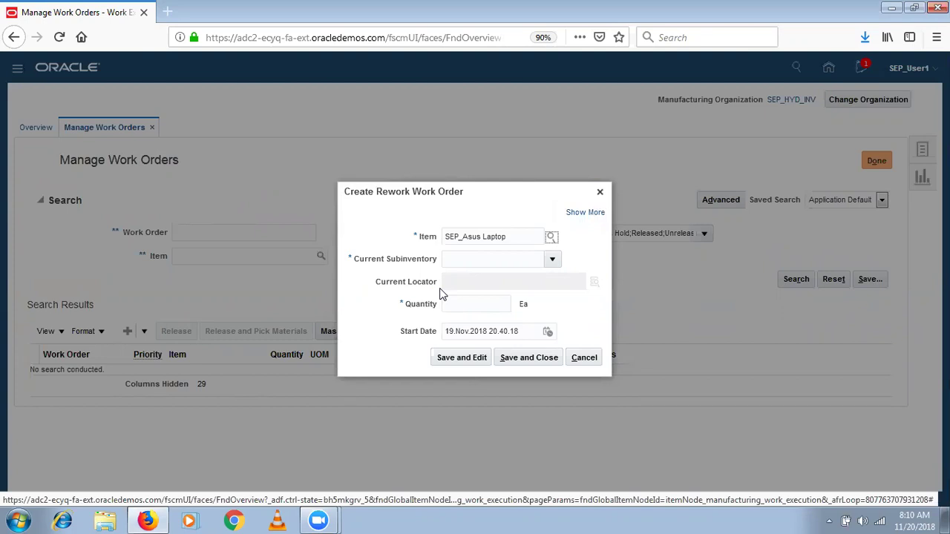
Set the rework order's current subinventory to SEPH_FG and quantity to 1, and save it for further editing
{"action": "left_click_drag", "start_coordinate": [436, 259], "coordinate": [355, 264]}
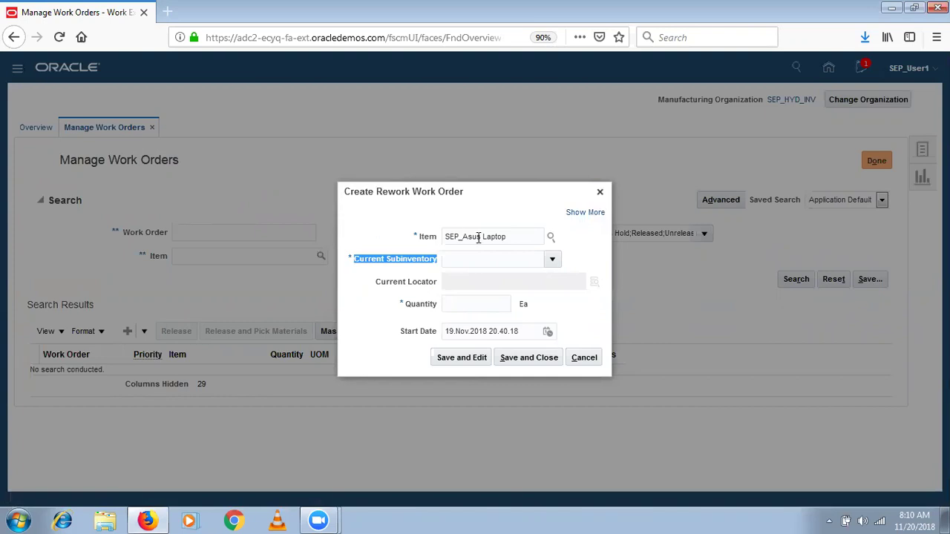
{"action": "left_click", "coordinate": [552, 259]}
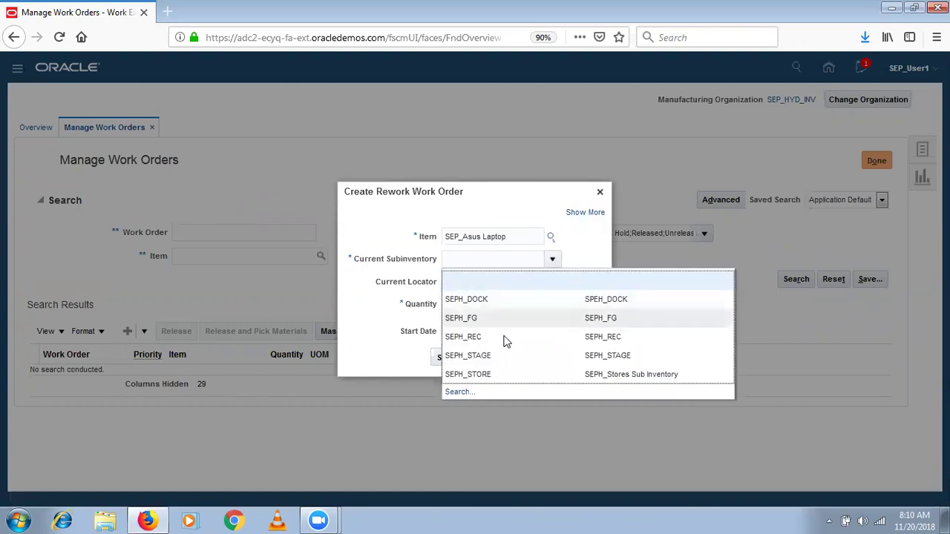
{"action": "left_click", "coordinate": [517, 320]}
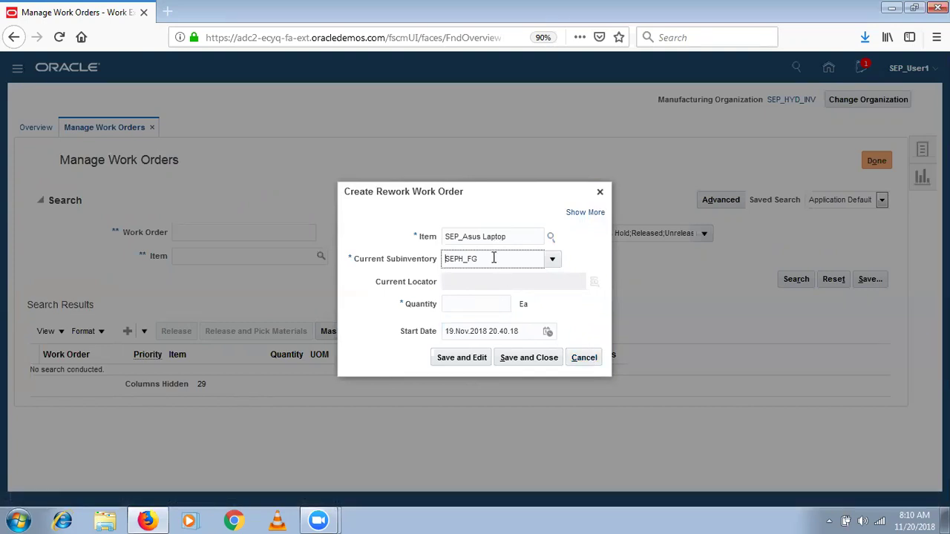
{"action": "left_click", "coordinate": [476, 303]}
{"action": "type", "text": "1"}
{"action": "key", "text": "Tab"}
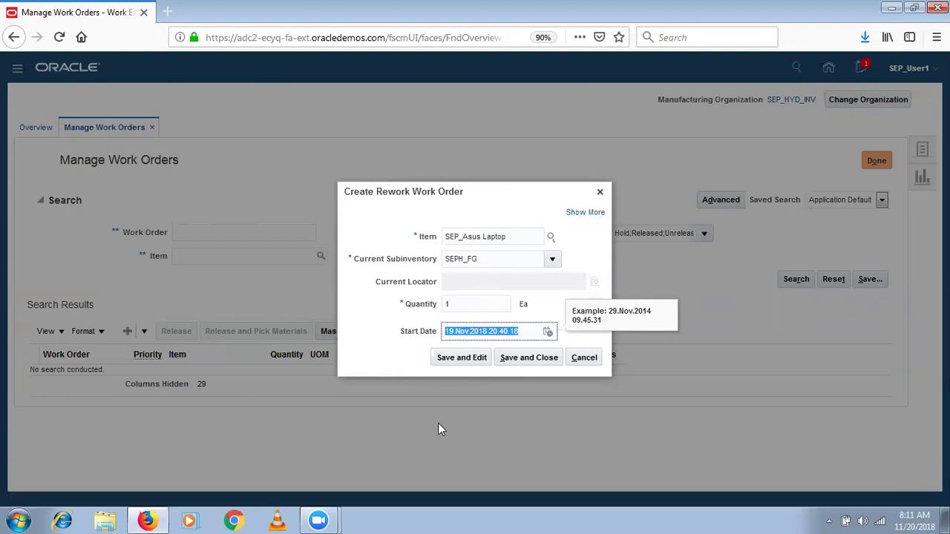
{"action": "left_click", "coordinate": [470, 359]}
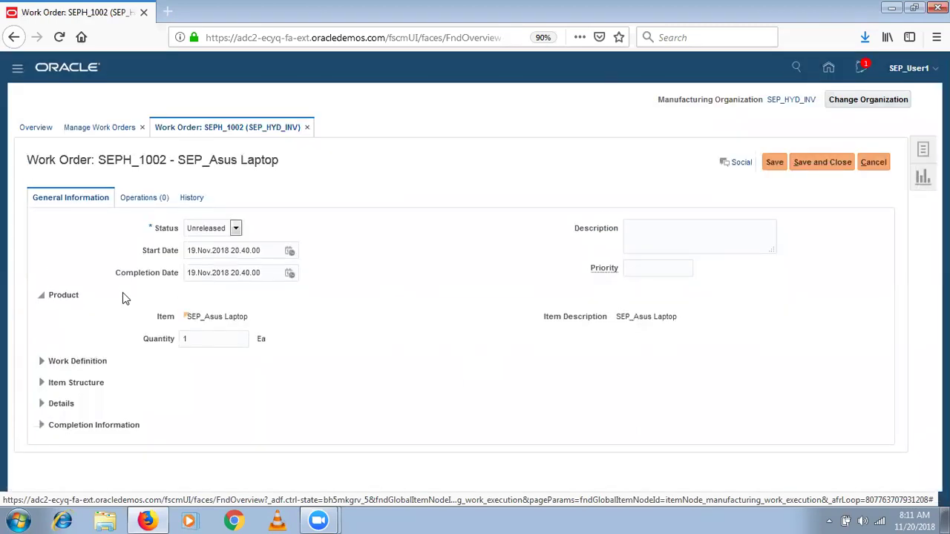
Add the standard operation SEPH_ASM_OP3 (SI) as operation 10 to the rework work order
{"action": "left_click", "coordinate": [41, 364]}
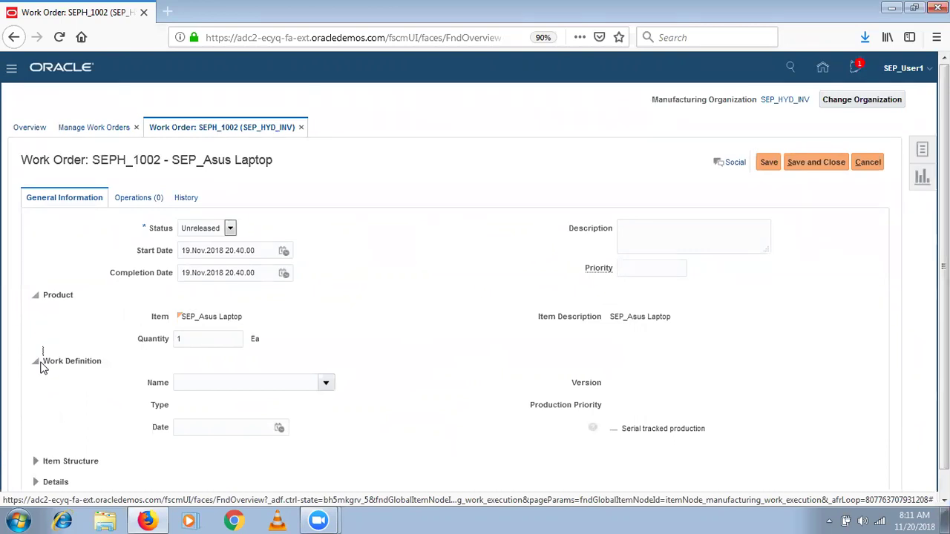
{"action": "left_click", "coordinate": [140, 199]}
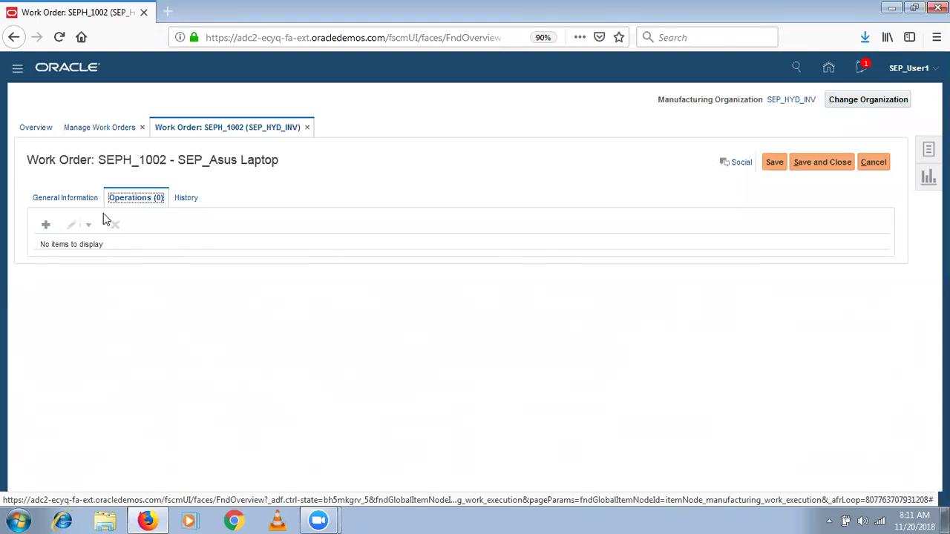
{"action": "left_click", "coordinate": [51, 223]}
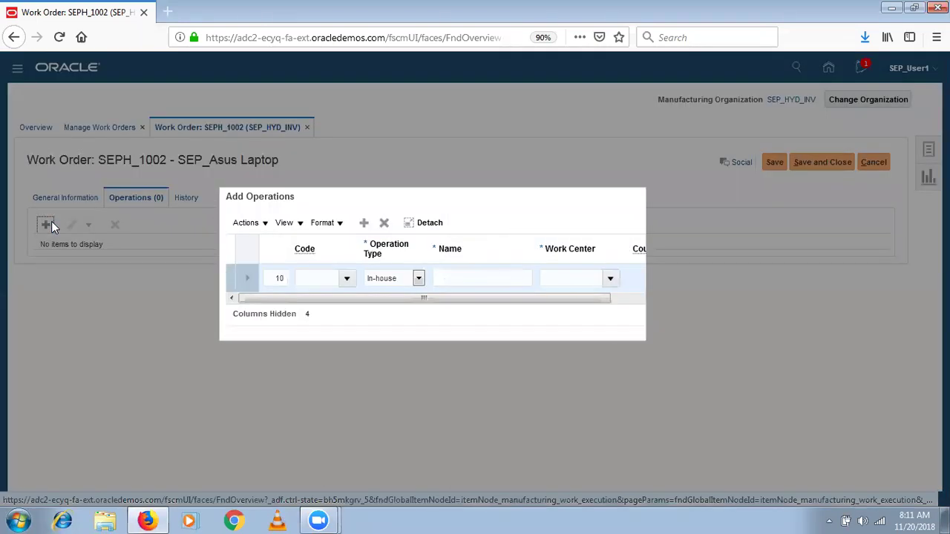
{"action": "left_click", "coordinate": [346, 278]}
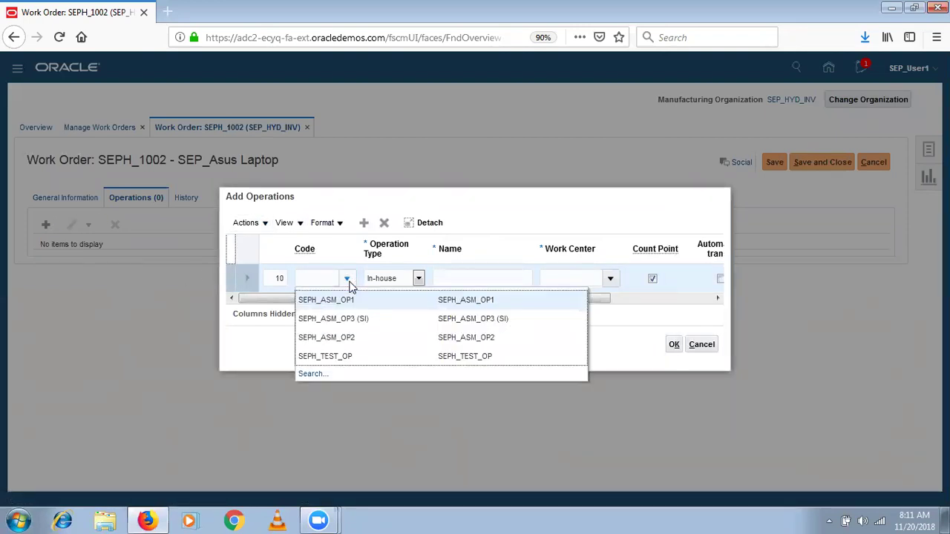
{"action": "left_click", "coordinate": [364, 321]}
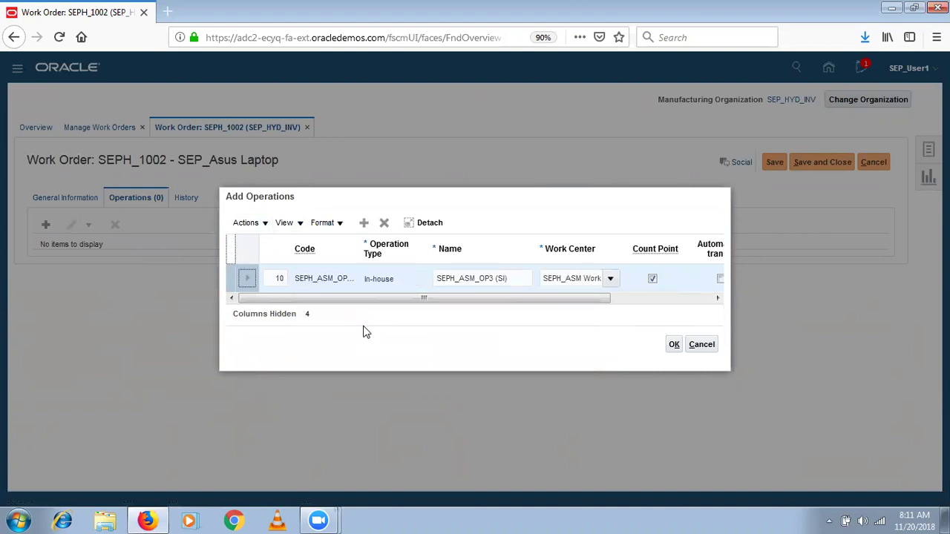
{"action": "left_click", "coordinate": [630, 301]}
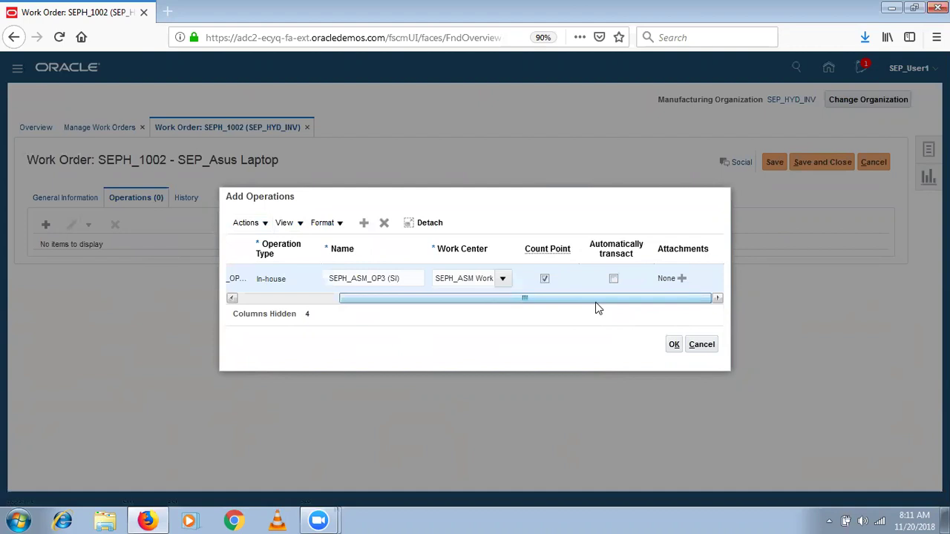
{"action": "left_click", "coordinate": [674, 346]}
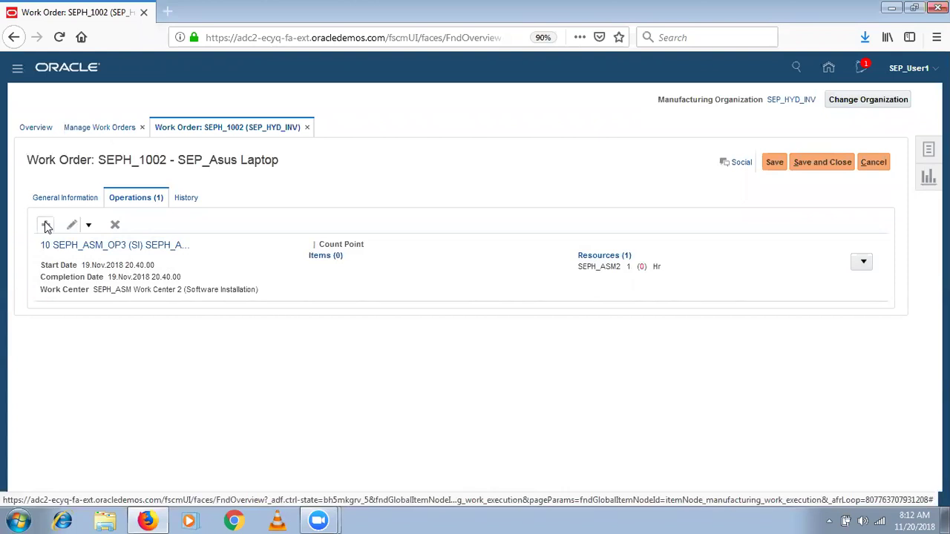
Try to delete operation 10 from the rework work order
{"action": "left_click", "coordinate": [115, 226]}
{"action": "left_click", "coordinate": [666, 297]}
{"action": "left_click", "coordinate": [115, 225]}
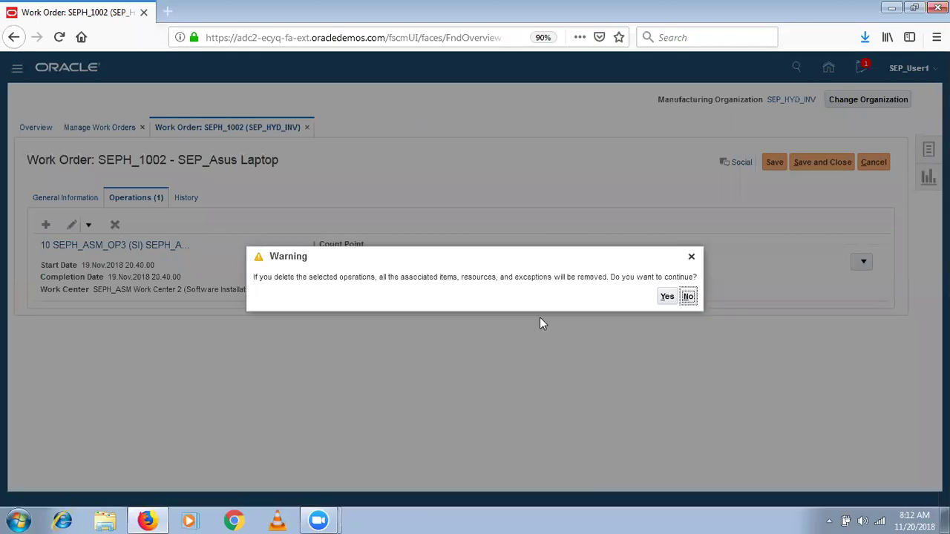
{"action": "left_click", "coordinate": [670, 297]}
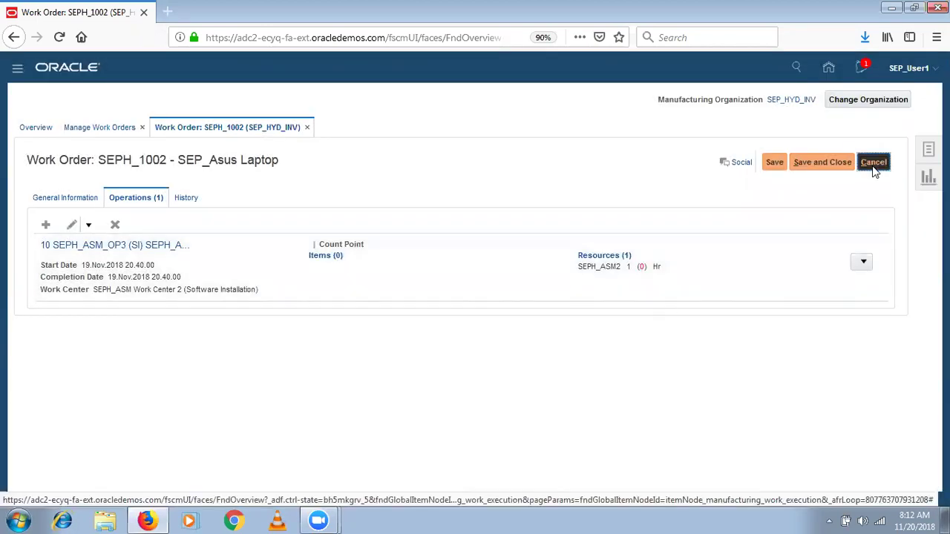
Discard the unsaved work order changes and leave Manage Work Orders
{"action": "left_click", "coordinate": [872, 166]}
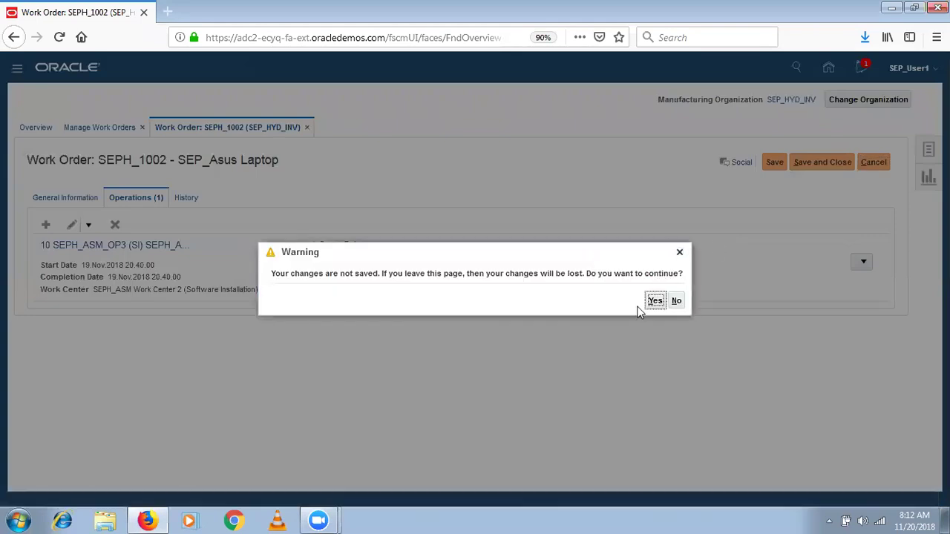
{"action": "left_click", "coordinate": [653, 303]}
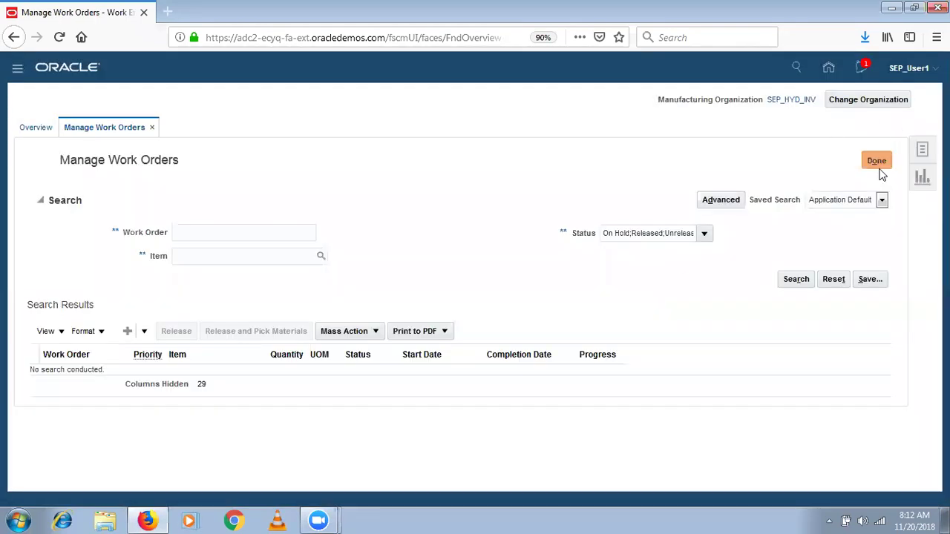
{"action": "left_click", "coordinate": [878, 166]}
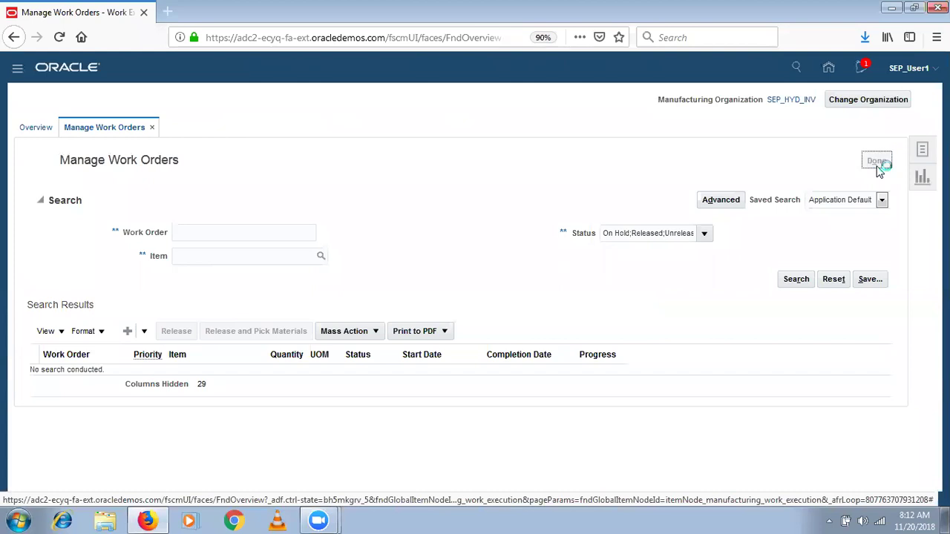
Open the Manage Standard Operations task in the Work Definition area of Manufacturing
{"action": "left_click", "coordinate": [11, 69]}
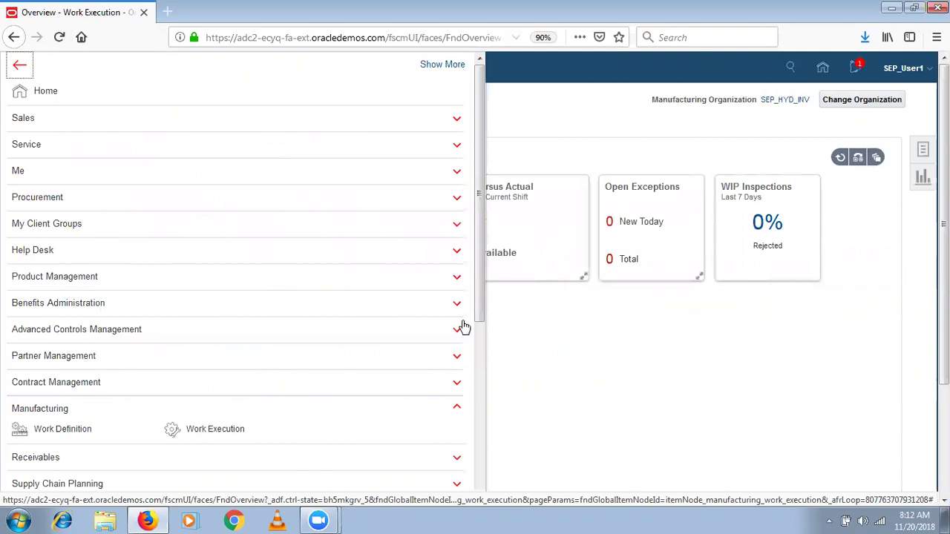
{"action": "scroll", "coordinate": [366, 361], "scroll_direction": "down", "scroll_amount": 4}
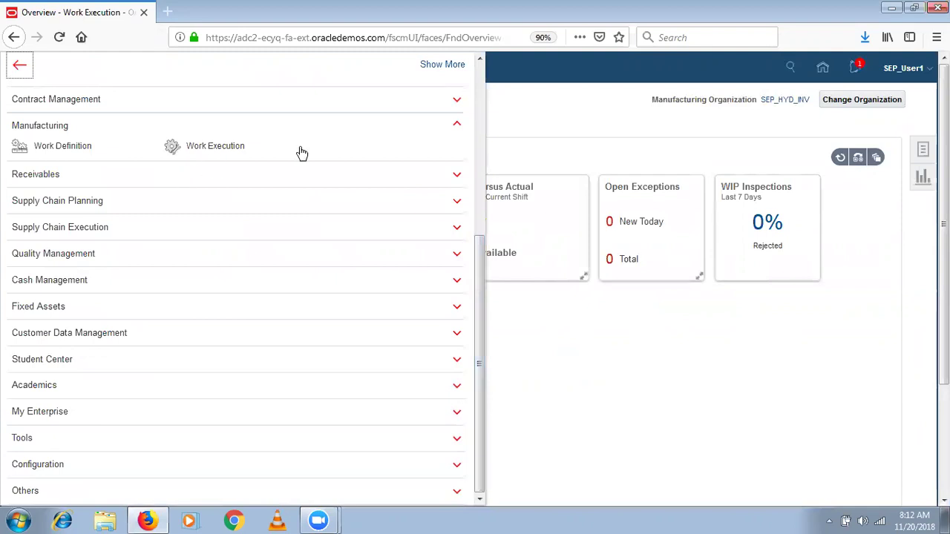
{"action": "left_click", "coordinate": [483, 99]}
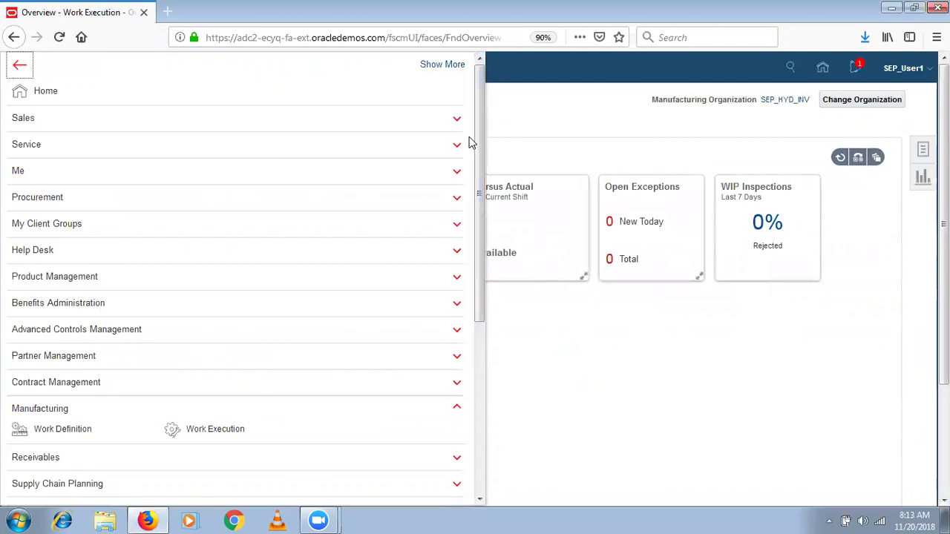
{"action": "left_click", "coordinate": [64, 428]}
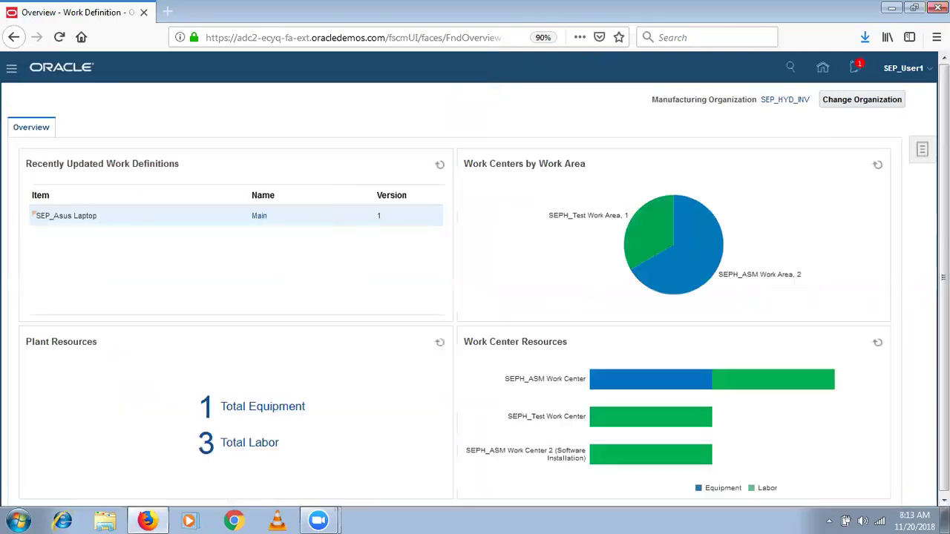
{"action": "left_click", "coordinate": [879, 216]}
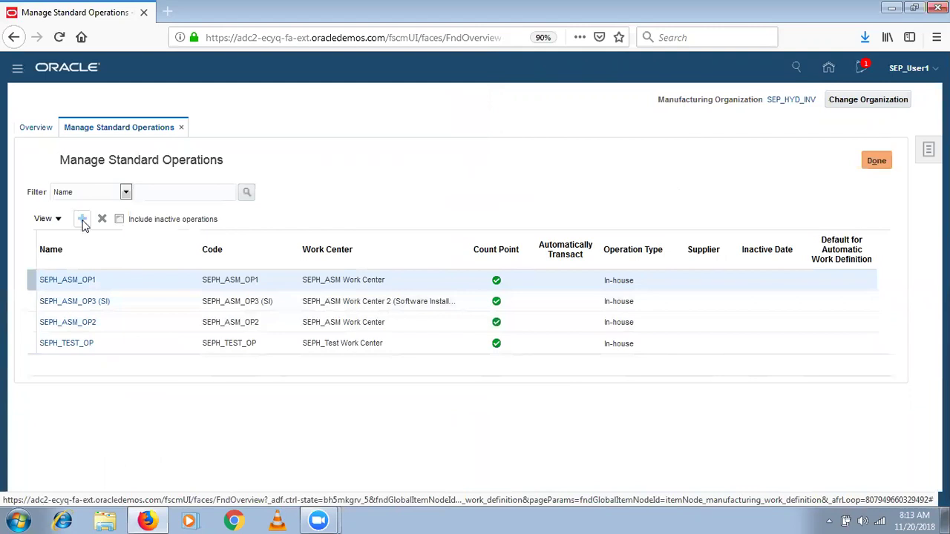
Start a new in-house standard operation with SEPH_Rework Operation as both its name and code
{"action": "left_click", "coordinate": [83, 222]}
{"action": "type", "text": "SEPH"}
{"action": "type", "text": "_Res"}
{"action": "type", "text": "ork O"}
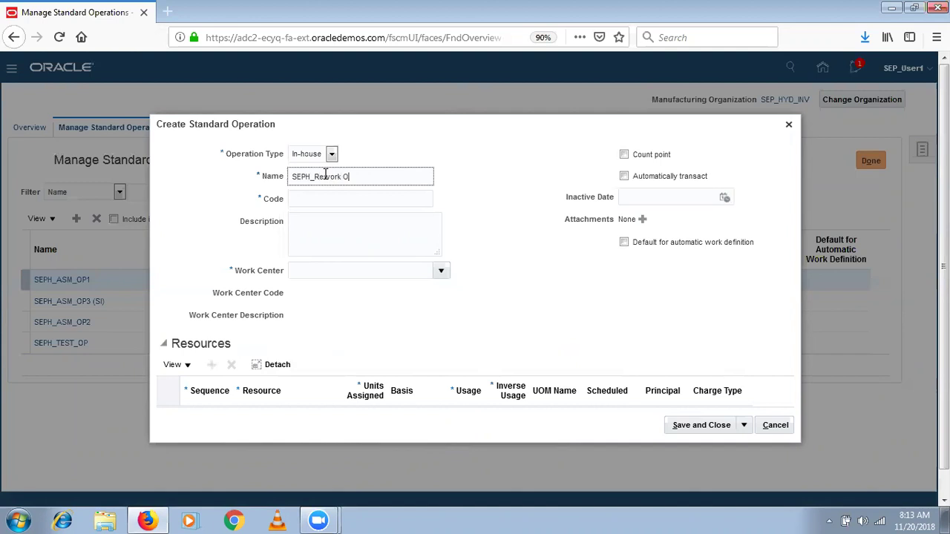
{"action": "type", "text": "peration"}
{"action": "key", "text": "ctrl+a"}
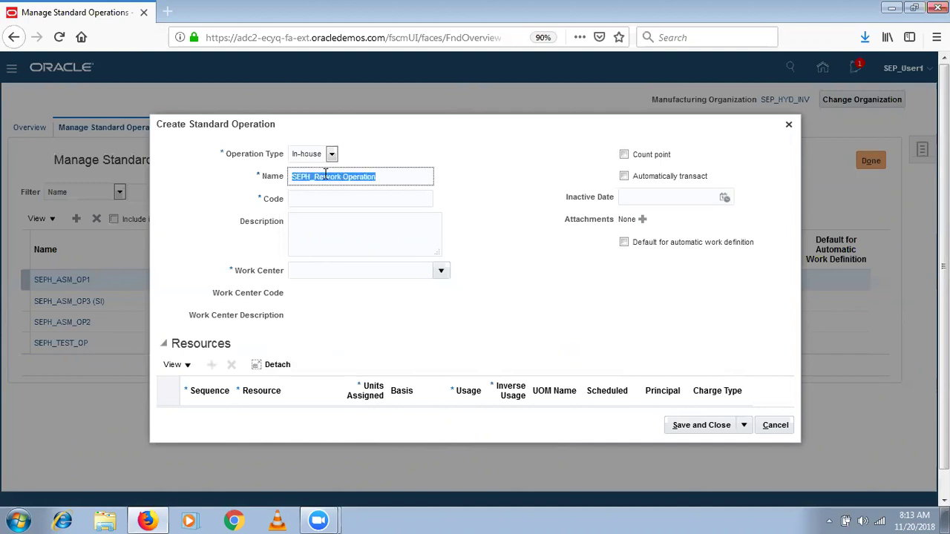
{"action": "key", "text": "ctrl+c"}
{"action": "key", "text": "Tab"}
{"action": "key", "text": "ctrl+v"}
Assign SEPH_ASM Work Center to the new standard operation and make the operation a count point
{"action": "key", "text": "Tab"}
{"action": "key", "text": "Tab"}
{"action": "left_click", "coordinate": [442, 272]}
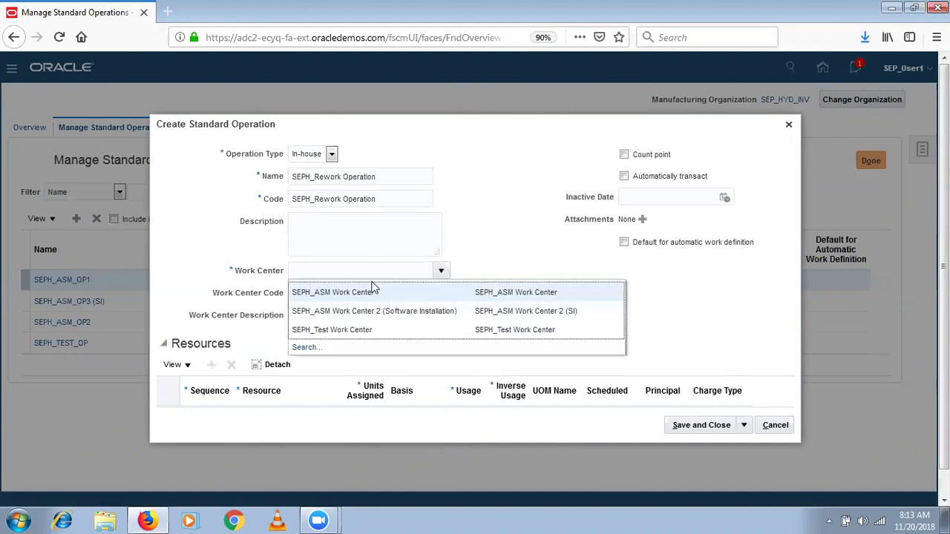
{"action": "left_click", "coordinate": [373, 290]}
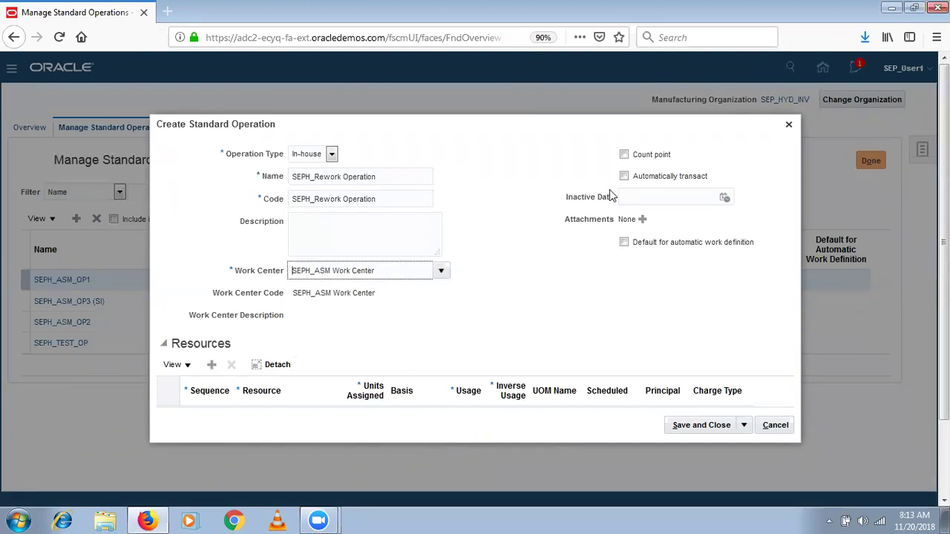
{"action": "left_click", "coordinate": [624, 155]}
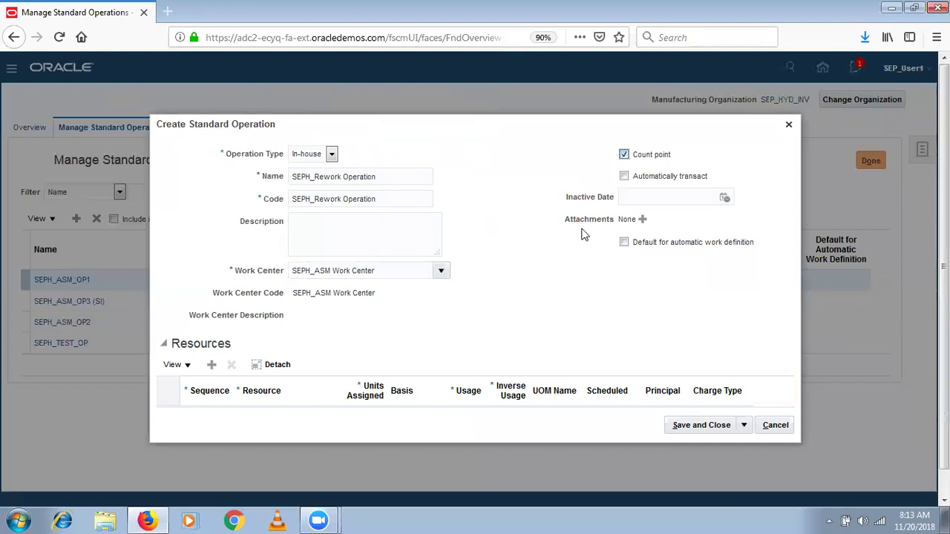
Add resource SEPH_ASM1 with 2 units assigned to the standard operation, and save and close it
{"action": "left_click", "coordinate": [212, 365]}
{"action": "left_click", "coordinate": [320, 408]}
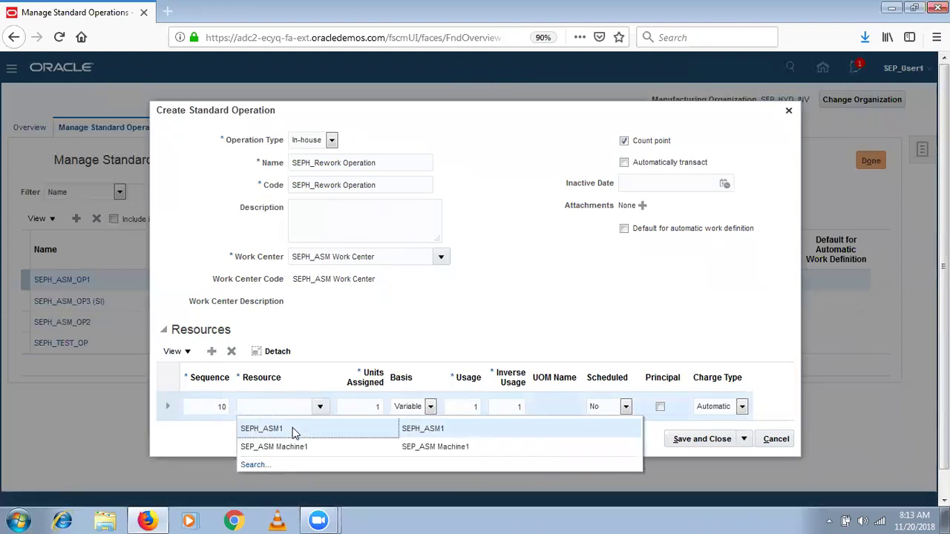
{"action": "left_click", "coordinate": [293, 429]}
{"action": "left_click", "coordinate": [373, 407]}
{"action": "type", "text": "2"}
{"action": "key", "text": "Tab"}
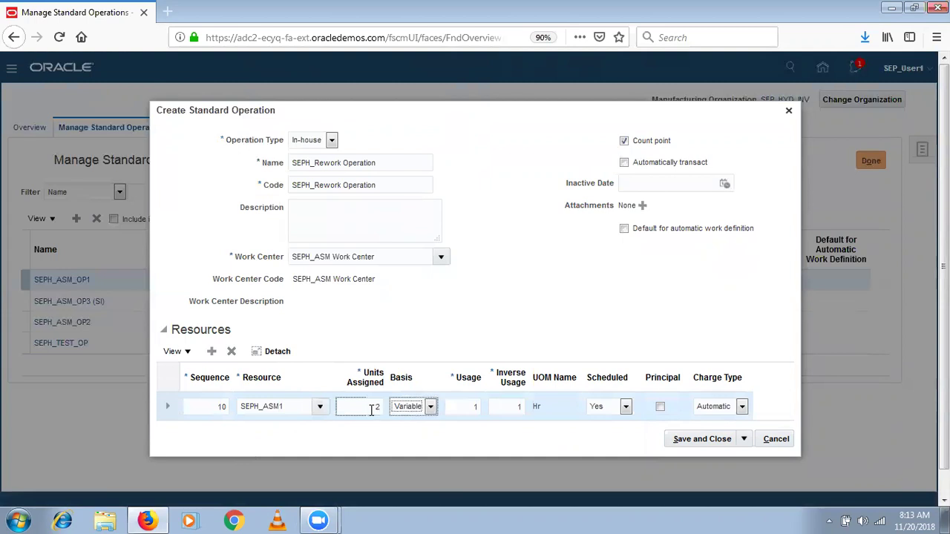
{"action": "left_click", "coordinate": [707, 440]}
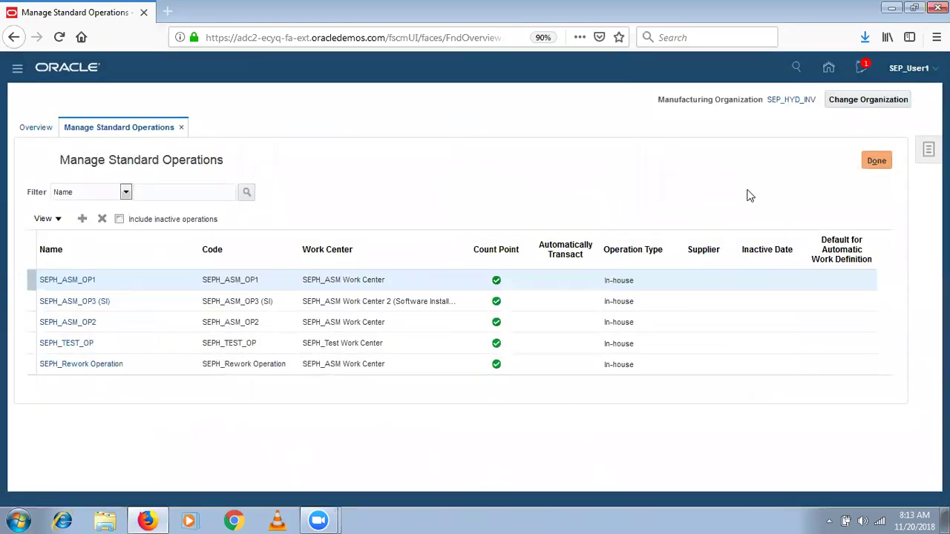
Leave Manage Standard Operations and open the unreleased SEP_Asus Laptop work order from Work Execution
{"action": "left_click", "coordinate": [875, 161]}
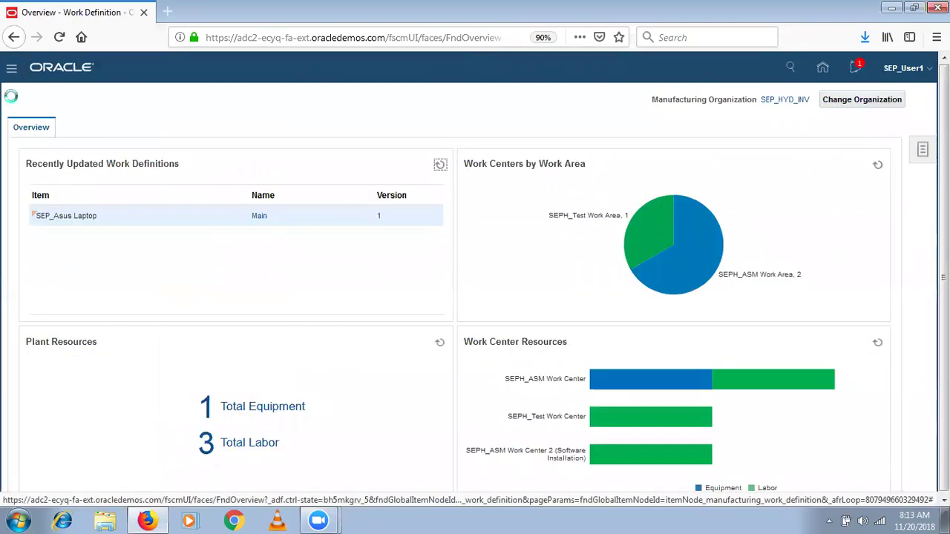
{"action": "left_click", "coordinate": [11, 68]}
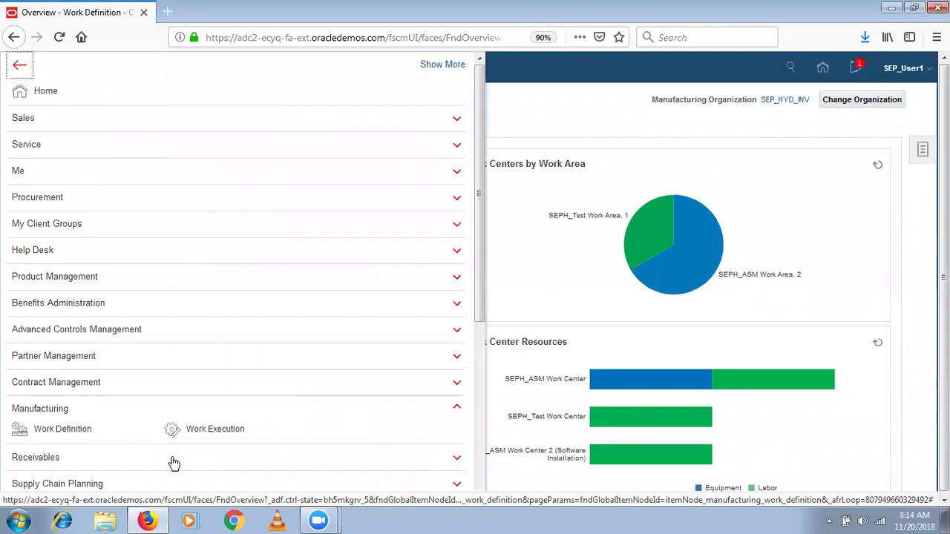
{"action": "left_click", "coordinate": [232, 438]}
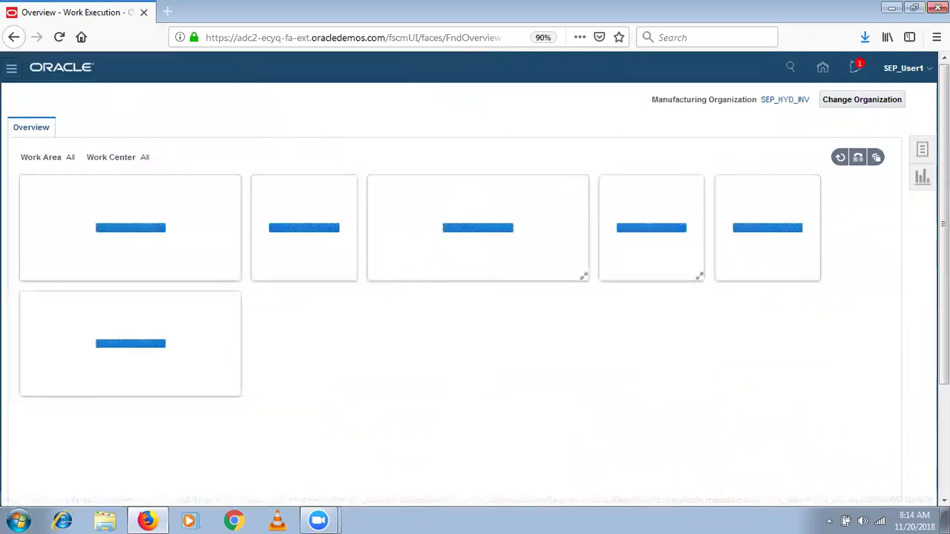
{"action": "left_click", "coordinate": [202, 224]}
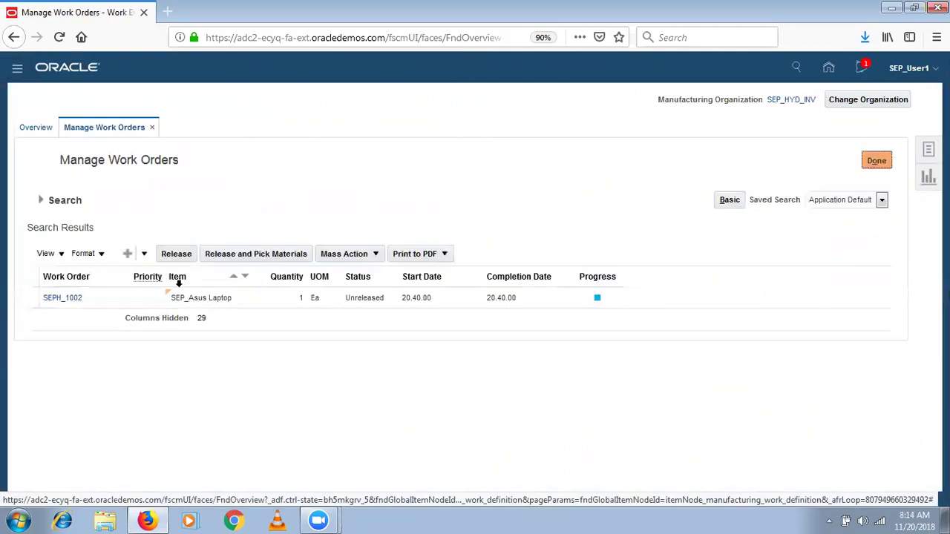
{"action": "left_click", "coordinate": [65, 300]}
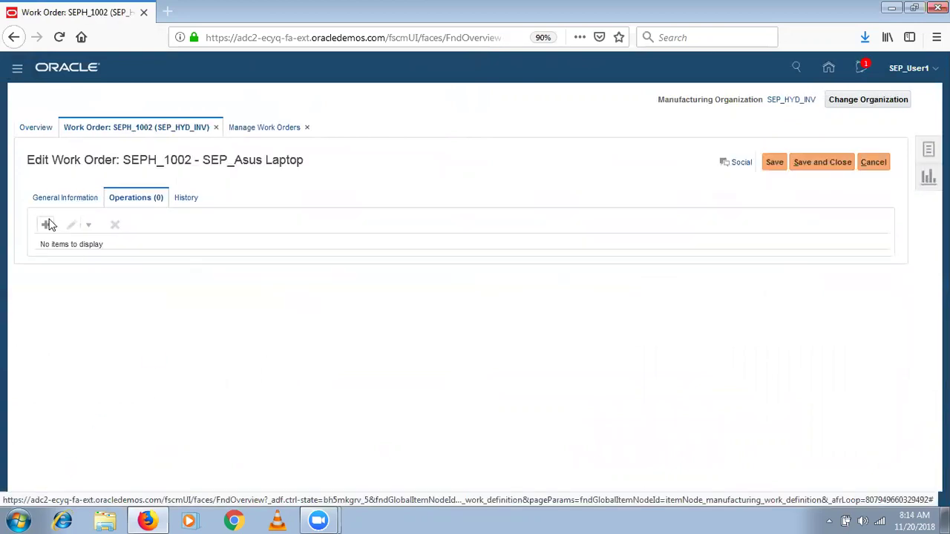
Add SEPH_Rework Operation as operation 10 of the work order, and save and close the order
{"action": "left_click", "coordinate": [46, 225]}
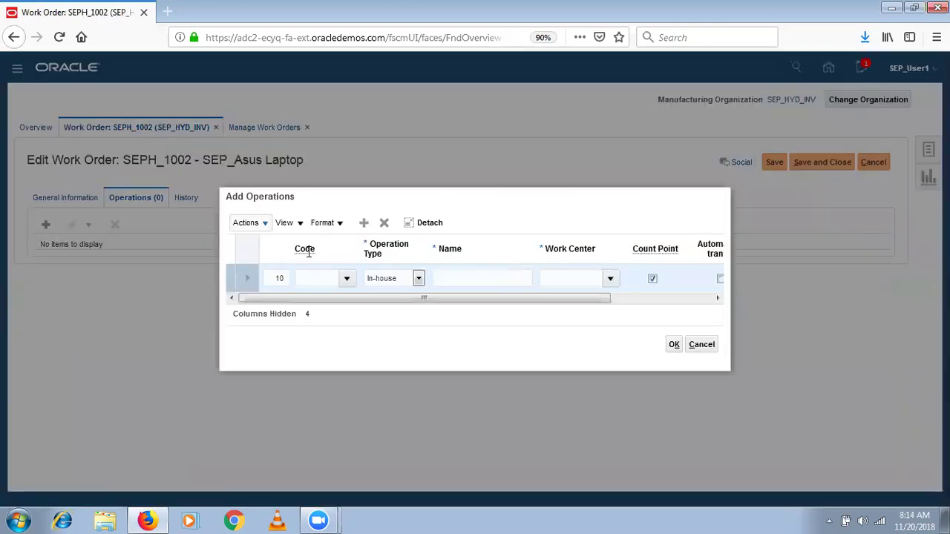
{"action": "left_click", "coordinate": [347, 279]}
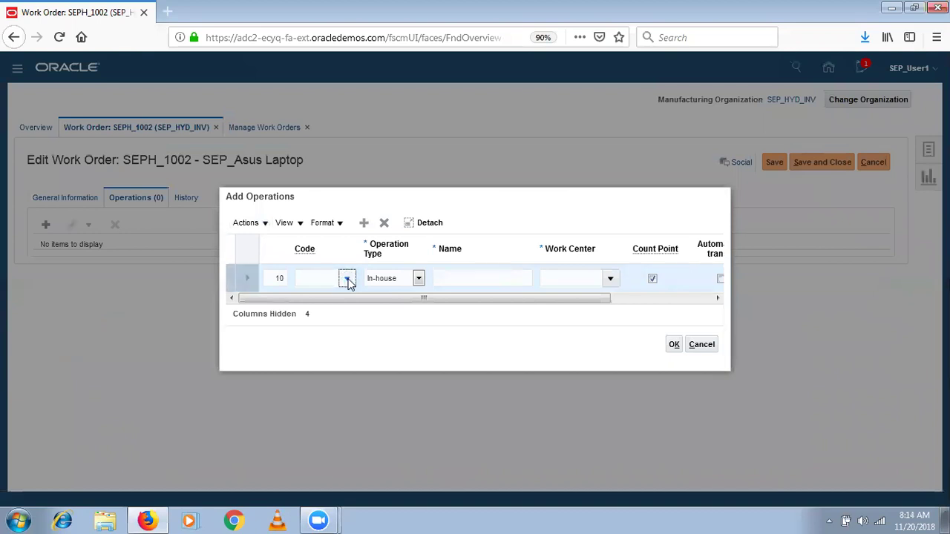
{"action": "left_click", "coordinate": [343, 377]}
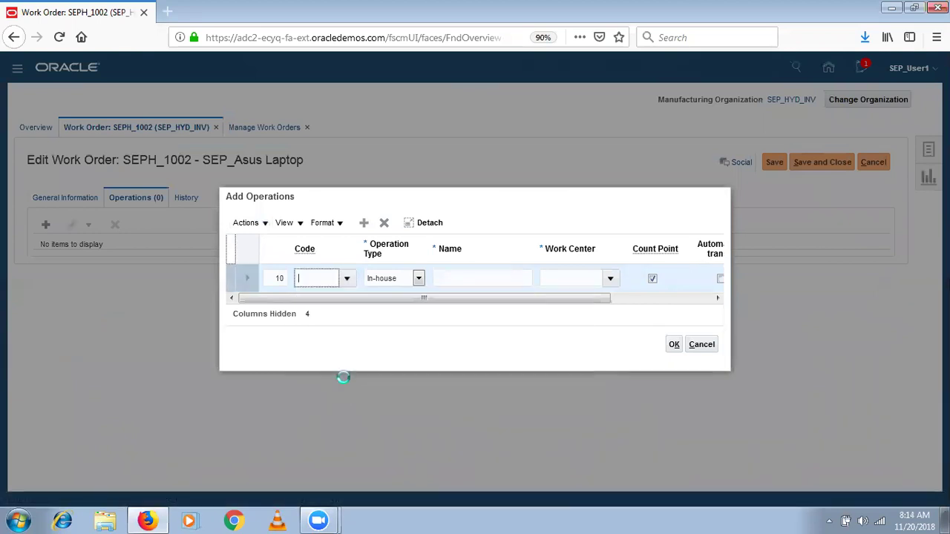
{"action": "left_click", "coordinate": [675, 345]}
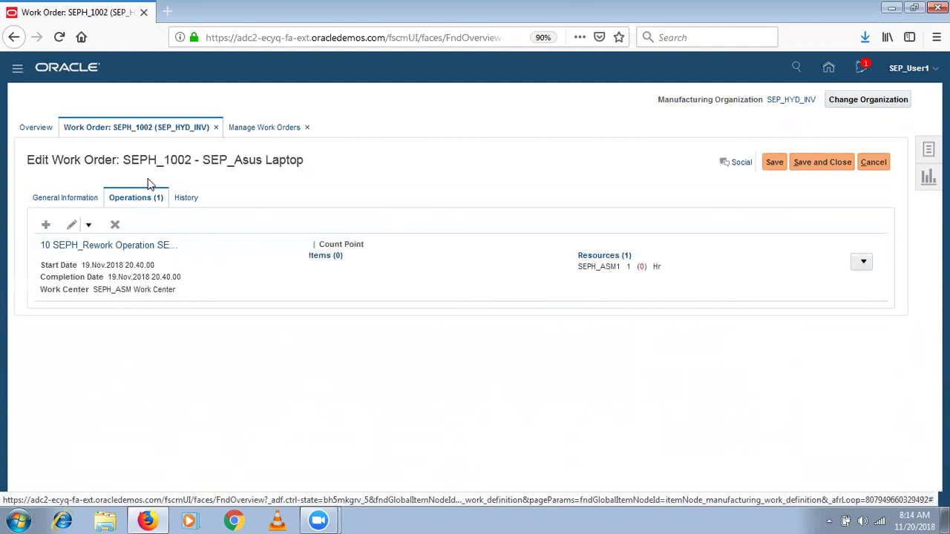
{"action": "left_click", "coordinate": [775, 162]}
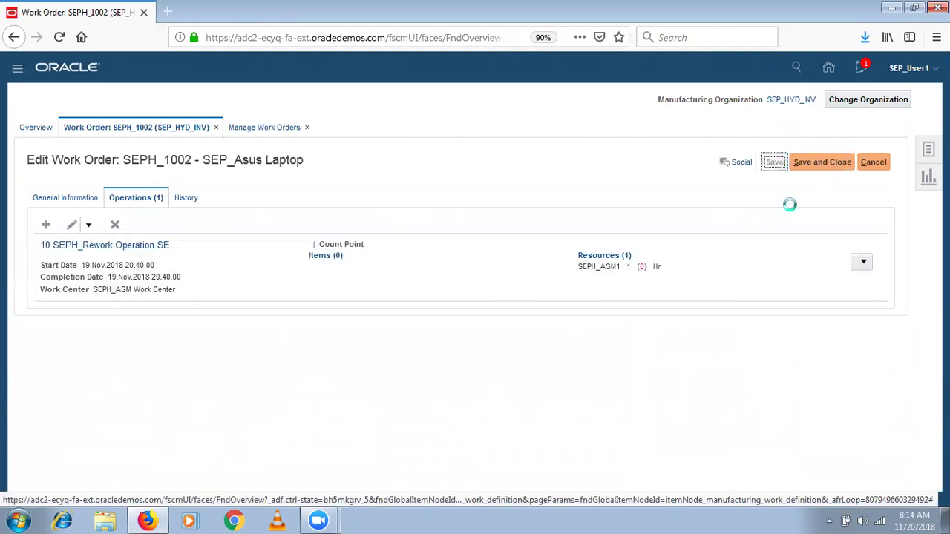
{"action": "left_click", "coordinate": [836, 165]}
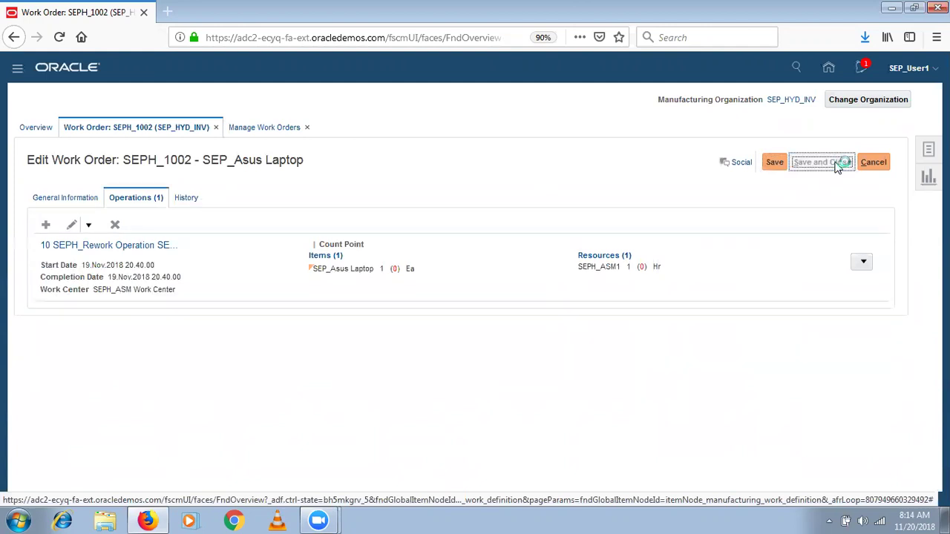
Release the SEP_Asus Laptop rework work order and leave Manage Work Orders
{"action": "left_click", "coordinate": [177, 294]}
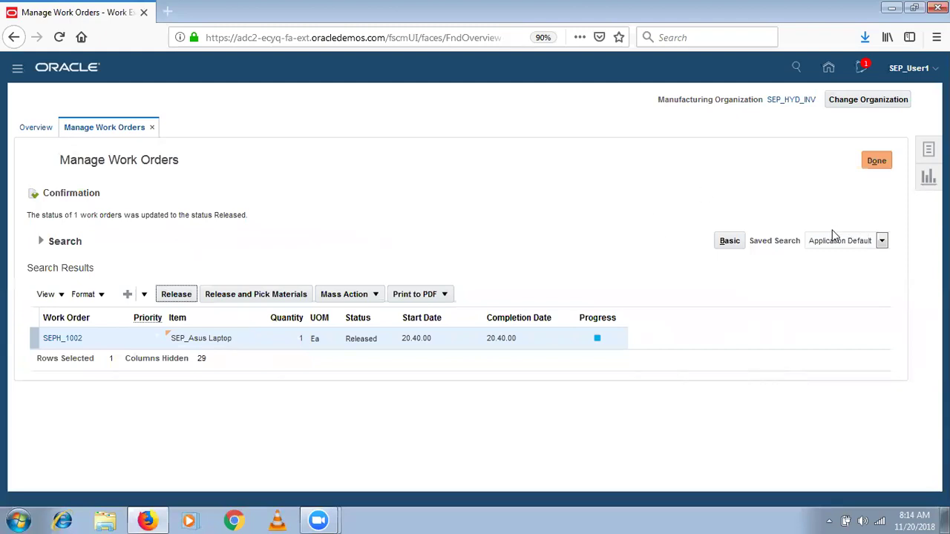
{"action": "left_click", "coordinate": [874, 160]}
{"action": "left_click", "coordinate": [881, 161]}
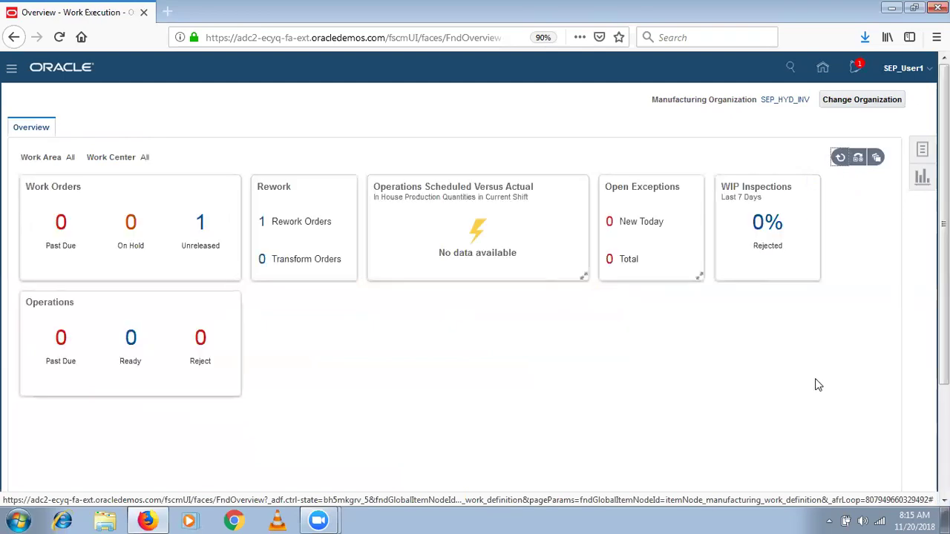
Refresh the Work Execution overview and check operation 10's material transactions through the Review Dispatch List task
{"action": "left_click", "coordinate": [841, 157]}
{"action": "left_click", "coordinate": [922, 150]}
{"action": "left_click", "coordinate": [853, 274]}
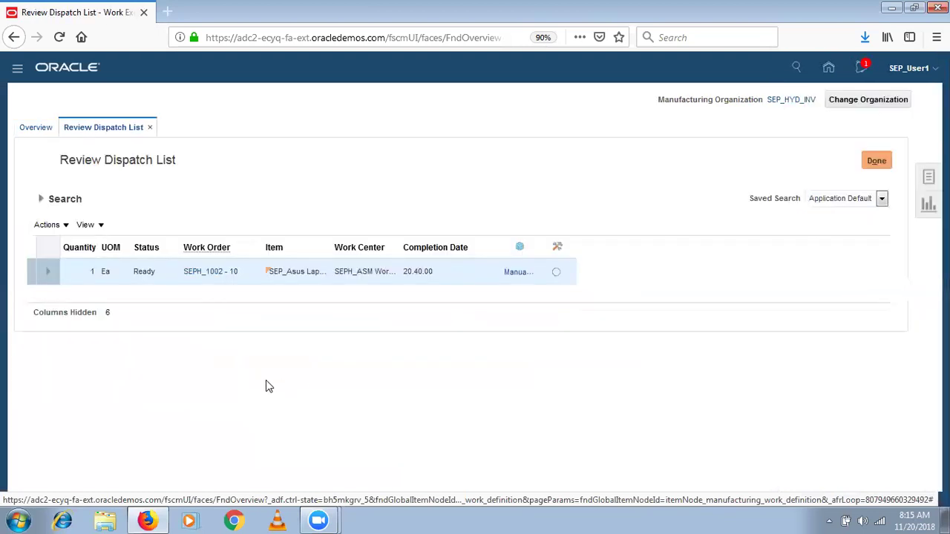
{"action": "left_click", "coordinate": [48, 274]}
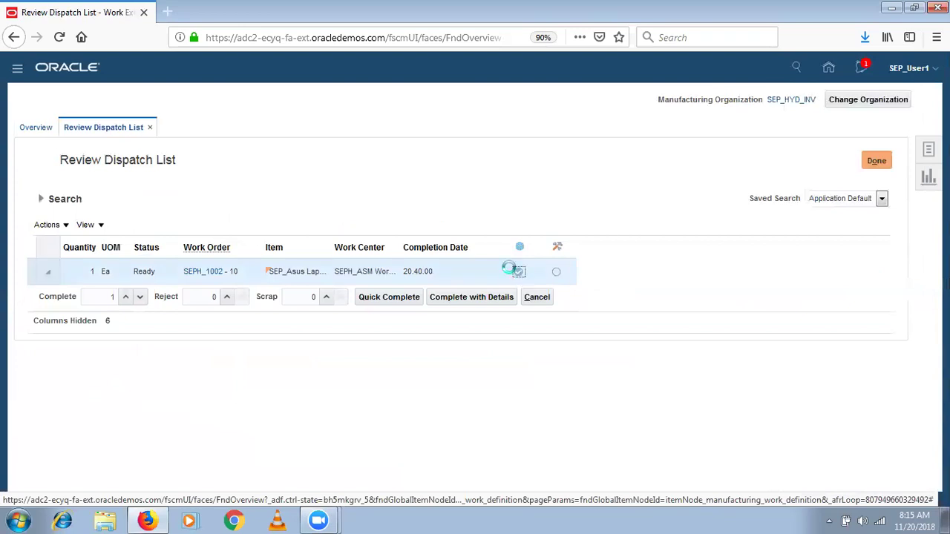
{"action": "left_click", "coordinate": [518, 271]}
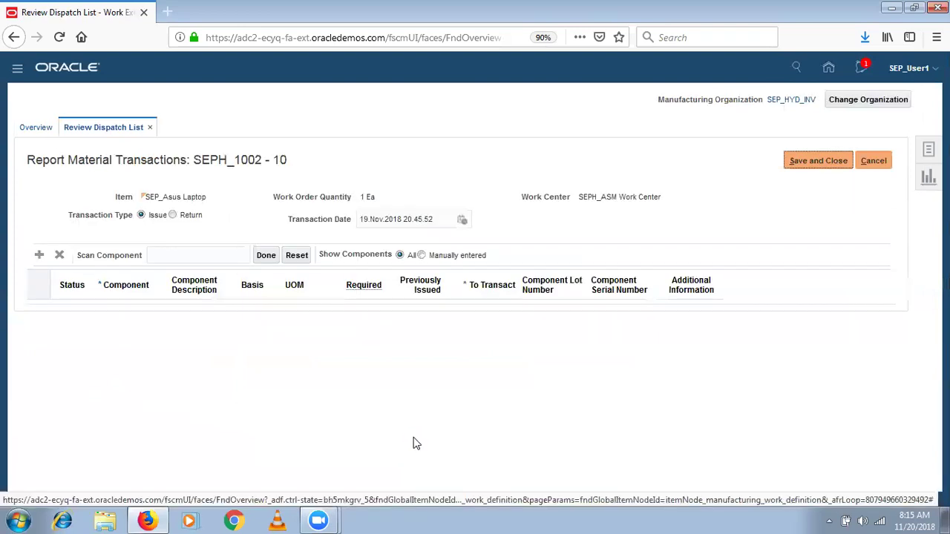
{"action": "left_click", "coordinate": [874, 161]}
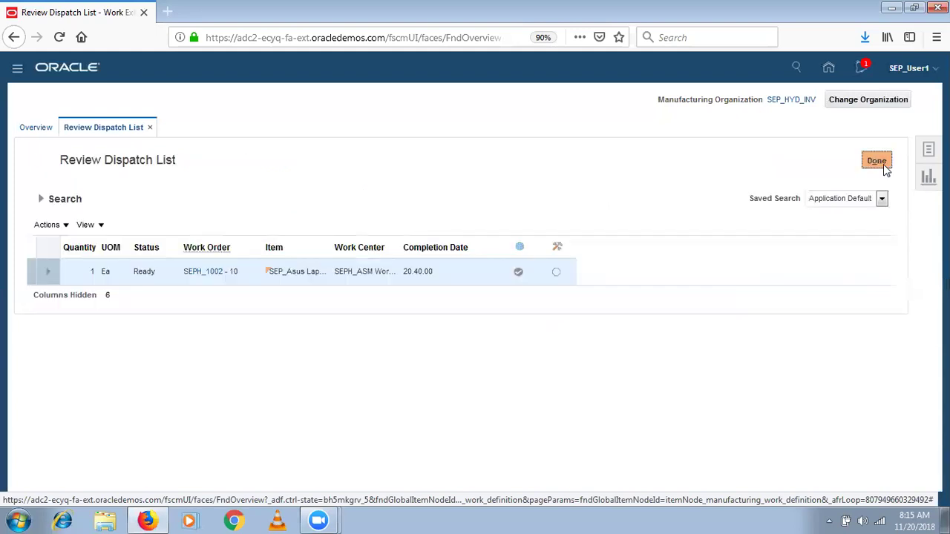
{"action": "left_click", "coordinate": [883, 163]}
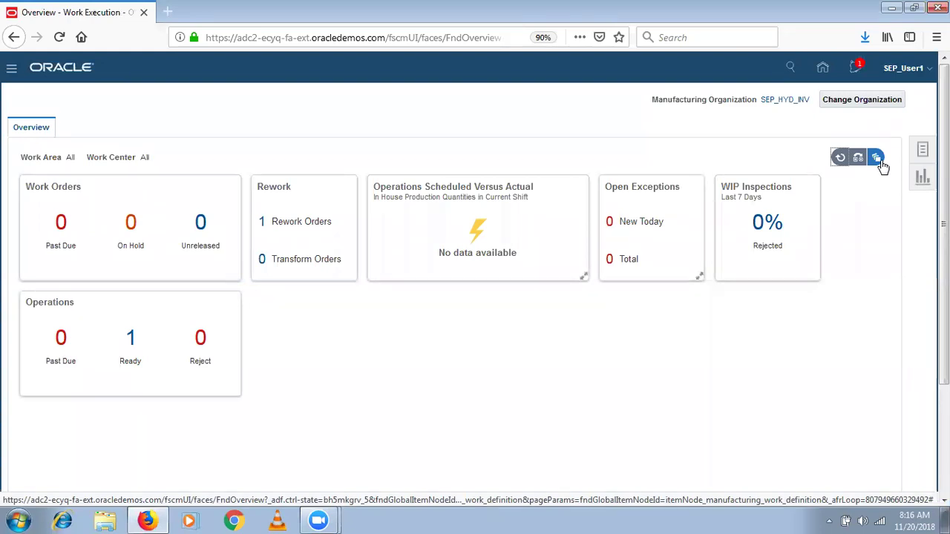
Recheck the material transactions of the ready operation 10 and leave the dispatch list without reporting any
{"action": "left_click", "coordinate": [132, 343]}
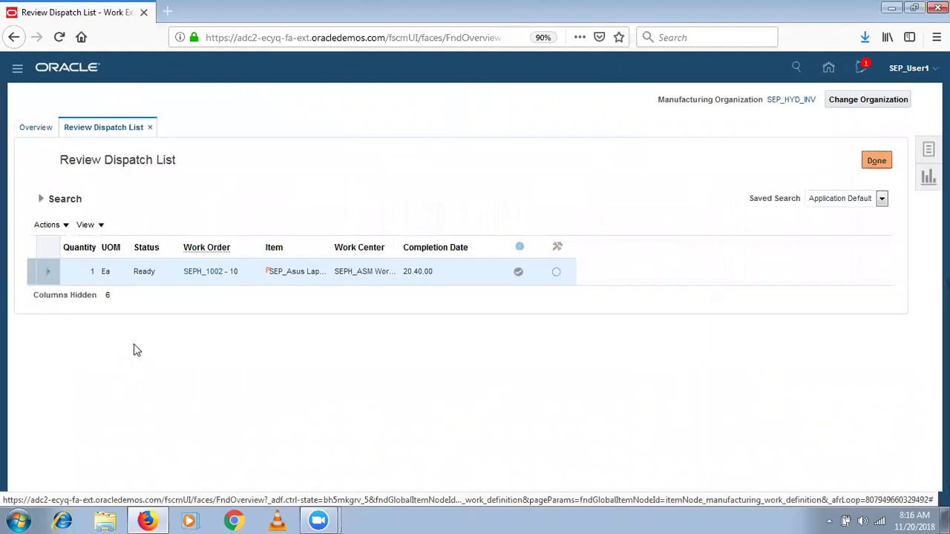
{"action": "left_click", "coordinate": [520, 273]}
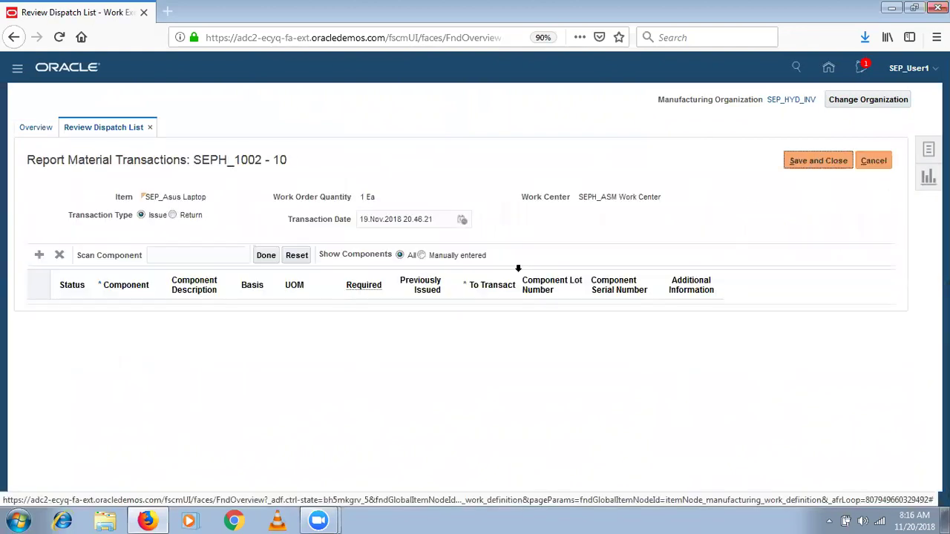
{"action": "left_click", "coordinate": [874, 160]}
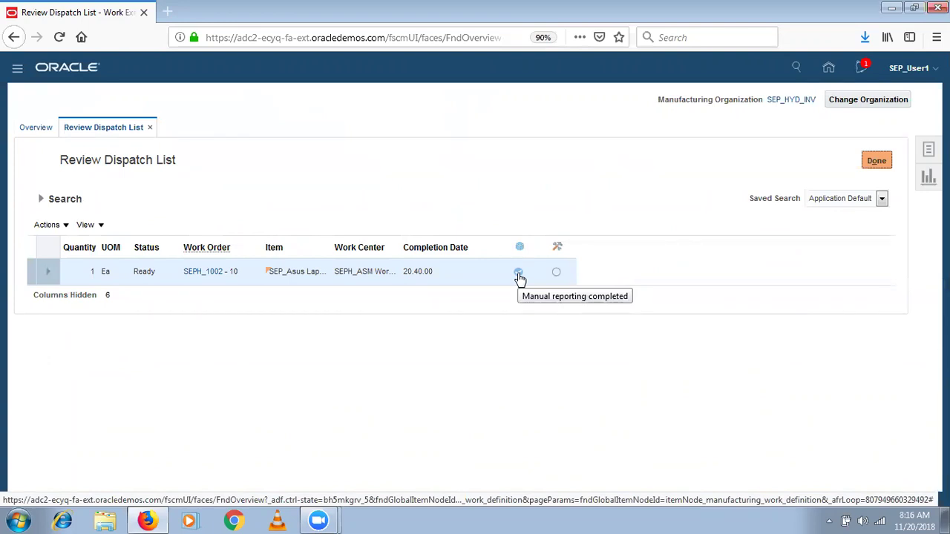
{"action": "left_click", "coordinate": [47, 270]}
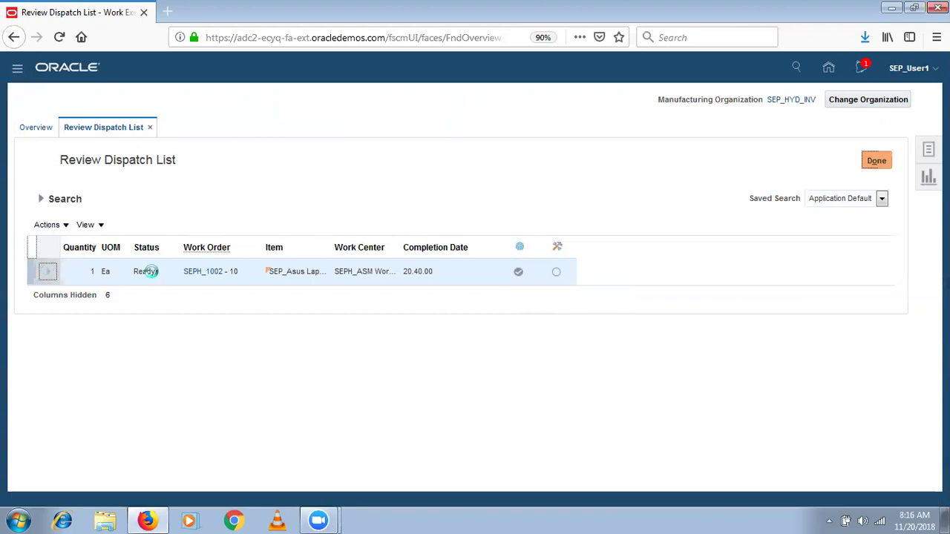
{"action": "left_click", "coordinate": [519, 274]}
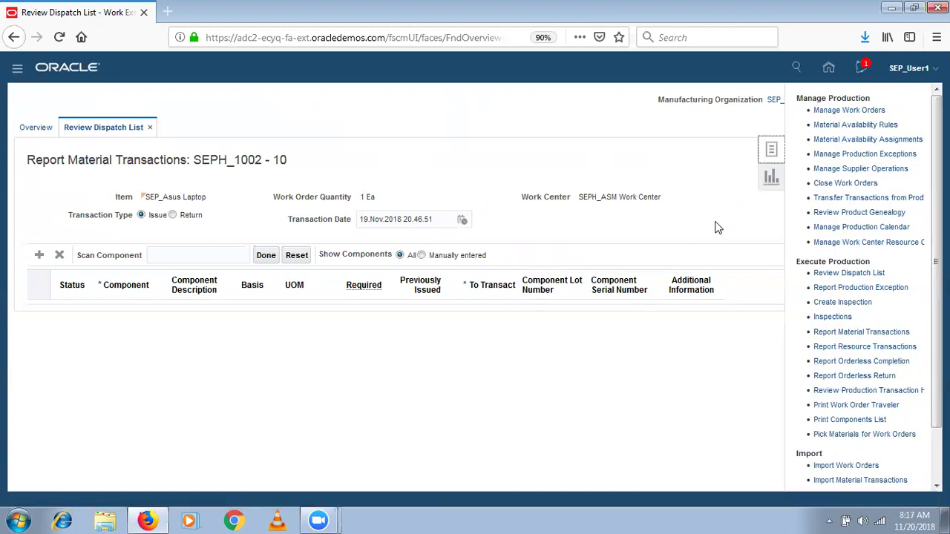
{"action": "left_click", "coordinate": [874, 161]}
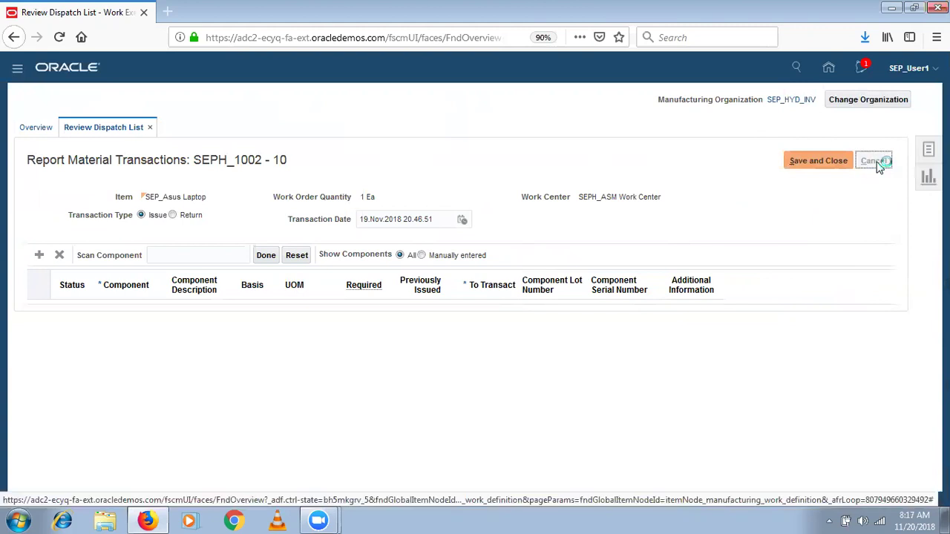
{"action": "left_click", "coordinate": [873, 158]}
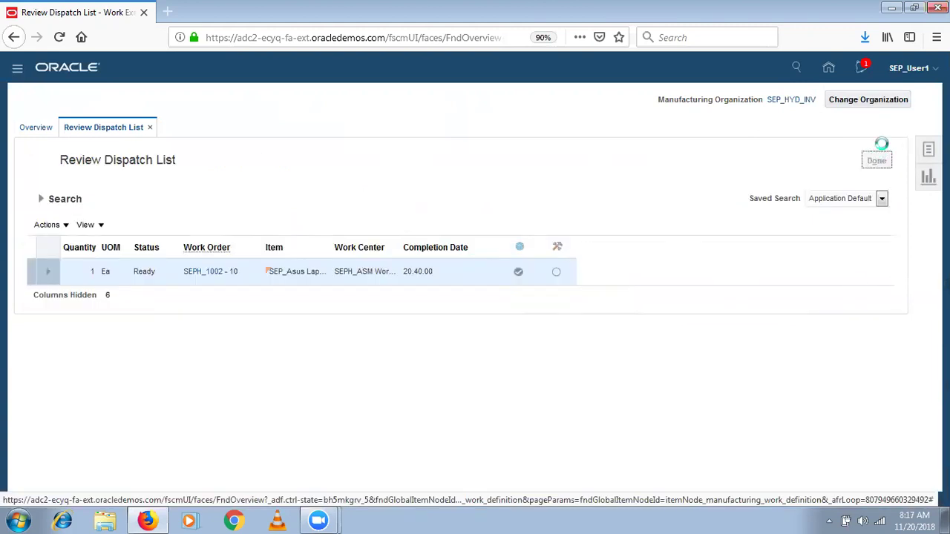
Start reporting material transactions for operation 10, SEPH_Rework Operation, of the SEP_Asus Laptop rework work order
{"action": "left_click", "coordinate": [926, 150]}
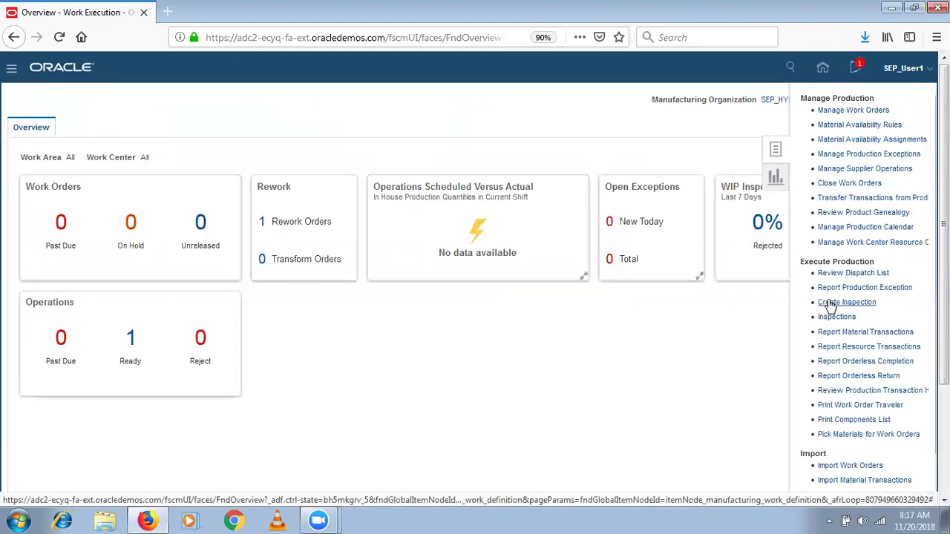
{"action": "left_click", "coordinate": [870, 339]}
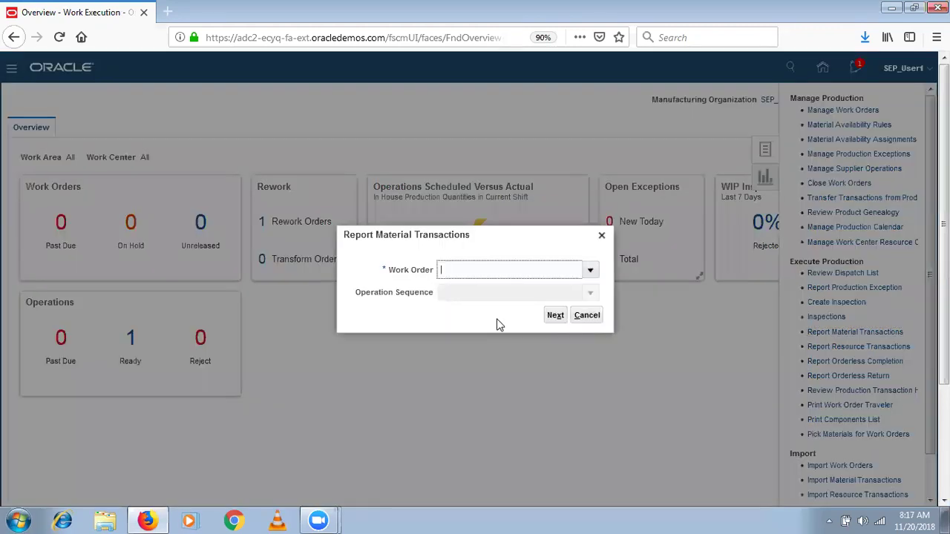
{"action": "left_click", "coordinate": [590, 270]}
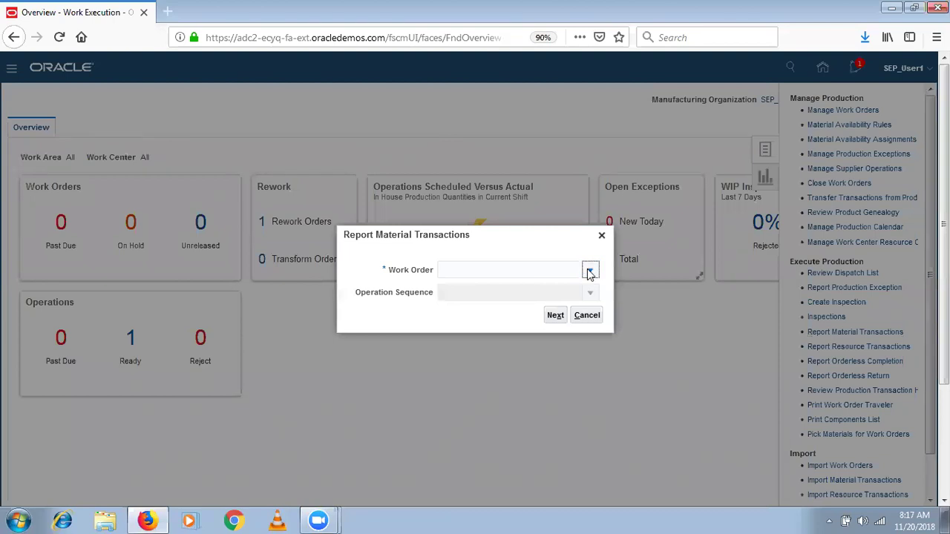
{"action": "left_click", "coordinate": [518, 347]}
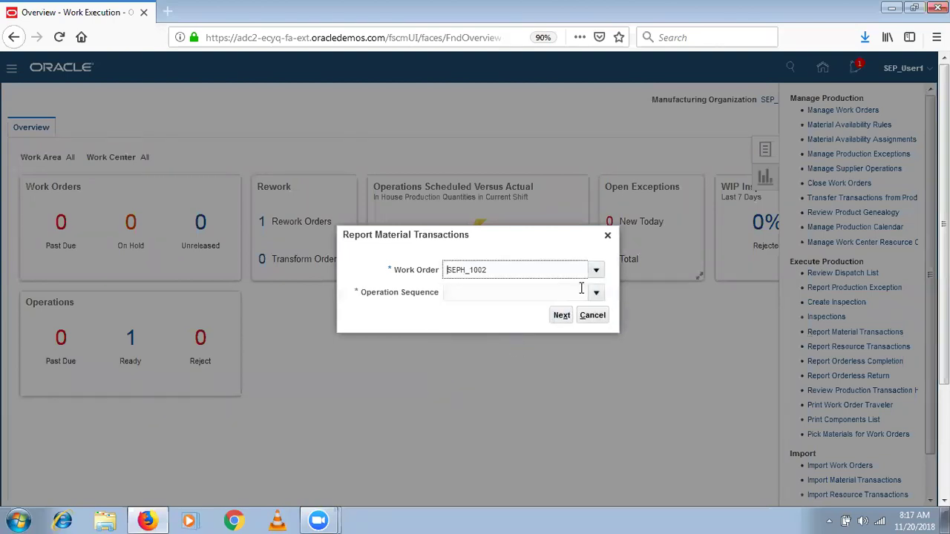
{"action": "left_click", "coordinate": [594, 296]}
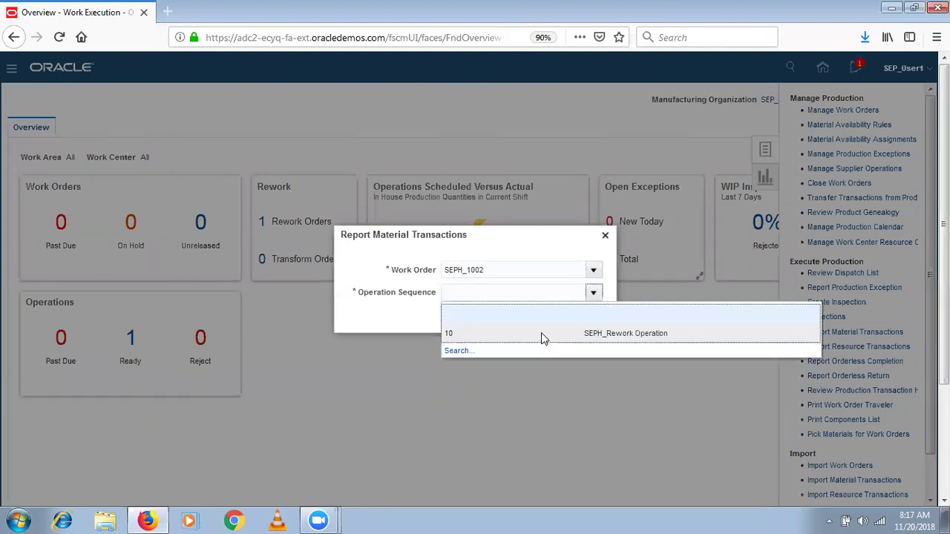
{"action": "left_click", "coordinate": [541, 333]}
{"action": "left_click", "coordinate": [562, 319]}
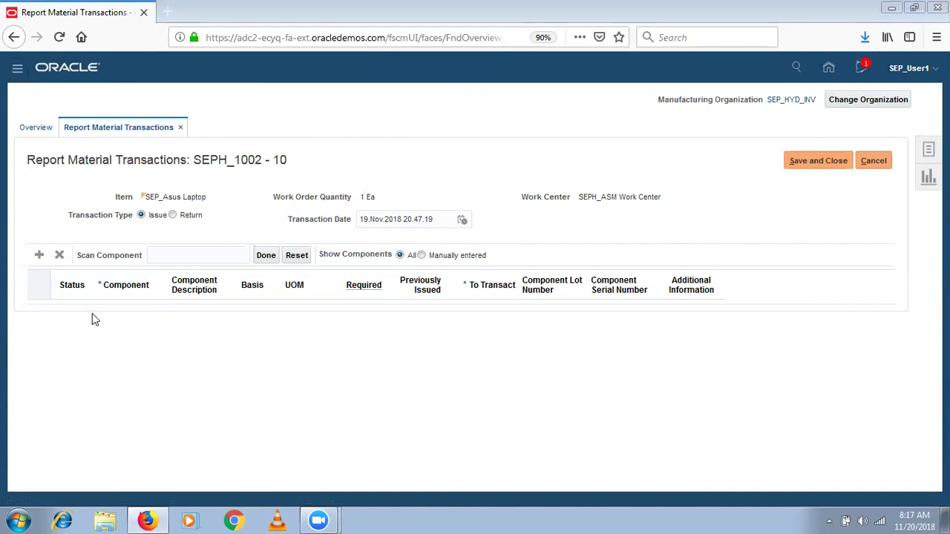
{"action": "left_click", "coordinate": [41, 260]}
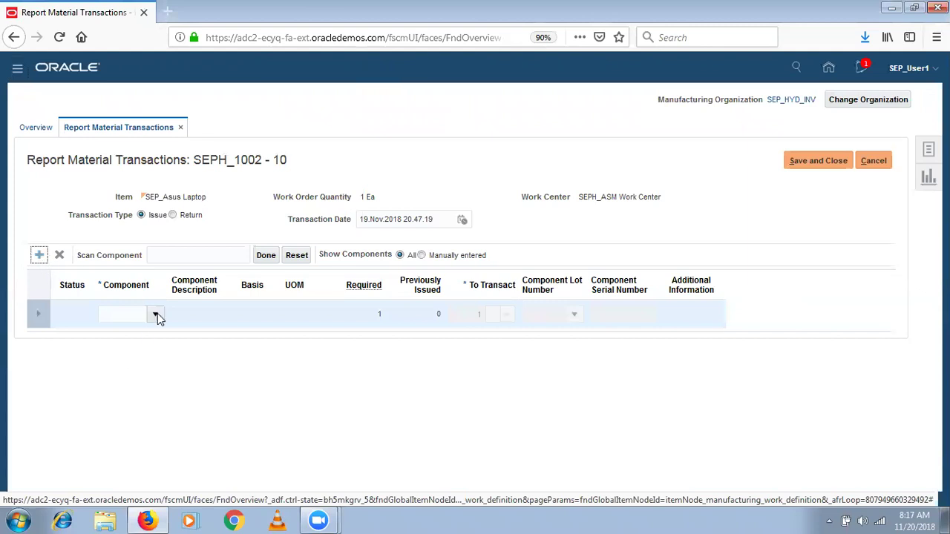
{"action": "left_click", "coordinate": [156, 313]}
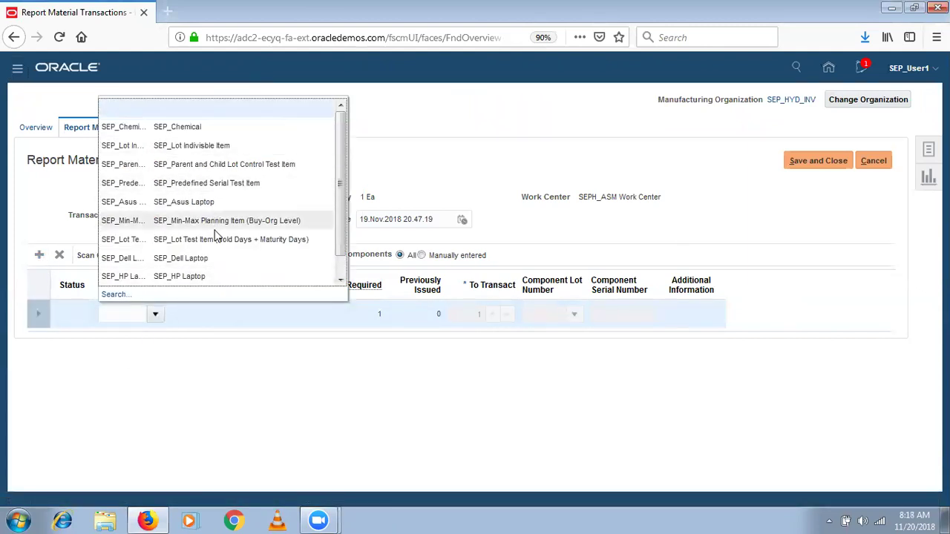
{"action": "left_click", "coordinate": [400, 156]}
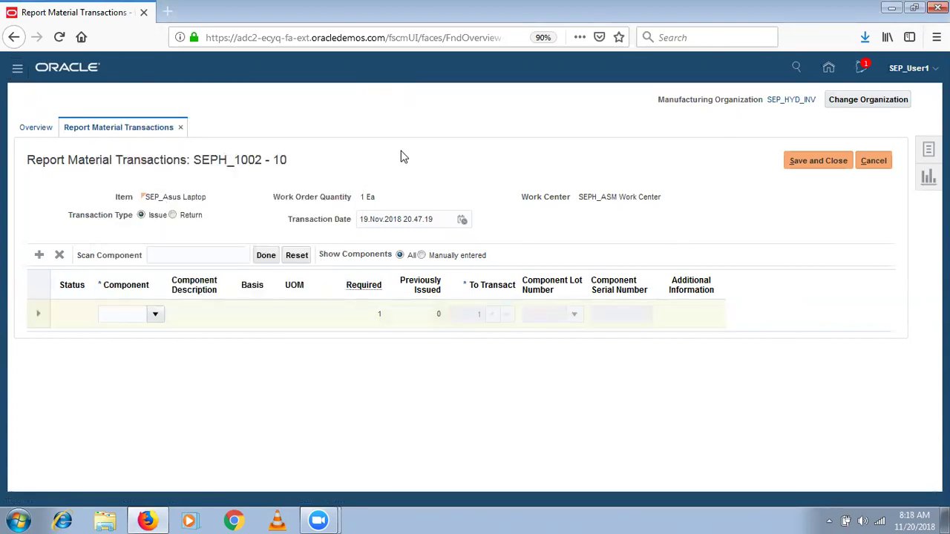
{"action": "left_click", "coordinate": [172, 215]}
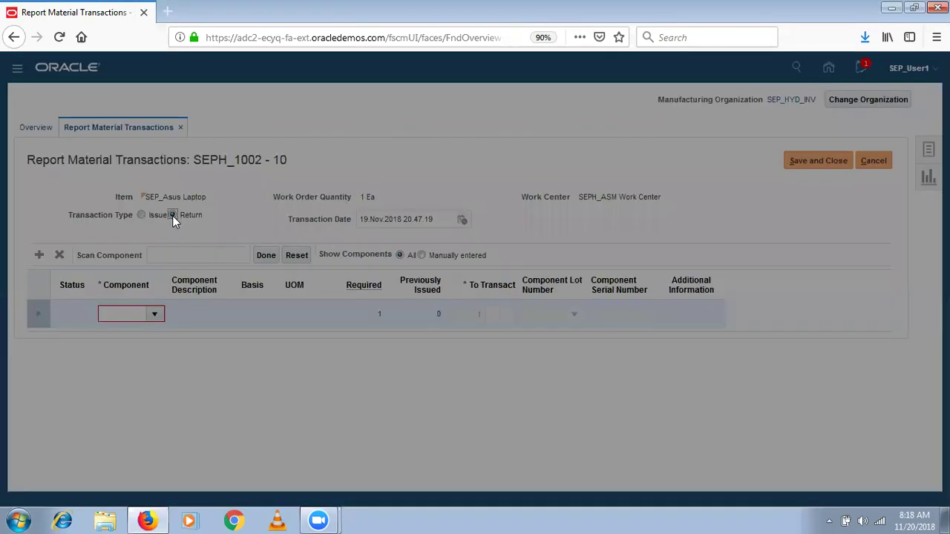
{"action": "left_click", "coordinate": [602, 296]}
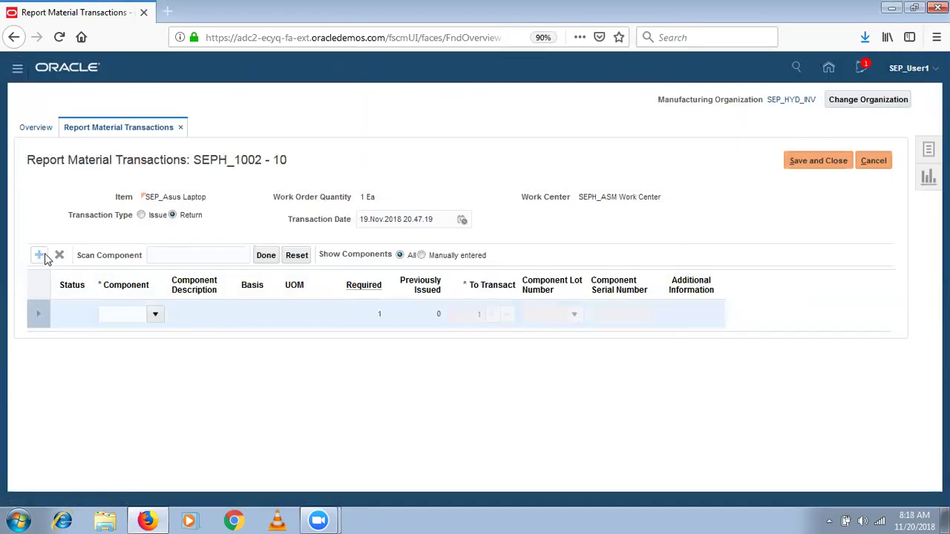
{"action": "left_click", "coordinate": [40, 255]}
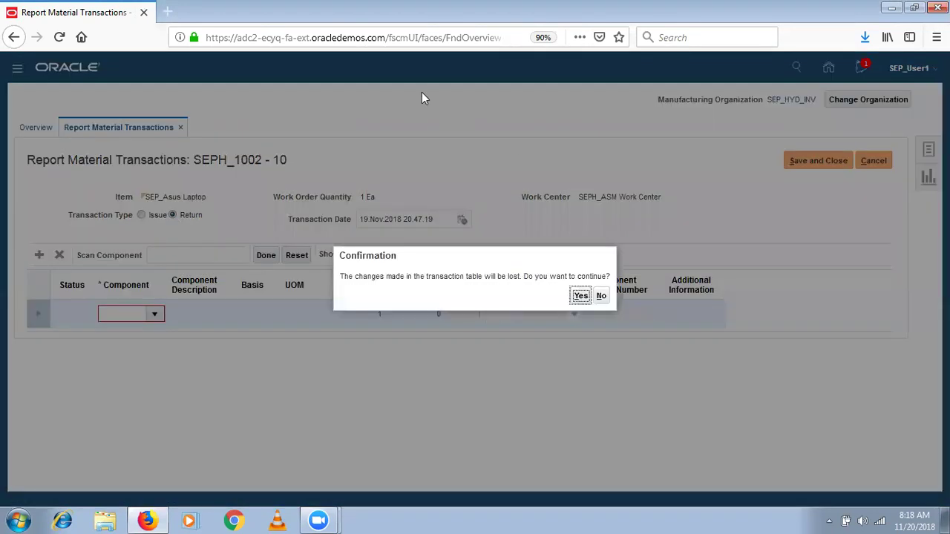
{"action": "left_click", "coordinate": [578, 297]}
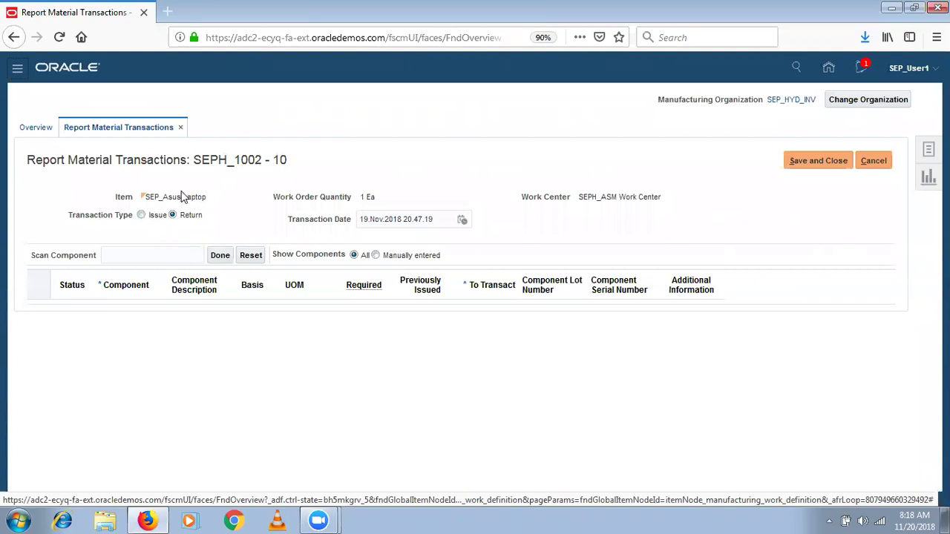
{"action": "left_click", "coordinate": [141, 215]}
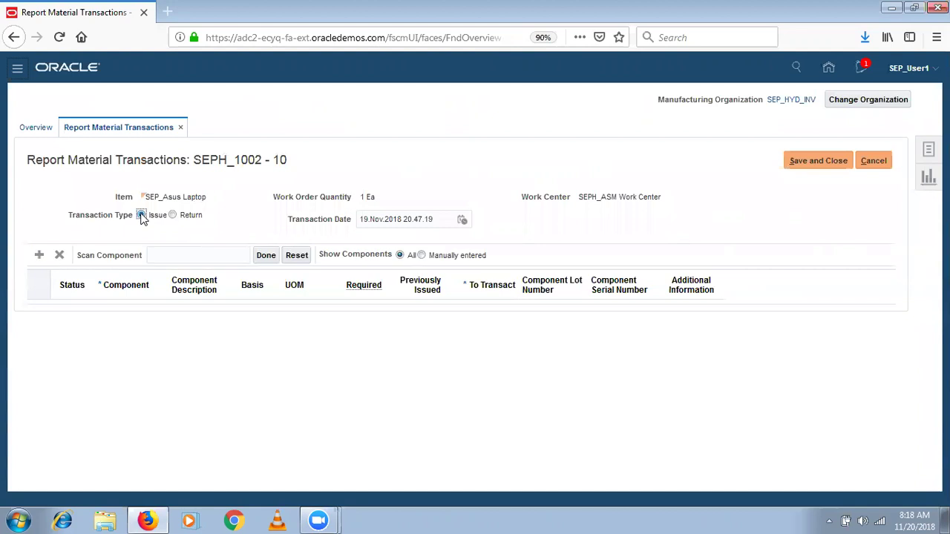
Add a component line to the Issue transaction and find SEP_ 4GB RAM for it by searching items with SEP%
{"action": "left_click", "coordinate": [39, 254]}
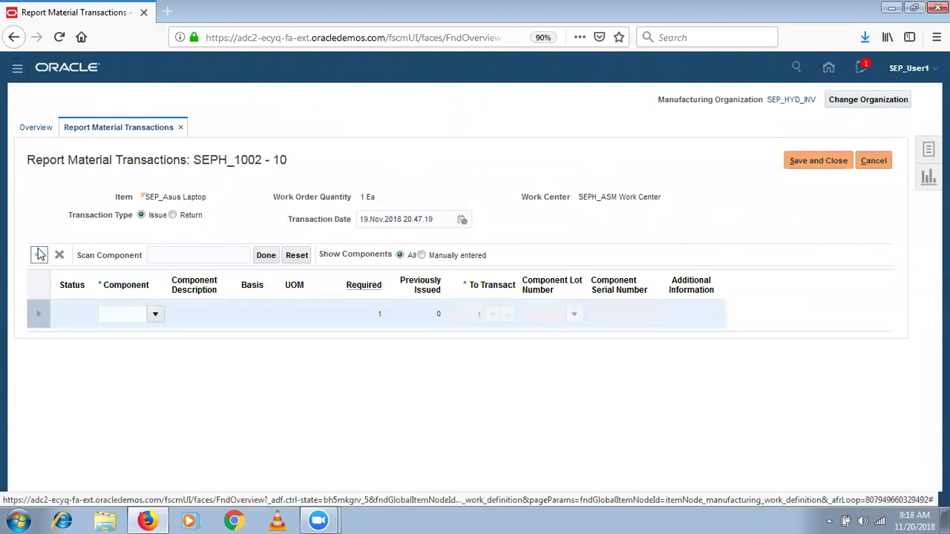
{"action": "left_click", "coordinate": [155, 315]}
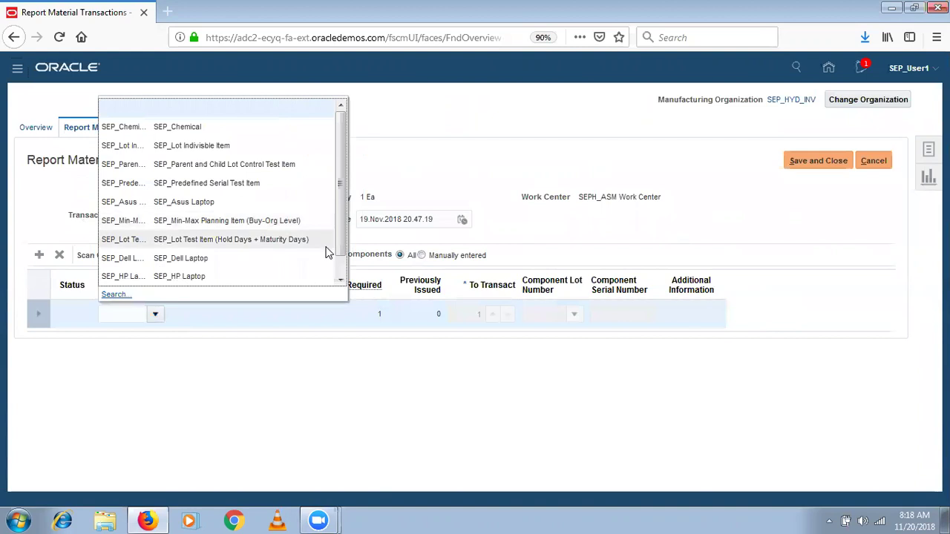
{"action": "scroll", "coordinate": [336, 268], "scroll_direction": "down", "scroll_amount": 1}
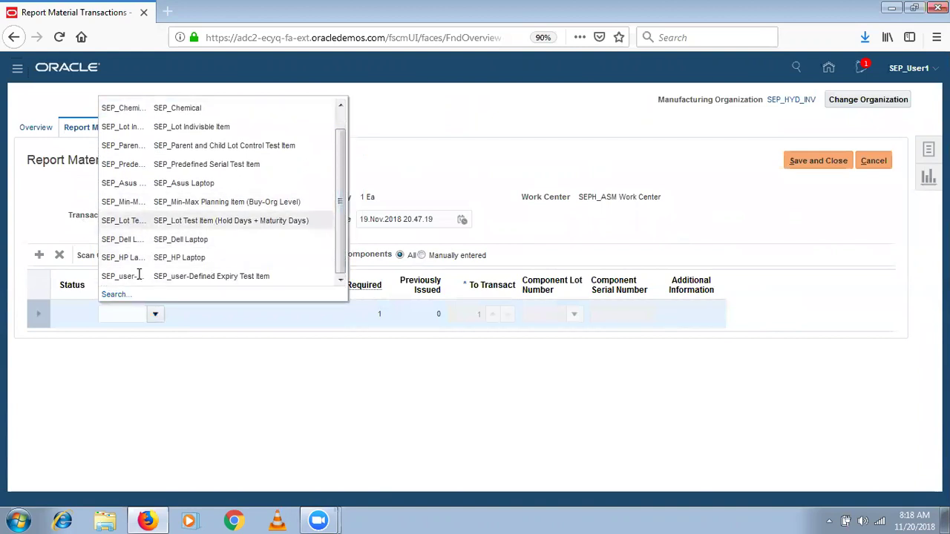
{"action": "left_click", "coordinate": [113, 296]}
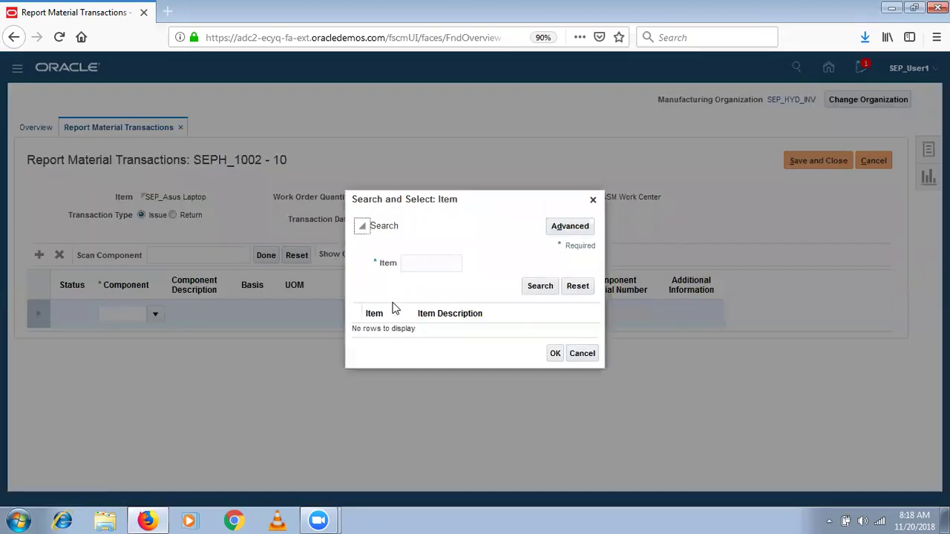
{"action": "left_click", "coordinate": [430, 264]}
{"action": "type", "text": "SP"}
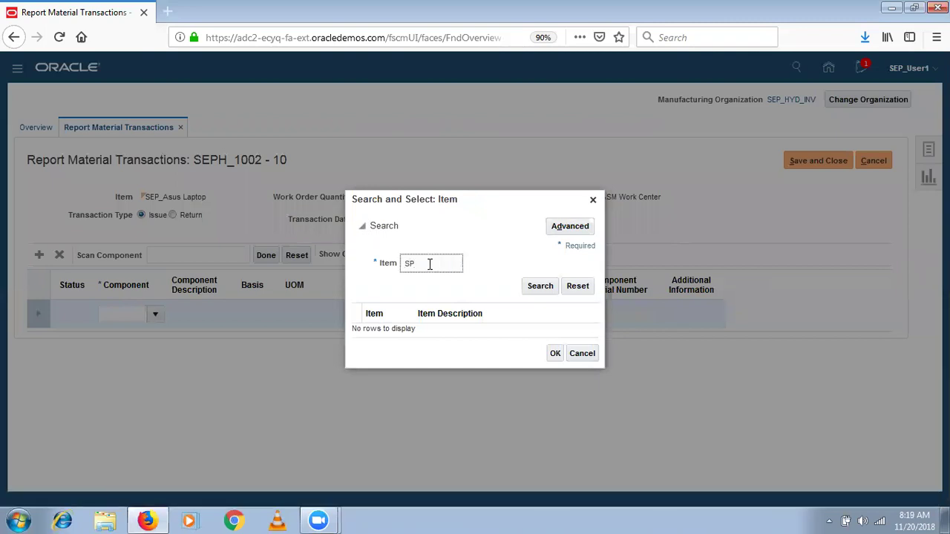
{"action": "type", "text": "P%"}
{"action": "key", "text": "Return"}
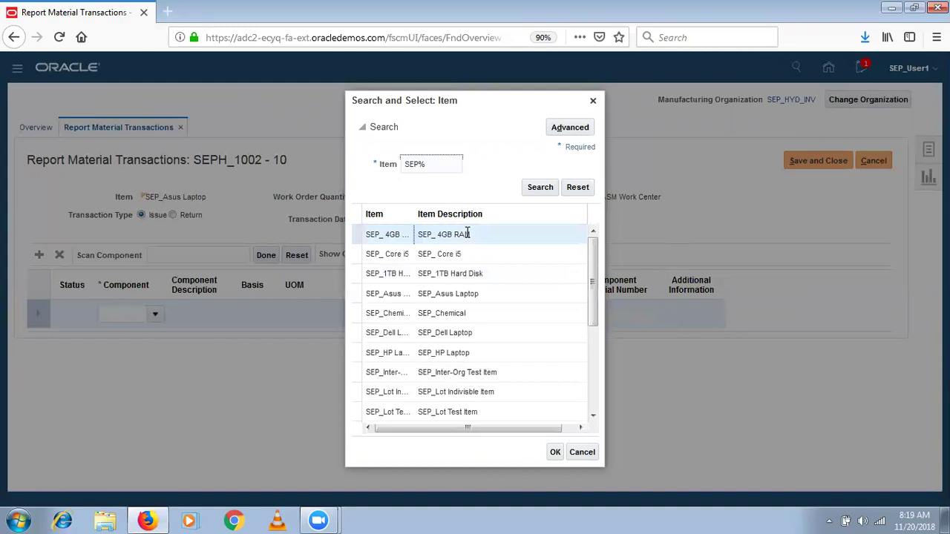
{"action": "left_click", "coordinate": [556, 453]}
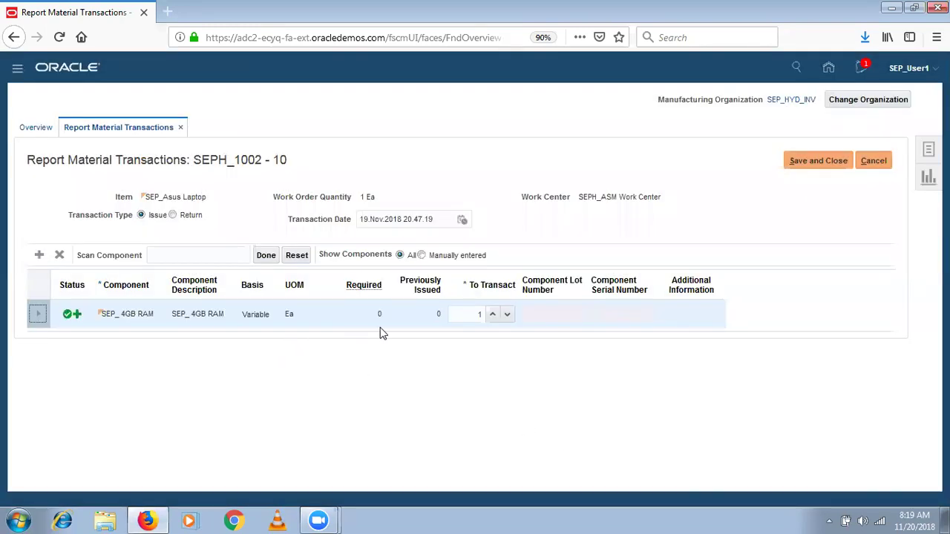
Set the SEP_ 4GB RAM quantity to transact to 1 and expand the line's subinventory details
{"action": "left_click", "coordinate": [478, 315]}
{"action": "key", "text": "BackSpace"}
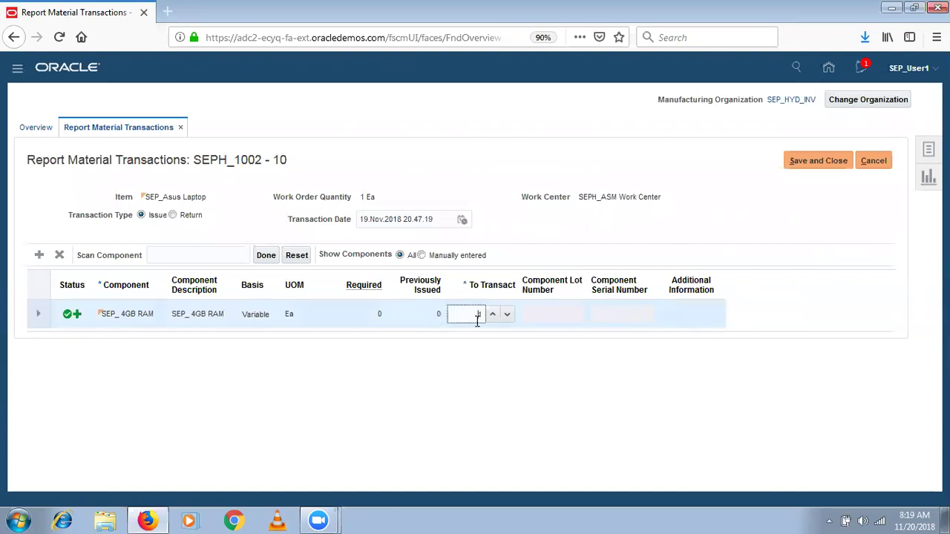
{"action": "type", "text": "1"}
{"action": "left_click", "coordinate": [38, 314]}
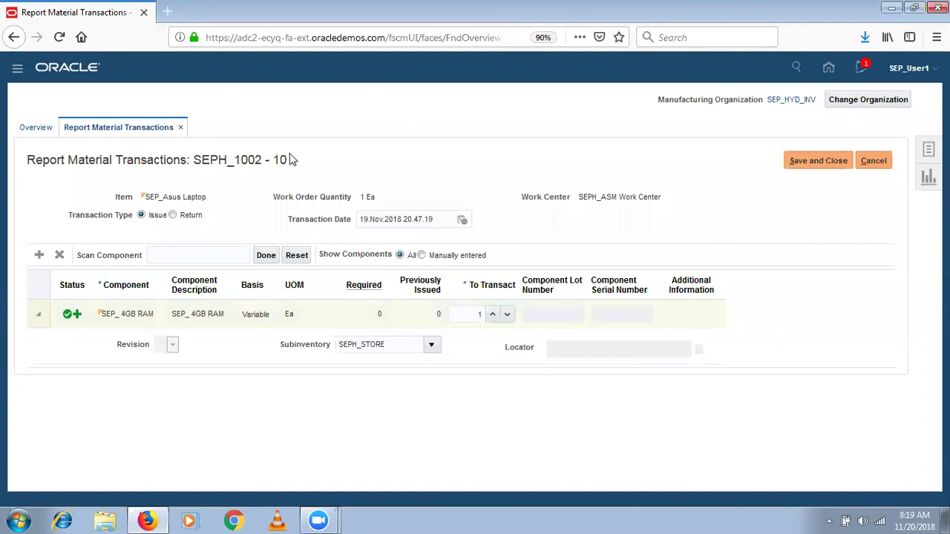
{"action": "left_click_drag", "start_coordinate": [290, 159], "coordinate": [220, 144]}
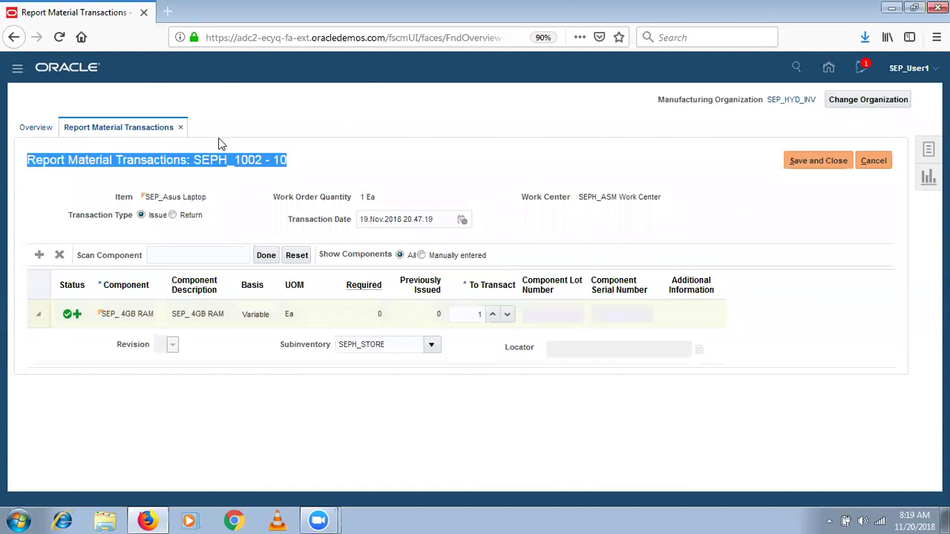
{"action": "left_click", "coordinate": [479, 314]}
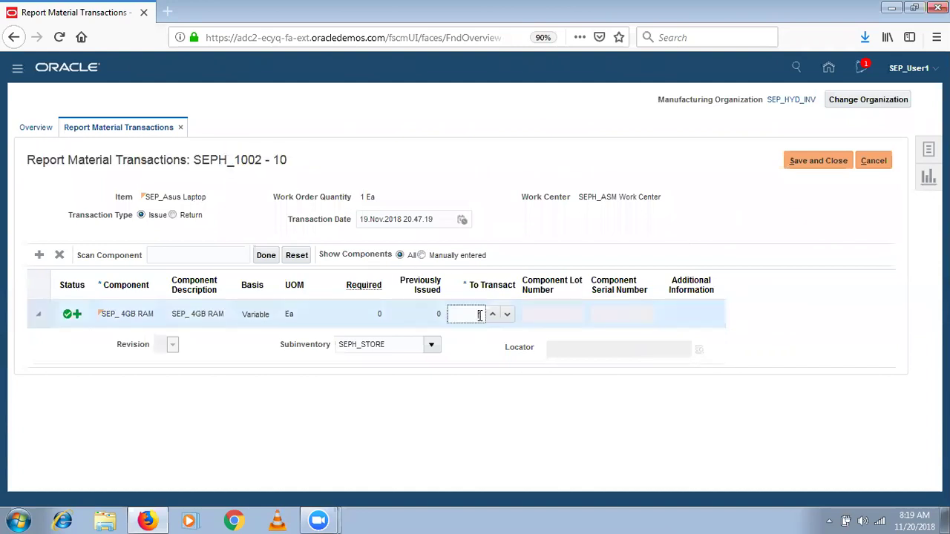
{"action": "type", "text": "1"}
Check the SEP_ 4GB RAM line's required and previously issued quantities, and save and close the issue transaction
{"action": "left_click", "coordinate": [384, 317]}
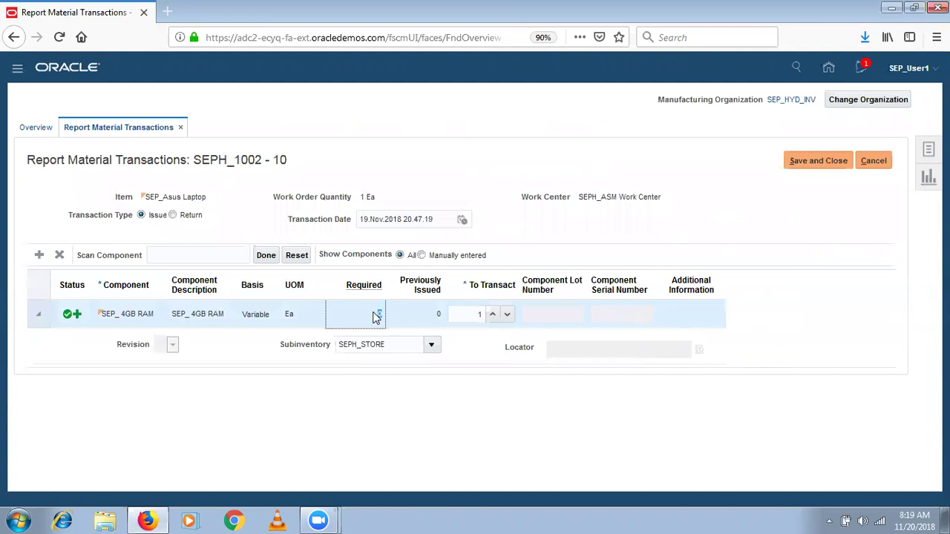
{"action": "left_click", "coordinate": [432, 317]}
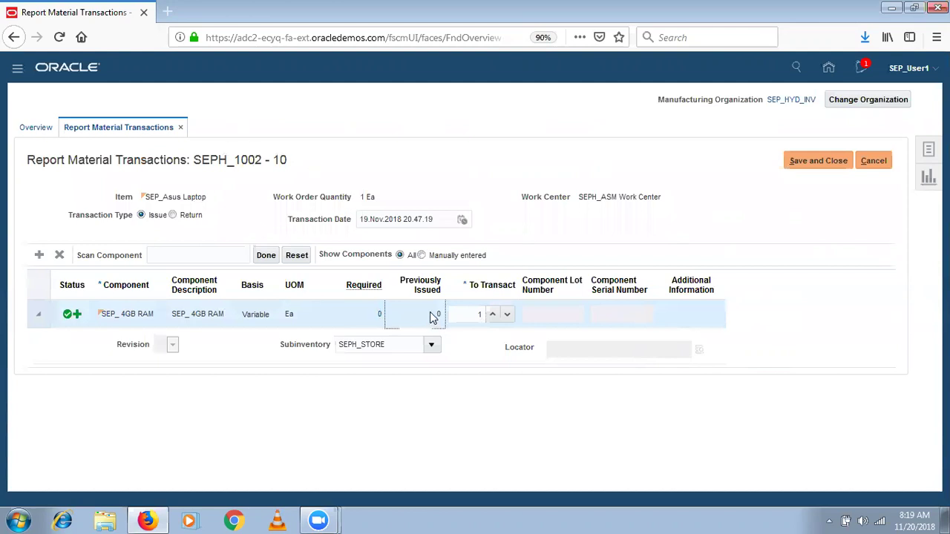
{"action": "left_click", "coordinate": [260, 156]}
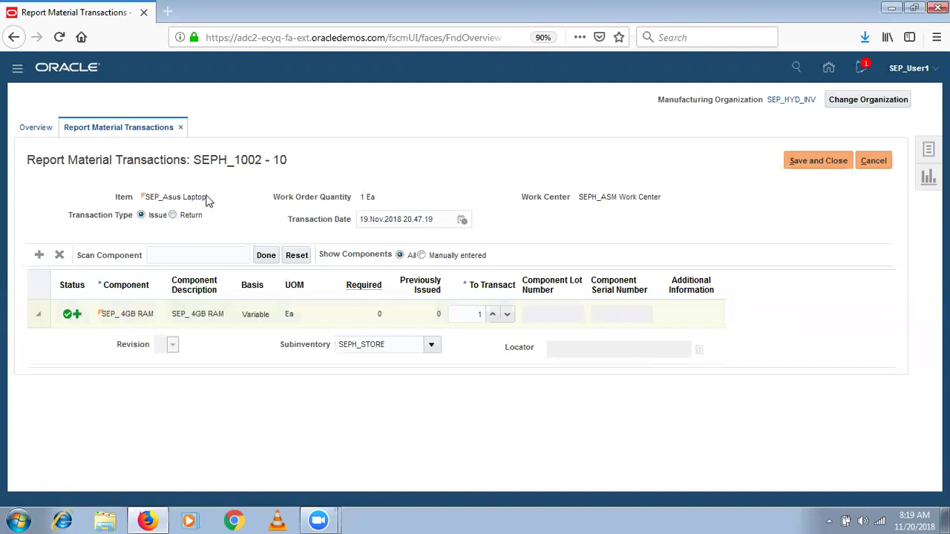
{"action": "left_click_drag", "start_coordinate": [208, 199], "coordinate": [138, 187]}
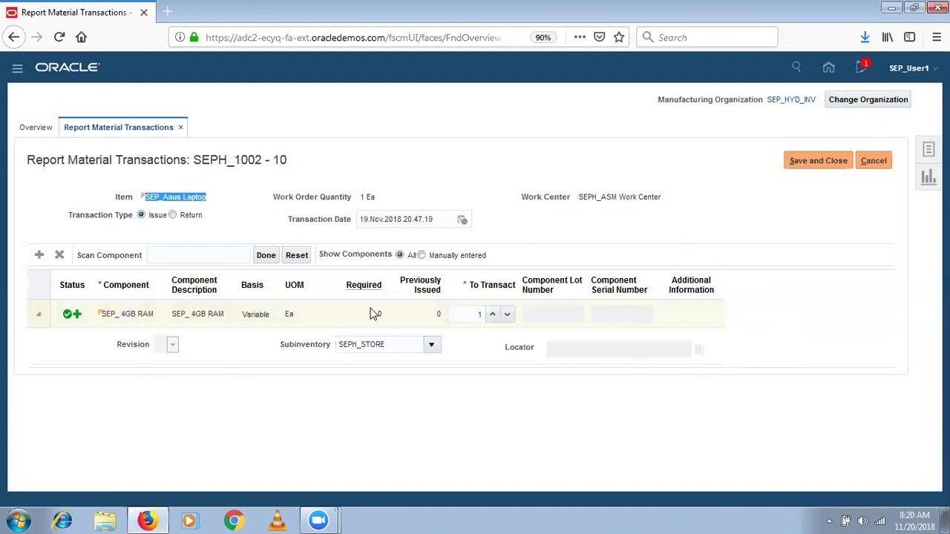
{"action": "left_click", "coordinate": [477, 314]}
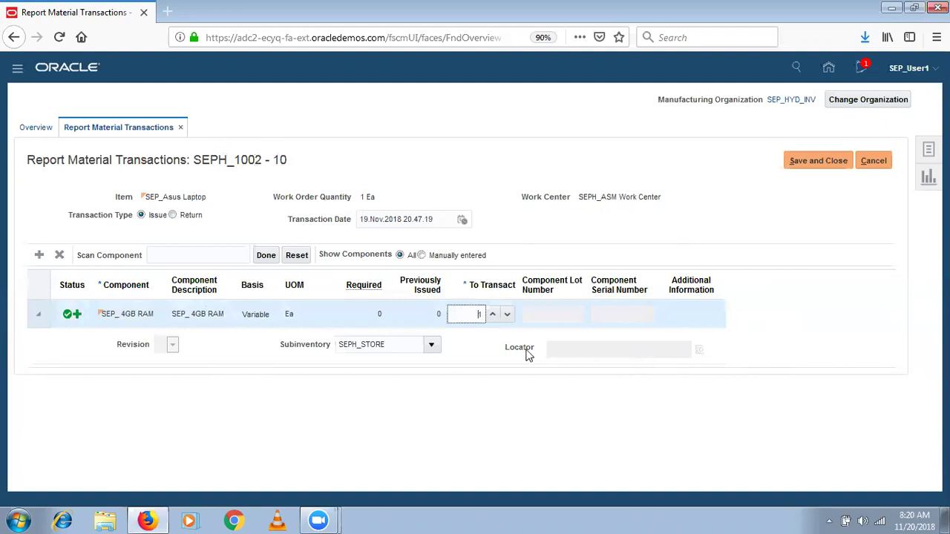
{"action": "left_click", "coordinate": [802, 158]}
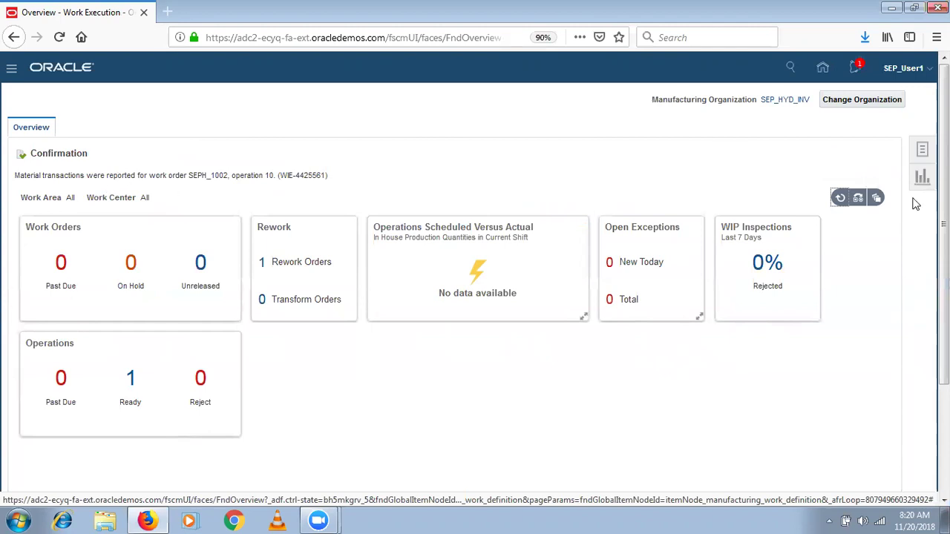
Reopen material transaction reporting for operation 10 of the same rework work order after the RAM issue
{"action": "left_click", "coordinate": [921, 149]}
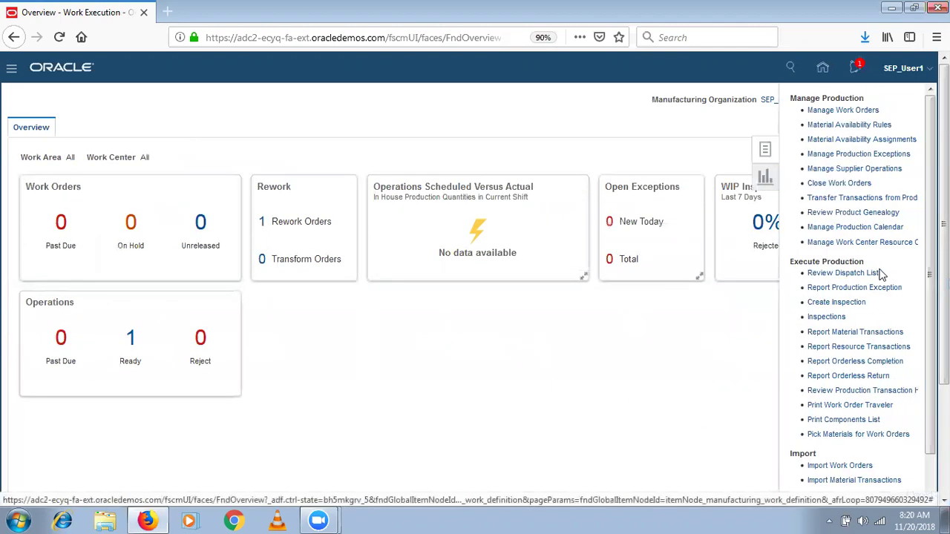
{"action": "left_click", "coordinate": [877, 334]}
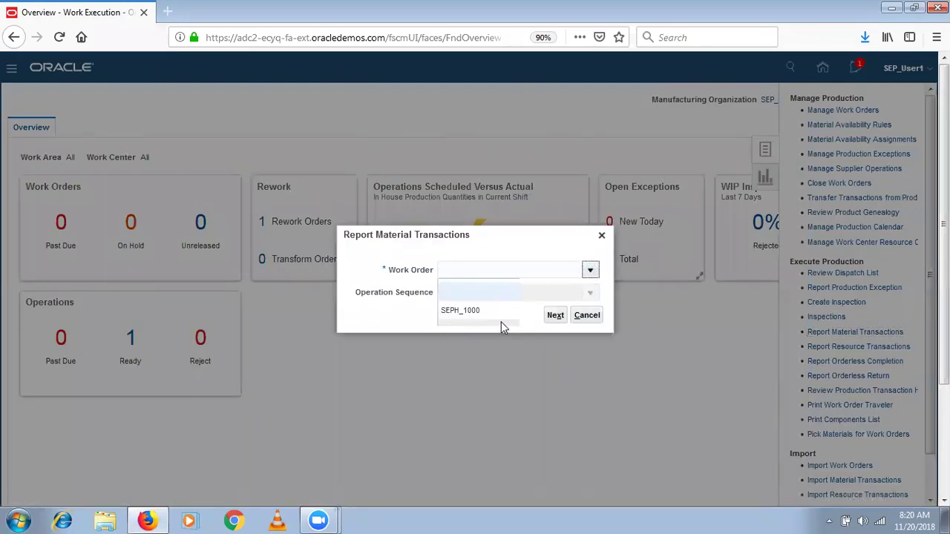
{"action": "left_click", "coordinate": [592, 273]}
{"action": "type", "text": "SEPH_1002"}
{"action": "left_click", "coordinate": [593, 292]}
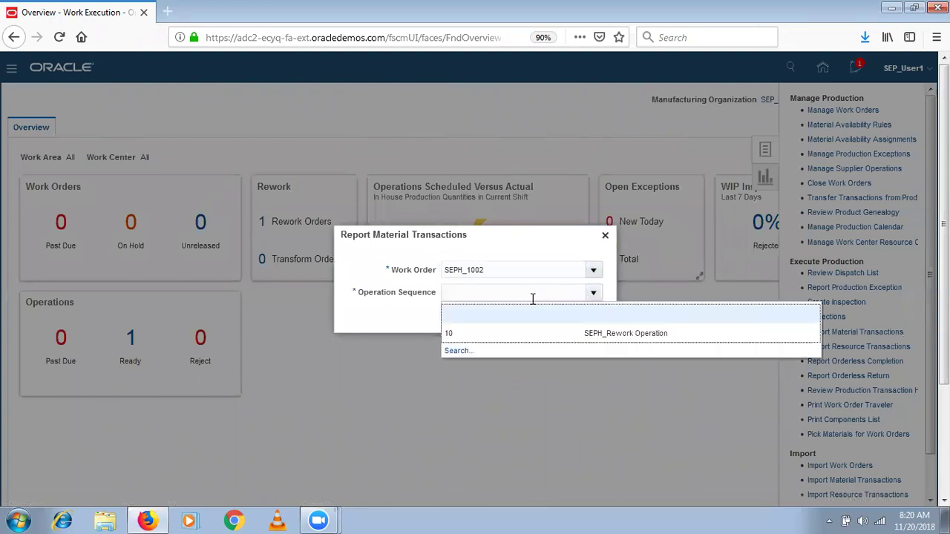
{"action": "left_click", "coordinate": [523, 336]}
{"action": "left_click", "coordinate": [558, 317]}
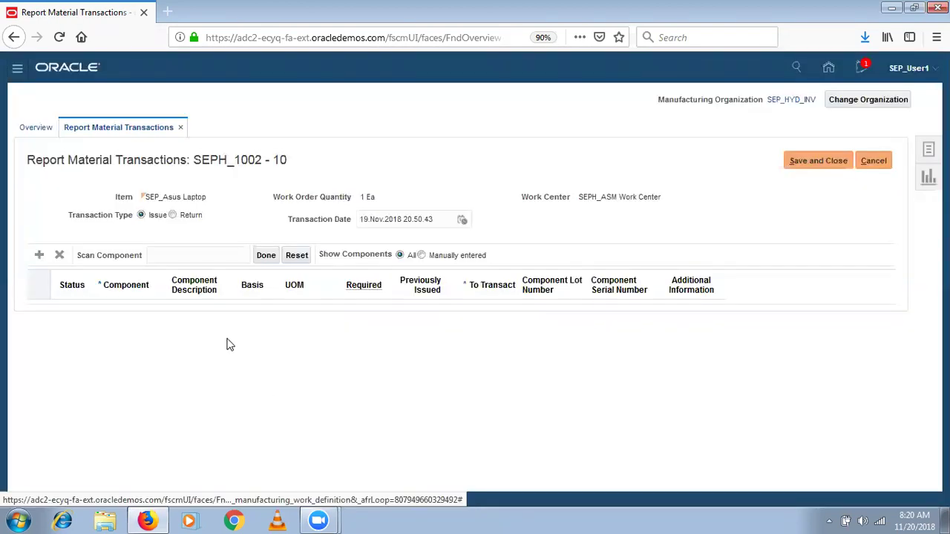
Switch the transaction type to Return and examine the SEP_ 4GB RAM line's previously issued quantity for SEP_Asus Laptop
{"action": "left_click", "coordinate": [172, 215]}
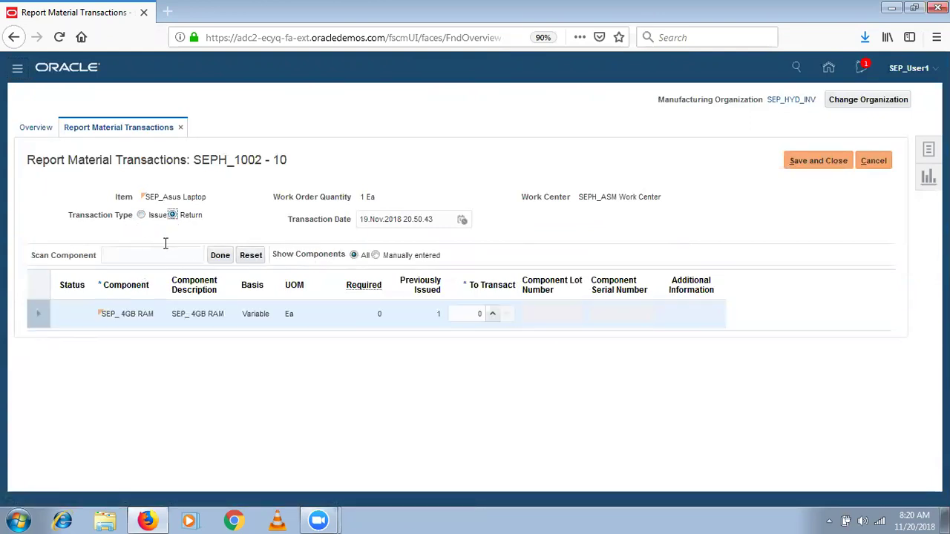
{"action": "left_click", "coordinate": [167, 321]}
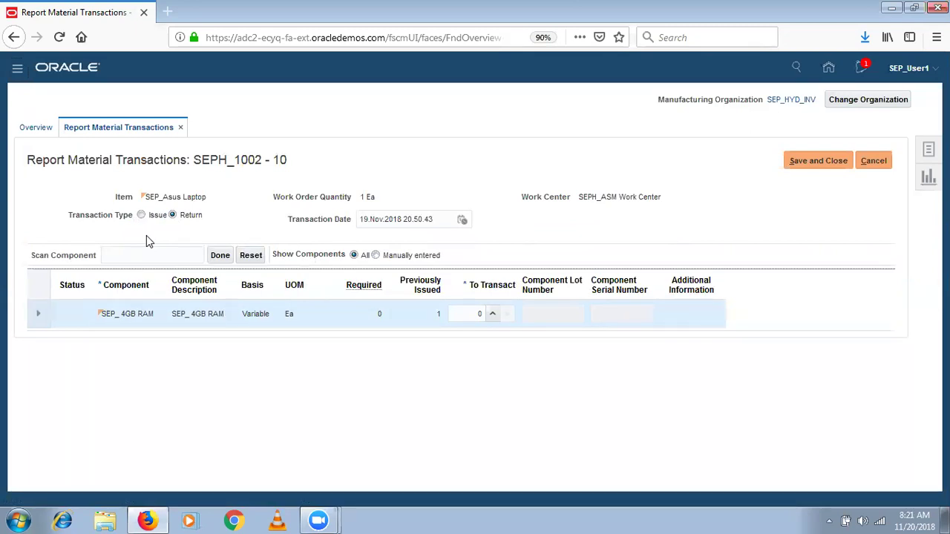
{"action": "left_click", "coordinate": [437, 315]}
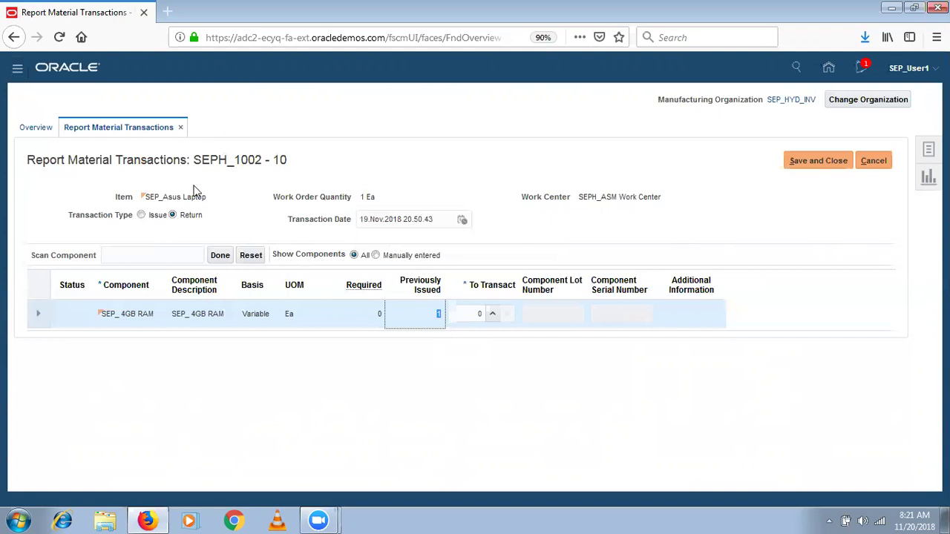
{"action": "left_click_drag", "start_coordinate": [207, 199], "coordinate": [151, 199]}
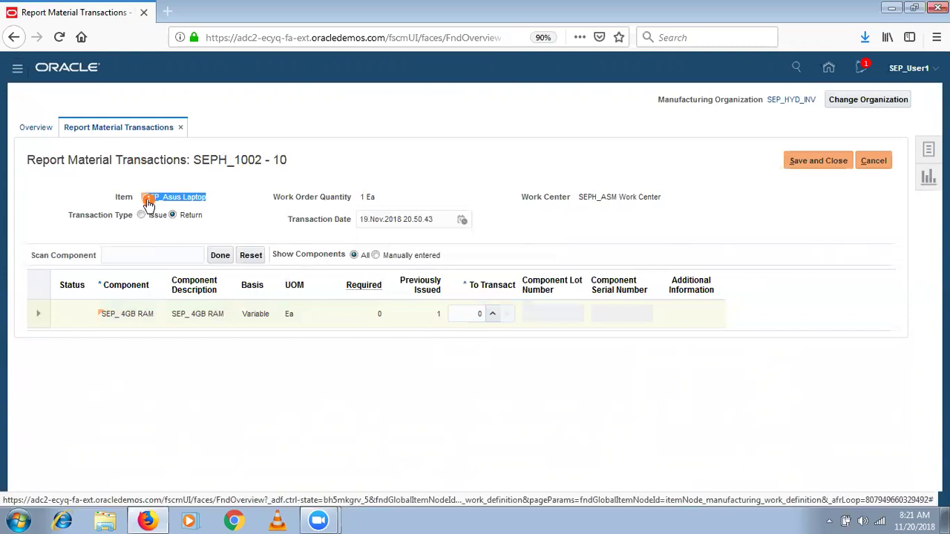
{"action": "mouse_move", "coordinate": [149, 205]}
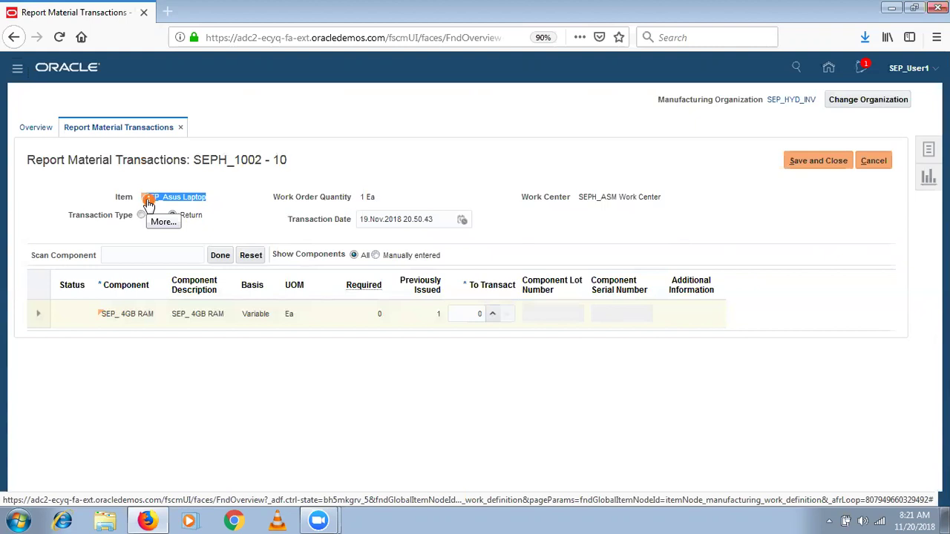
{"action": "left_click", "coordinate": [624, 276]}
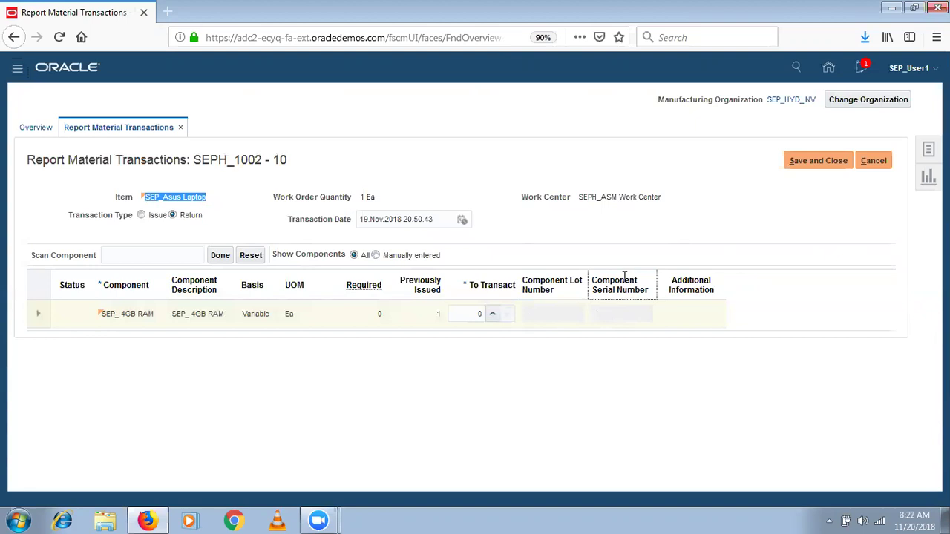
Enter a return quantity of 1 to transact for SEP_ 4GB RAM
{"action": "left_click", "coordinate": [479, 312]}
{"action": "left_click", "coordinate": [433, 268]}
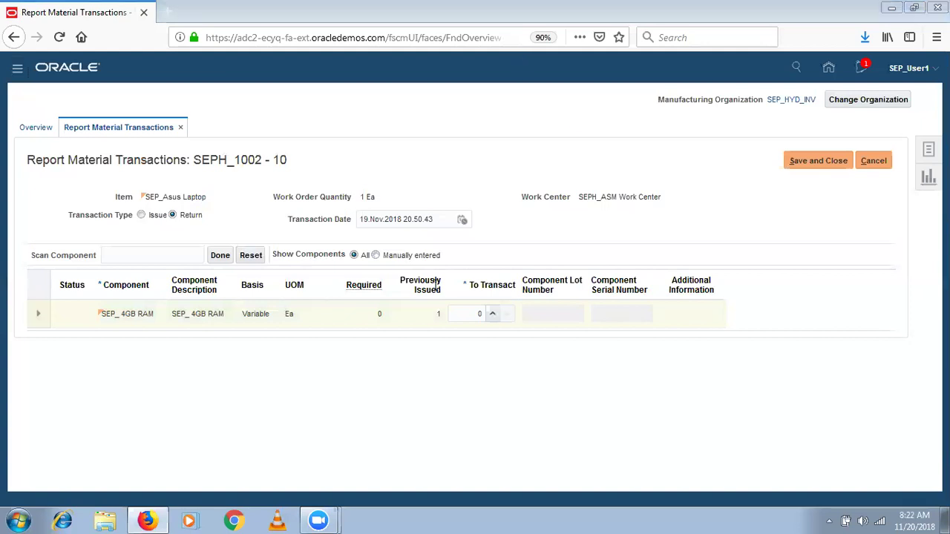
{"action": "left_click", "coordinate": [469, 312]}
{"action": "type", "text": "1"}
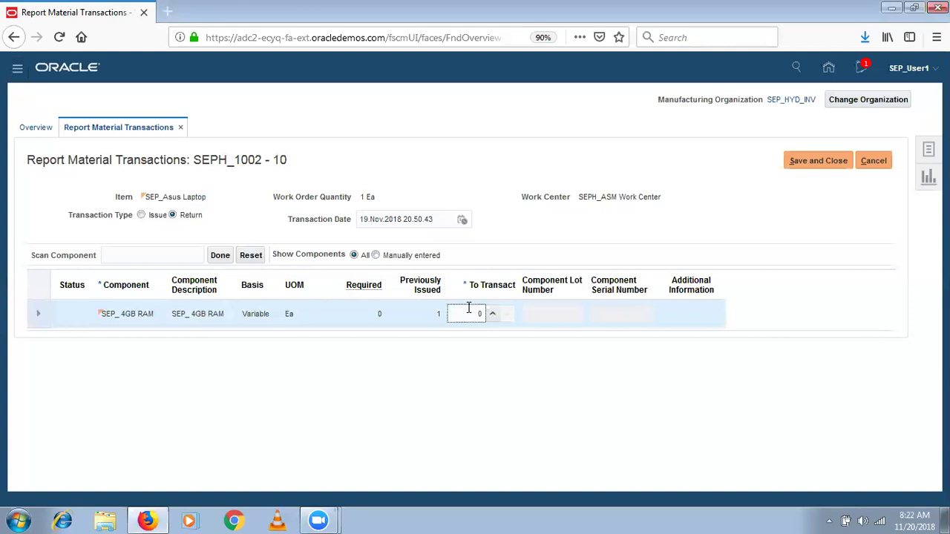
{"action": "key", "text": "Tab"}
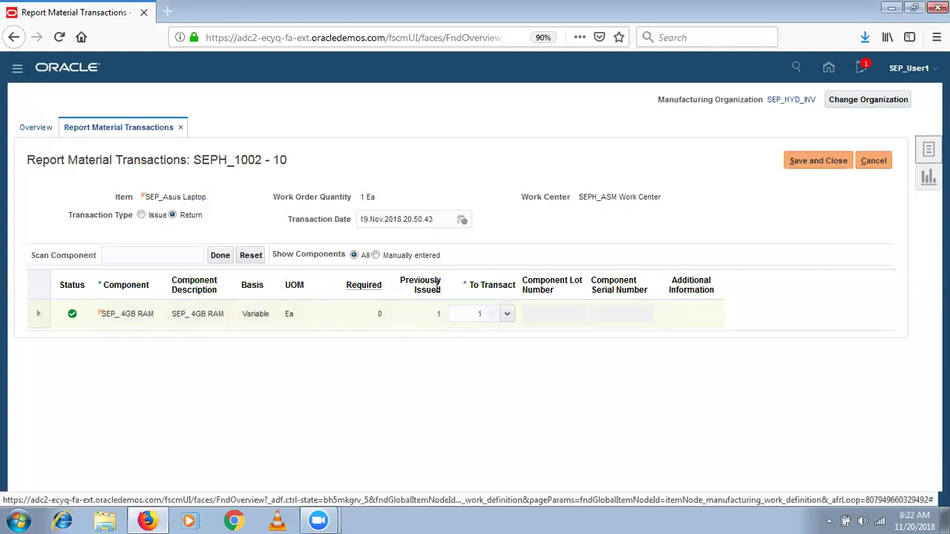
{"action": "left_click", "coordinate": [428, 274]}
{"action": "left_click", "coordinate": [486, 314]}
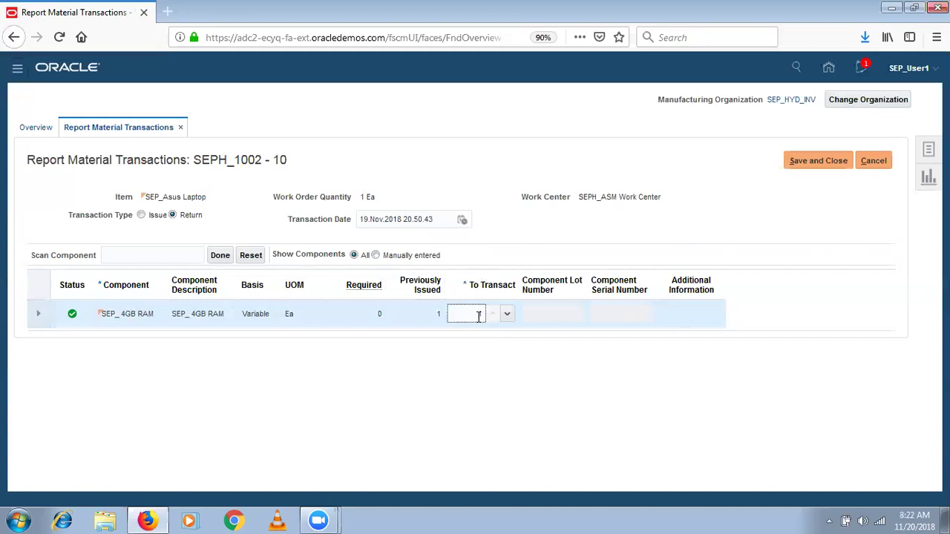
{"action": "type", "text": "1"}
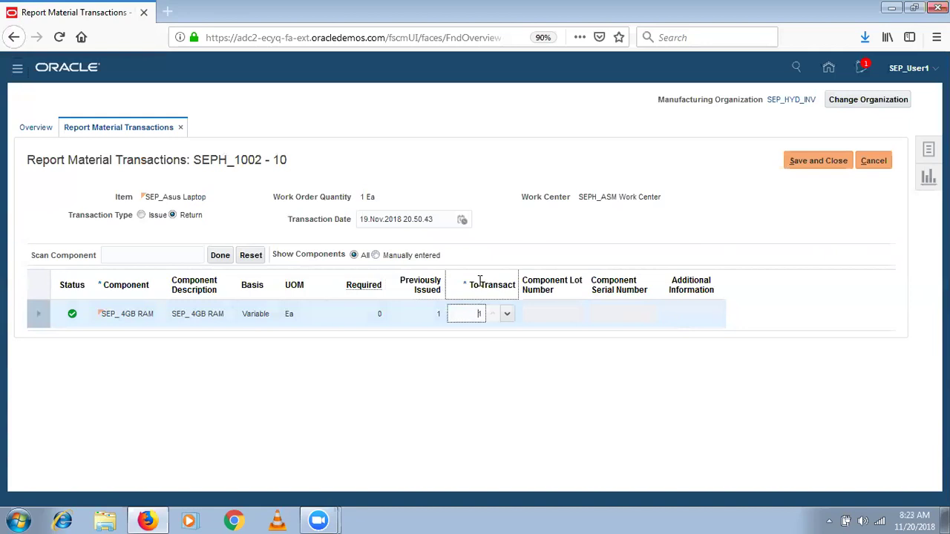
Set the transaction type back to Issue, and save and close the material transaction report
{"action": "left_click", "coordinate": [141, 216]}
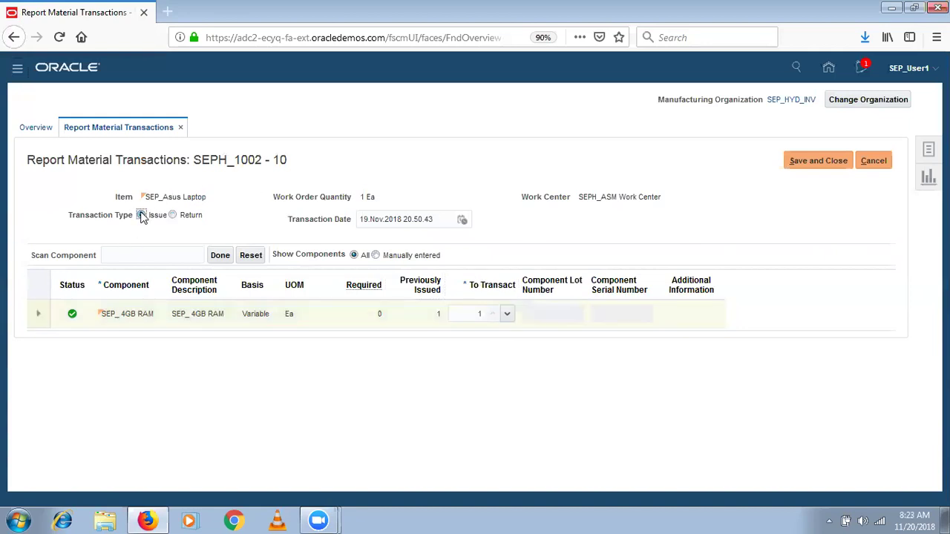
{"action": "left_click", "coordinate": [581, 296]}
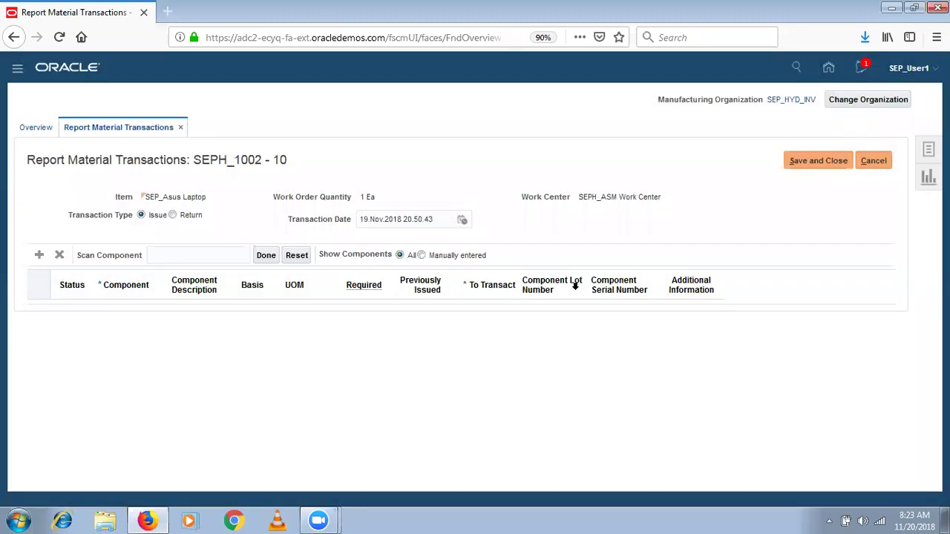
{"action": "left_click", "coordinate": [841, 163]}
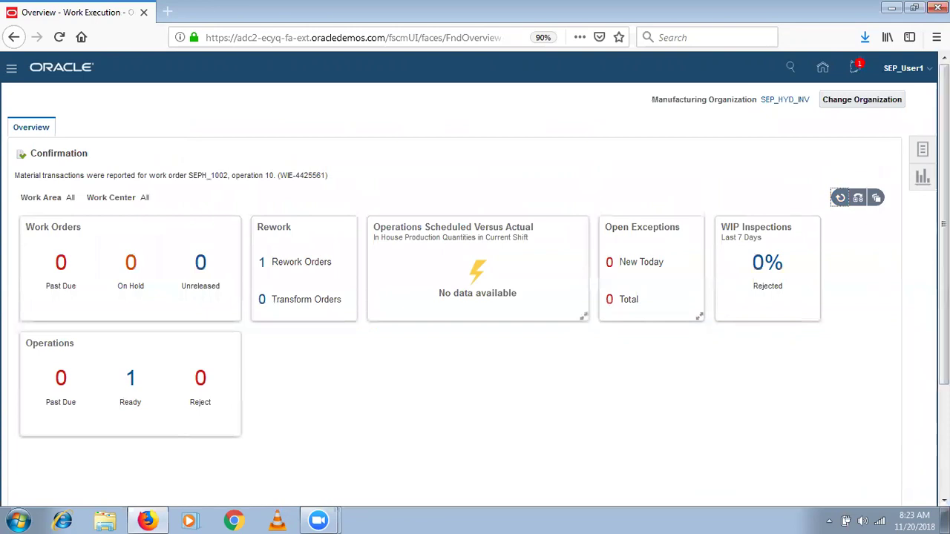
Open the dispatch list and its material transaction reporting for operation 10 of work order SEPH_1002
{"action": "left_click", "coordinate": [924, 152]}
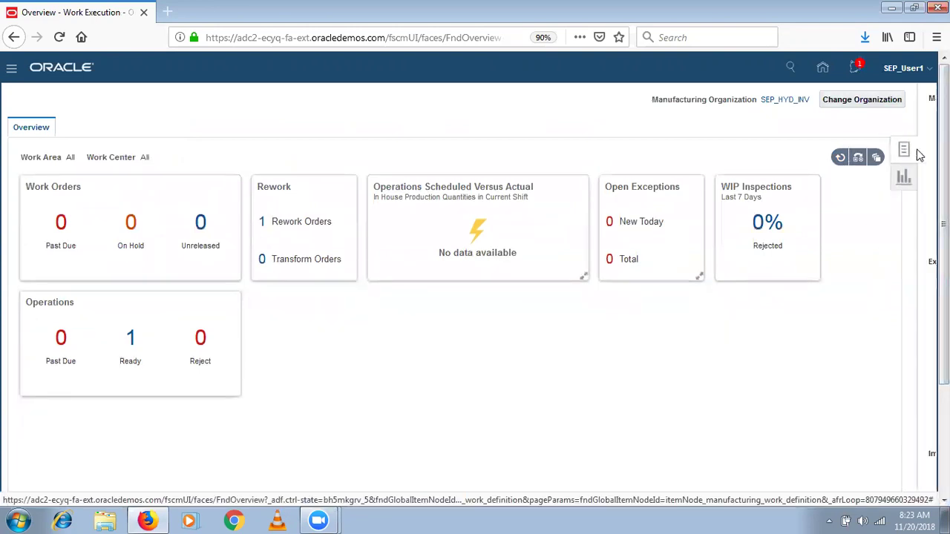
{"action": "left_click", "coordinate": [847, 276]}
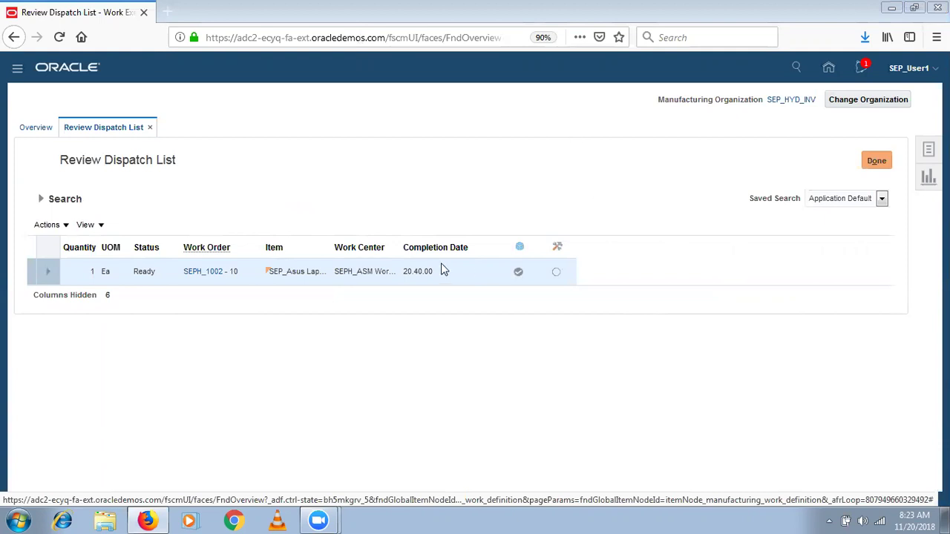
{"action": "left_click", "coordinate": [519, 274]}
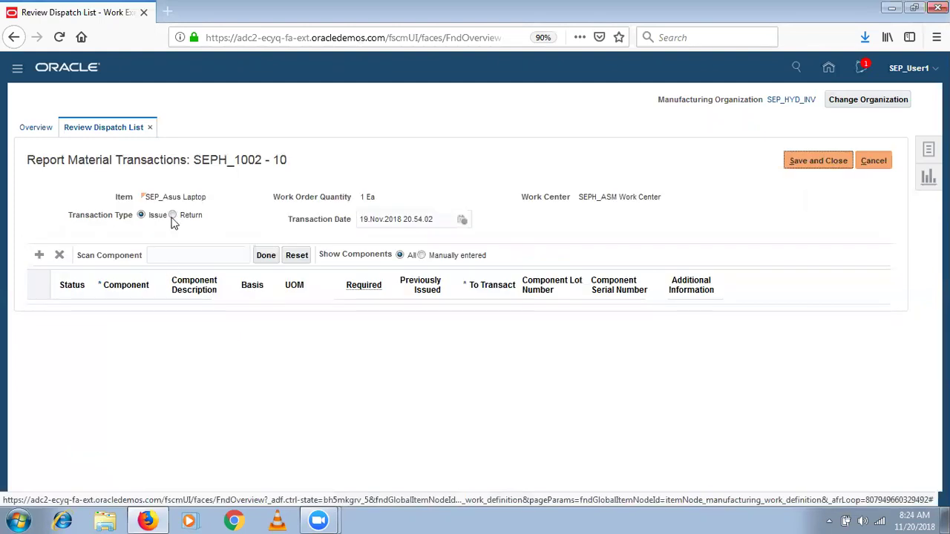
Check the return line's subinventory for SEP_ 4GB RAM, and save and close the report with the type set back to Issue
{"action": "left_click", "coordinate": [173, 216]}
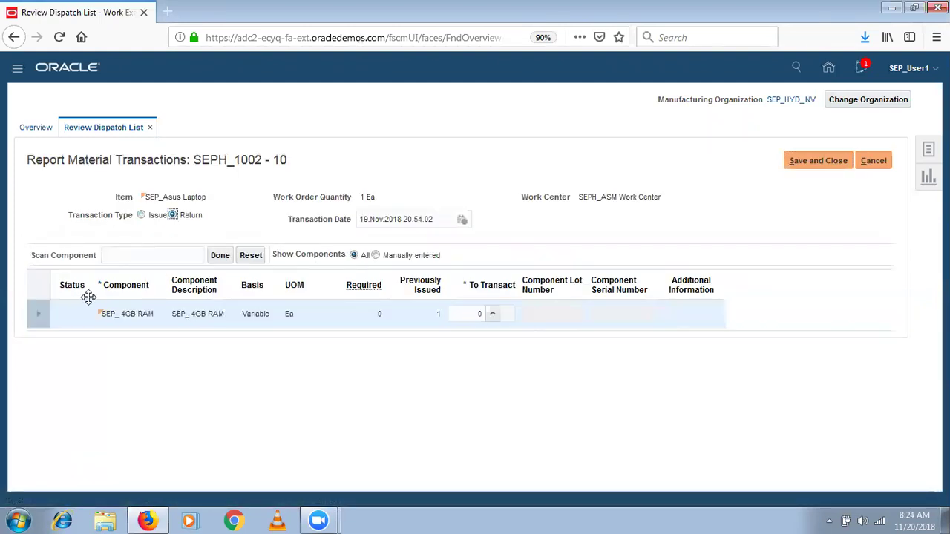
{"action": "left_click", "coordinate": [38, 313]}
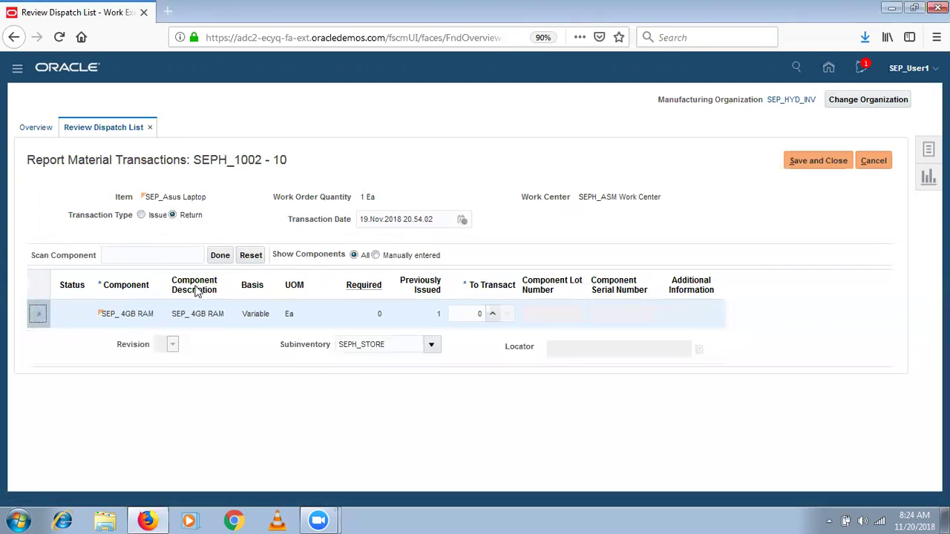
{"action": "left_click", "coordinate": [394, 346]}
{"action": "left_click_drag", "start_coordinate": [394, 346], "coordinate": [324, 348]}
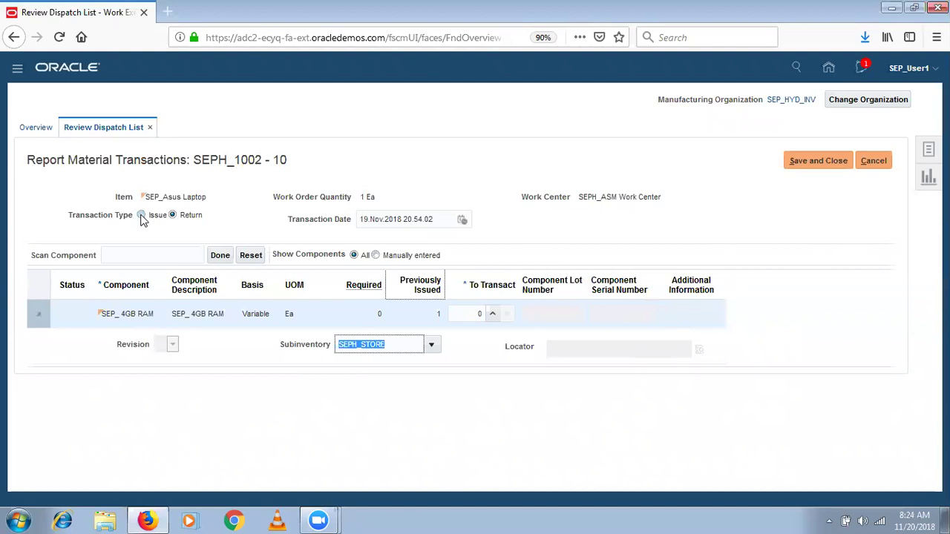
{"action": "left_click", "coordinate": [136, 321]}
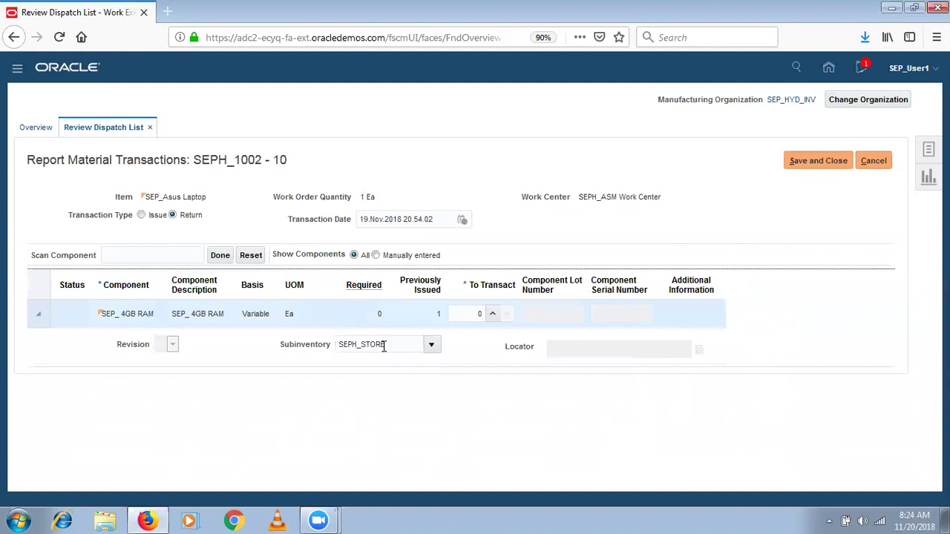
{"action": "left_click_drag", "start_coordinate": [207, 199], "coordinate": [146, 206]}
{"action": "mouse_move", "coordinate": [145, 206]}
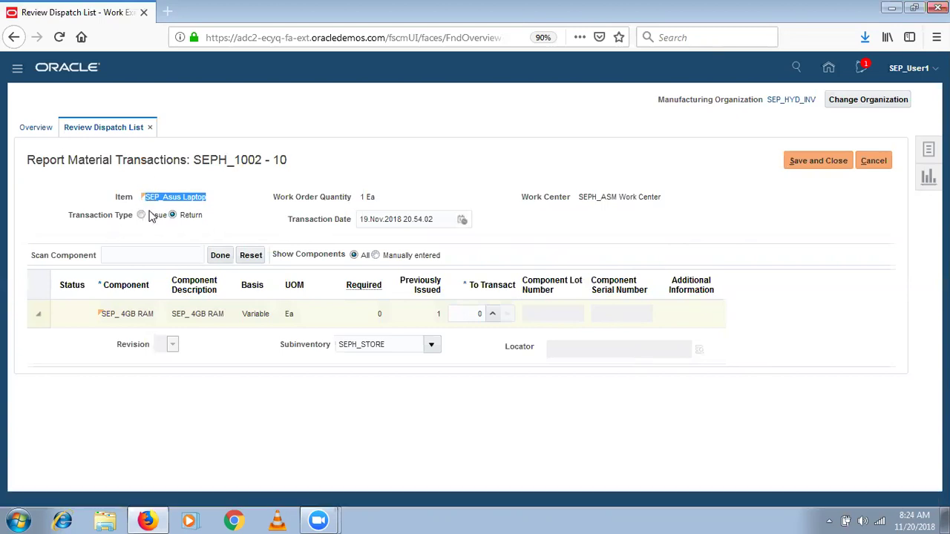
{"action": "left_click", "coordinate": [140, 215]}
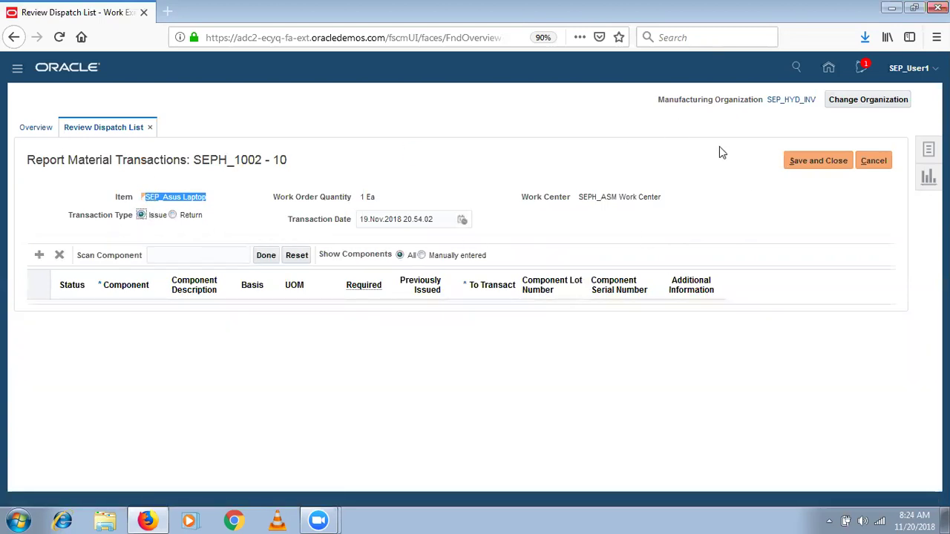
{"action": "left_click", "coordinate": [829, 158]}
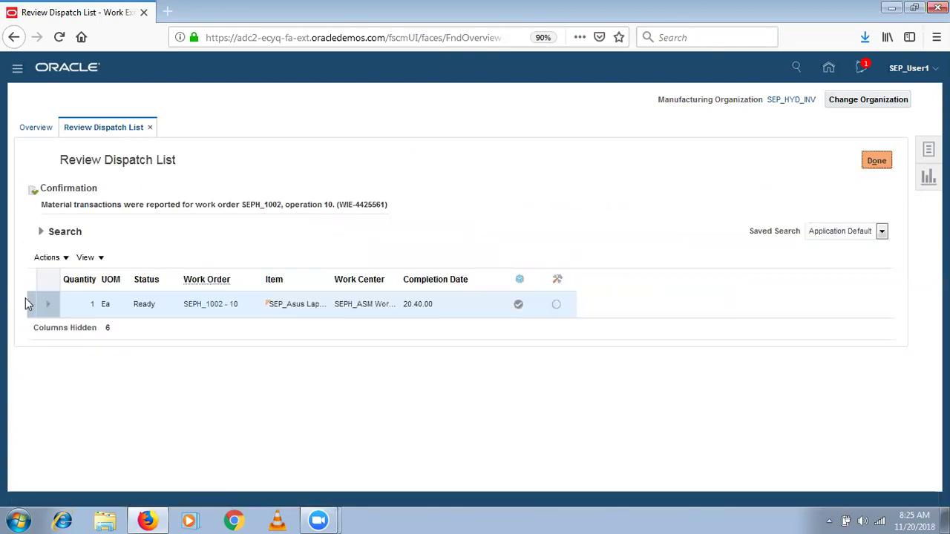
Complete 1 unit at operation 10 of work order SEPH_1002 with details, into subinventory SEPH_FG, and save
{"action": "left_click", "coordinate": [48, 304]}
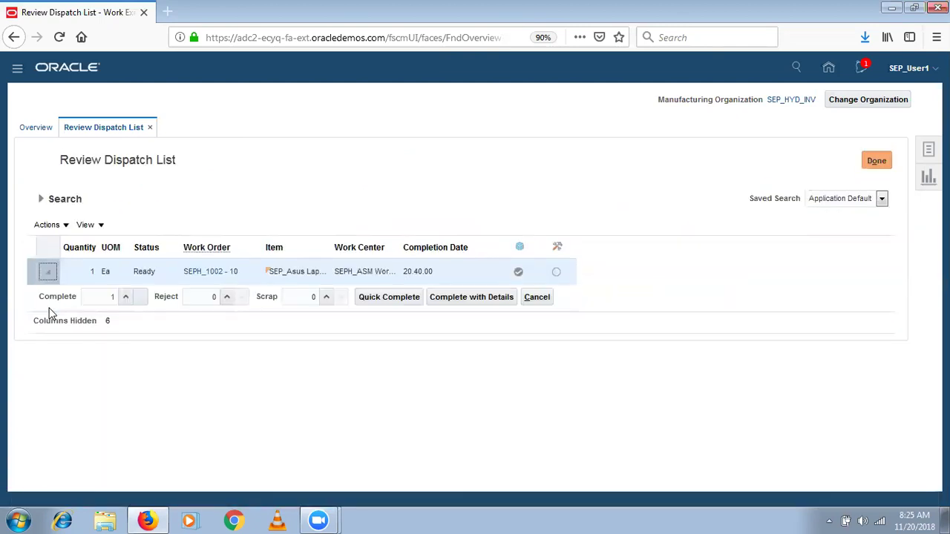
{"action": "left_click", "coordinate": [460, 300]}
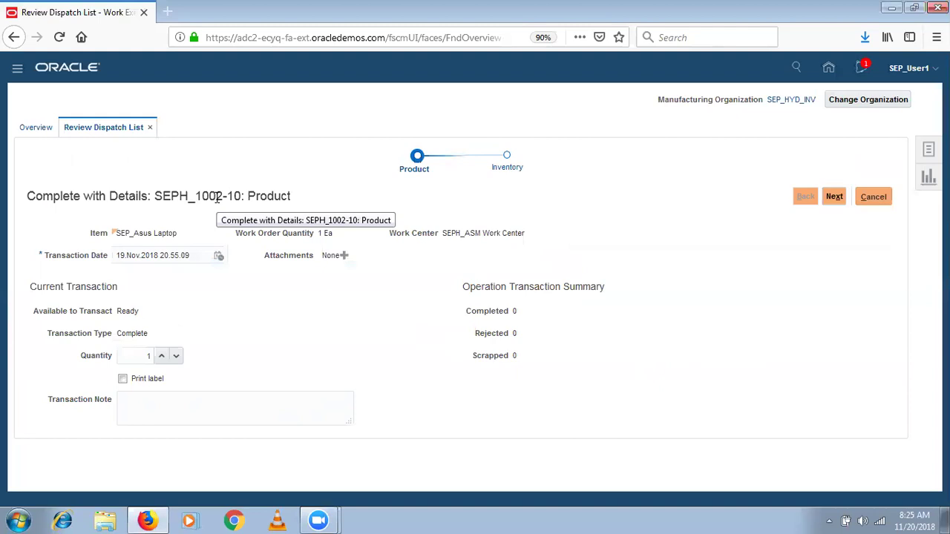
{"action": "left_click", "coordinate": [831, 199]}
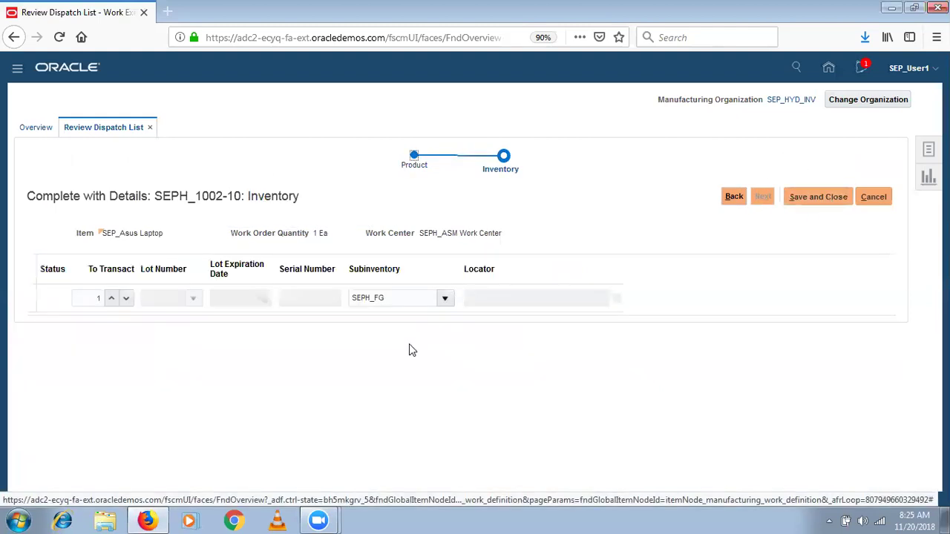
{"action": "left_click", "coordinate": [408, 305]}
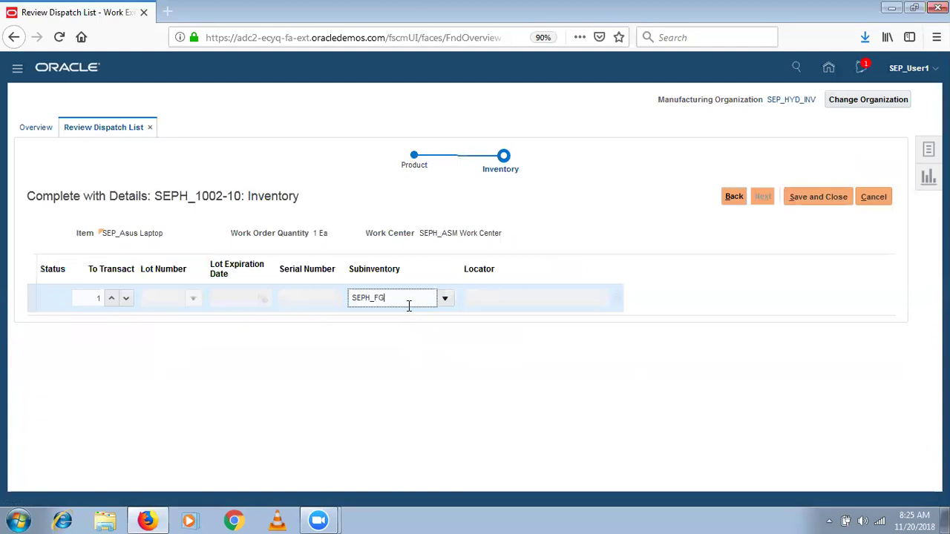
{"action": "left_click", "coordinate": [818, 197]}
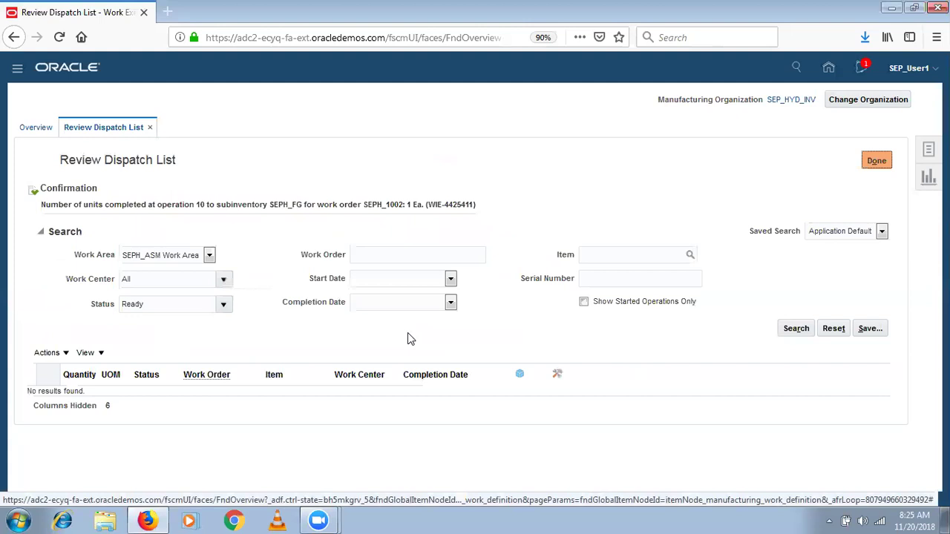
Leave the dispatch list and open the production transaction history review
{"action": "left_click", "coordinate": [871, 165]}
{"action": "left_click", "coordinate": [876, 166]}
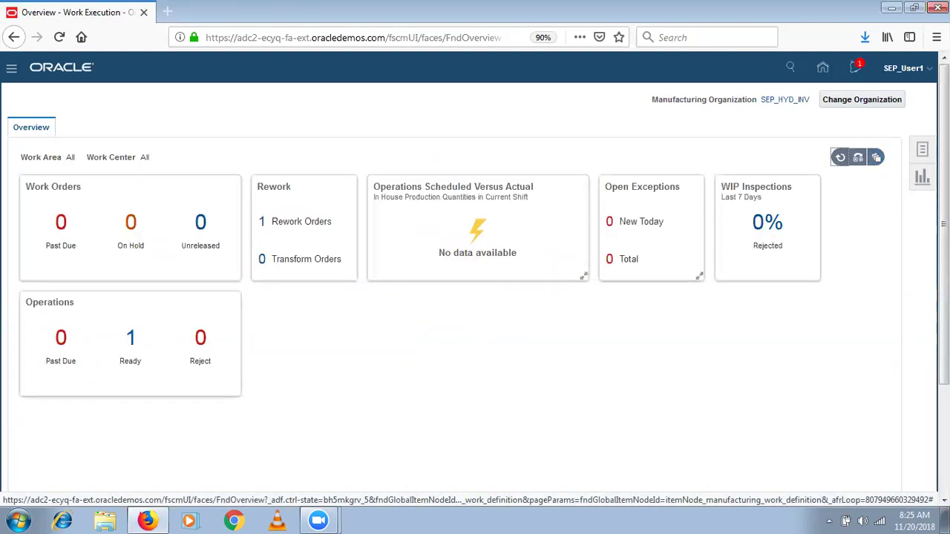
{"action": "left_click", "coordinate": [922, 150]}
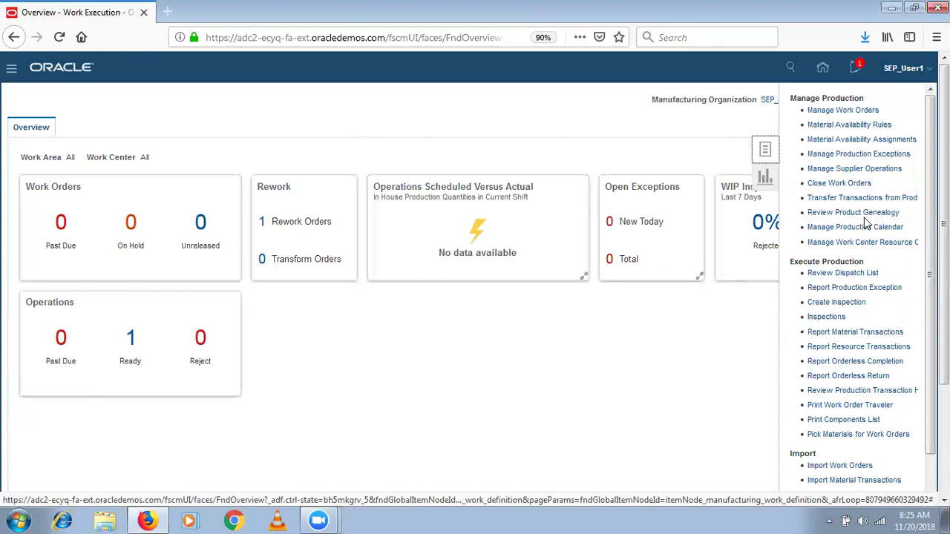
{"action": "left_click", "coordinate": [842, 391]}
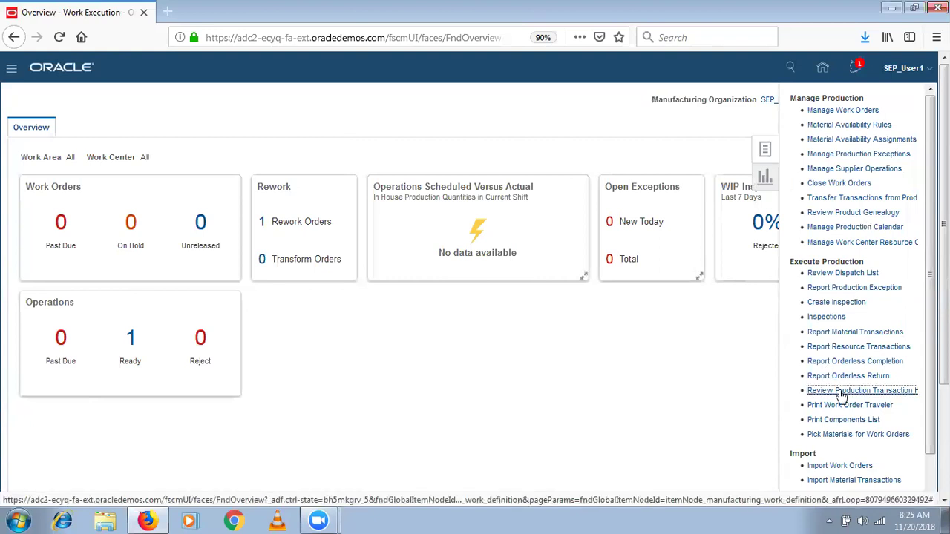
Search the production transaction history for work orders matching SEP%
{"action": "left_click", "coordinate": [176, 257]}
{"action": "type", "text": "SEP%"}
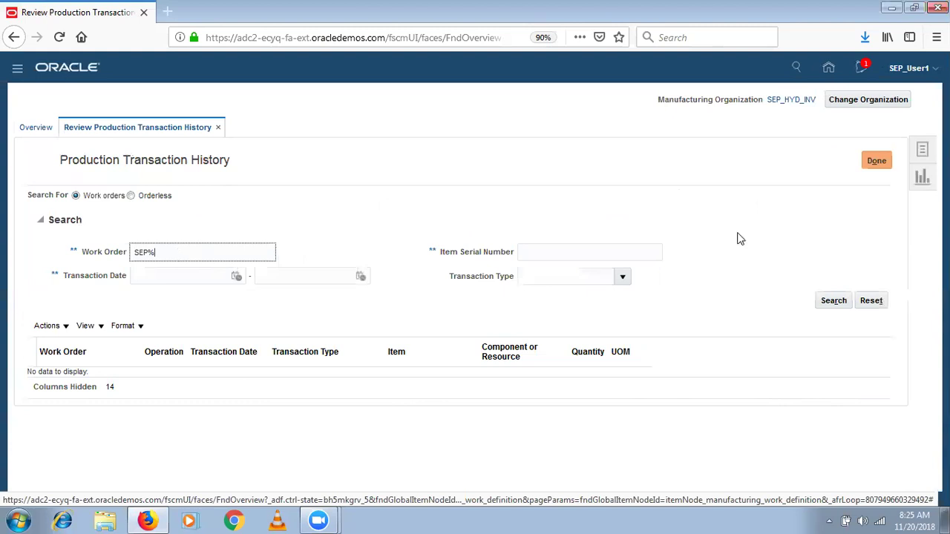
{"action": "left_click", "coordinate": [834, 303]}
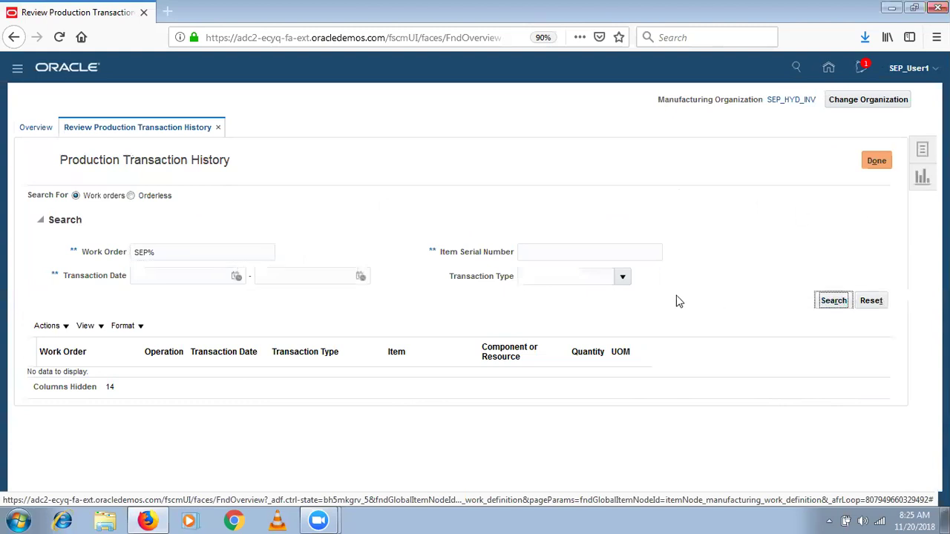
Enter the SEP% work order filter again, rerun the transaction history search and look through the listed transactions
{"action": "left_click", "coordinate": [206, 254]}
{"action": "key", "text": "BackSpace"}
{"action": "key", "text": "BackSpace"}
{"action": "key", "text": "BackSpace"}
{"action": "key", "text": "BackSpace"}
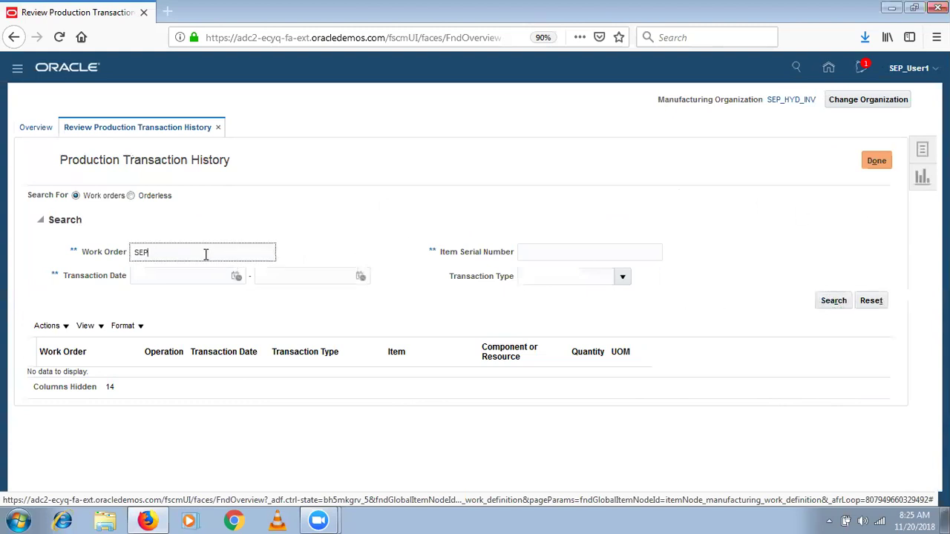
{"action": "type", "text": "1005"}
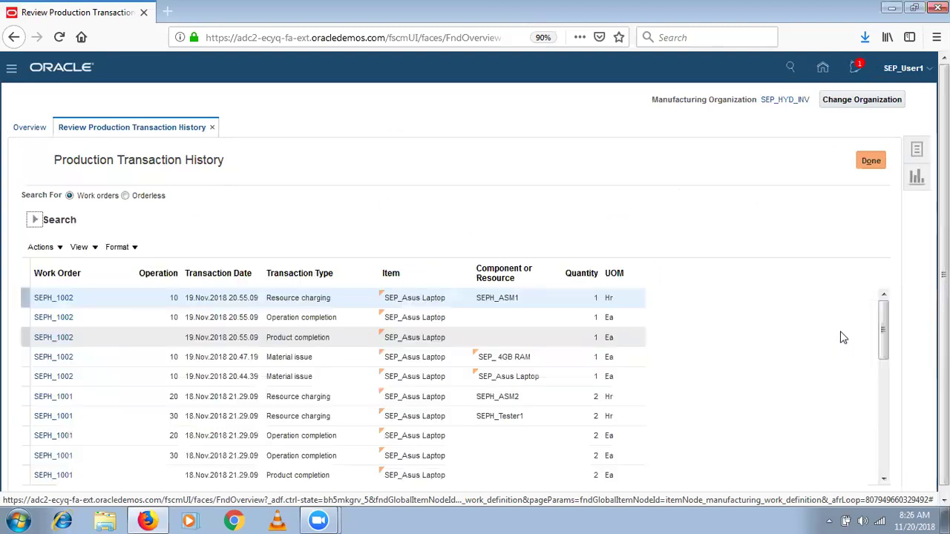
{"action": "scroll", "coordinate": [943, 282], "scroll_direction": "down", "scroll_amount": 1}
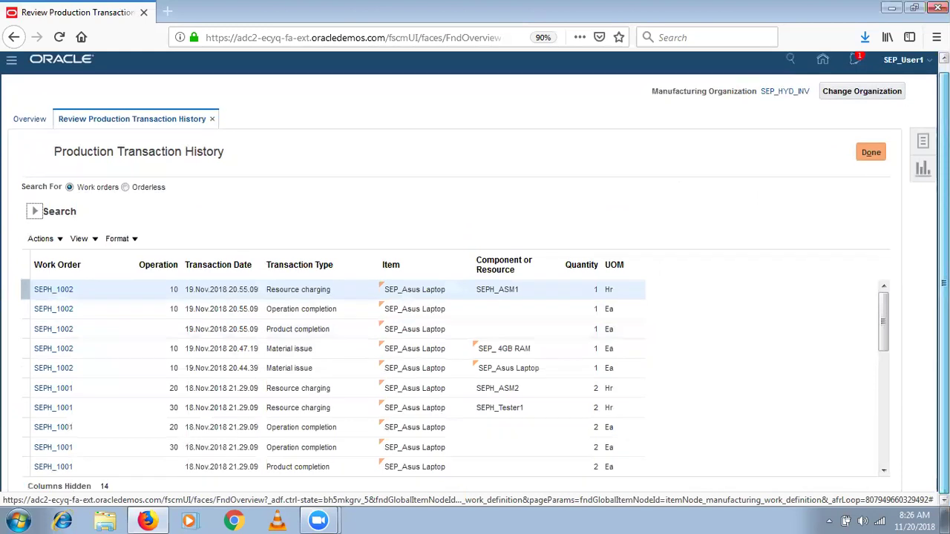
Reopen the search criteria and search the transaction history for work order SEP_1001
{"action": "left_click", "coordinate": [35, 211]}
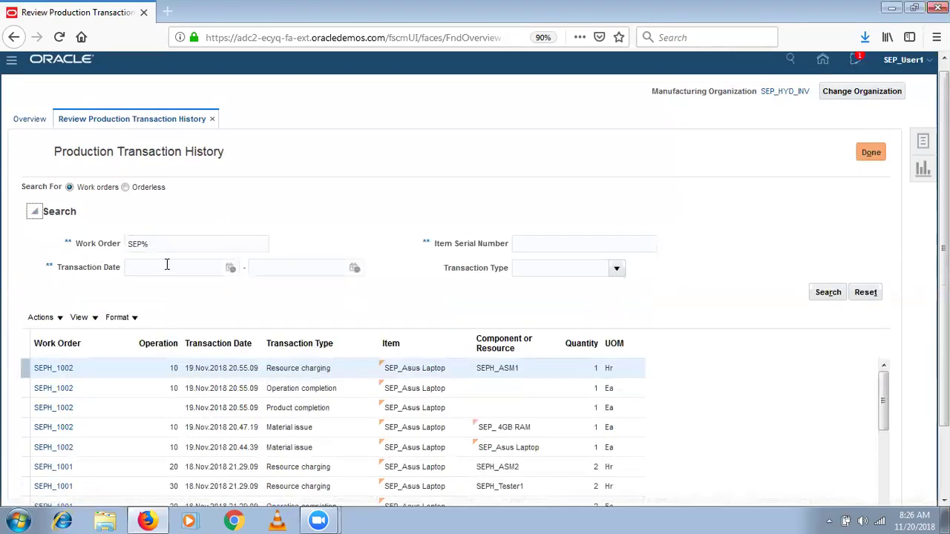
{"action": "left_click", "coordinate": [183, 244]}
{"action": "key", "text": "BackSpace"}
{"action": "type", "text": "_1000"}
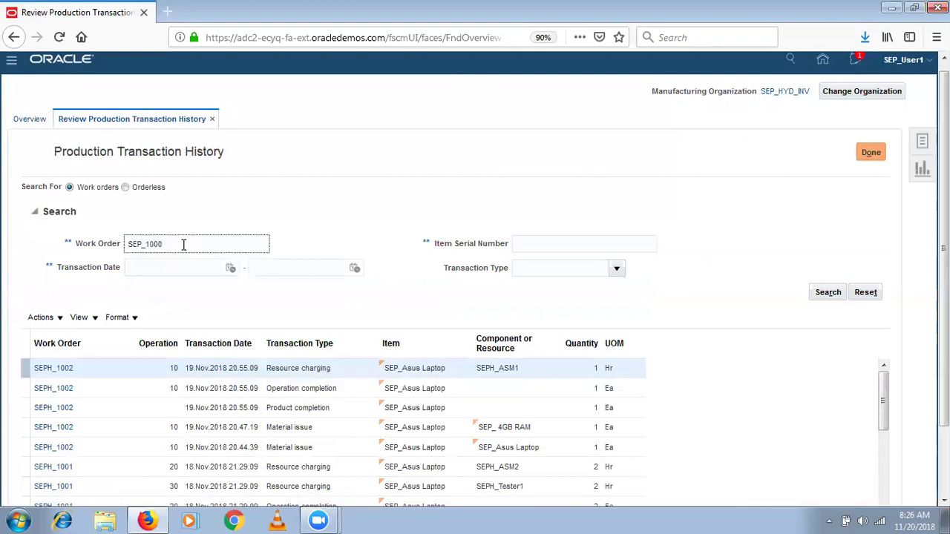
{"action": "key", "text": "BackSpace"}
{"action": "type", "text": "1"}
{"action": "left_click", "coordinate": [828, 292]}
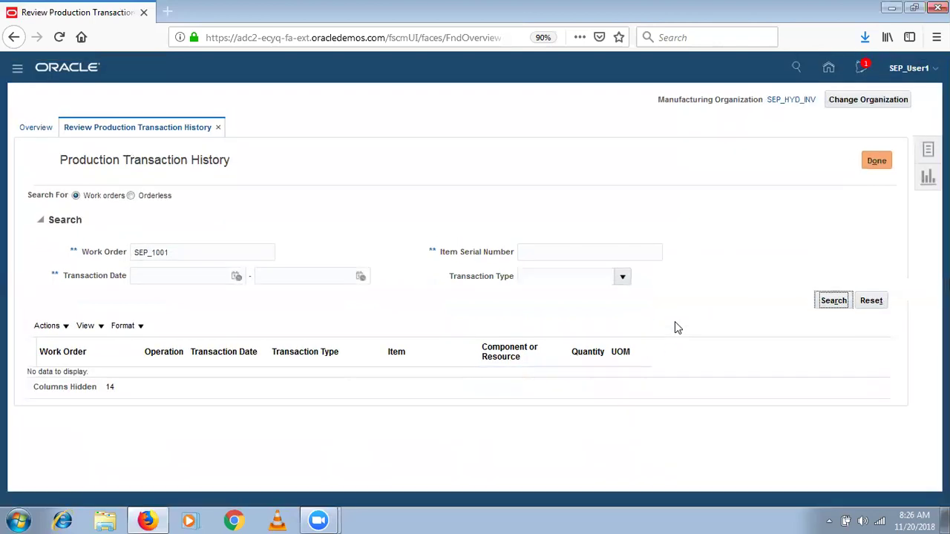
Change the work order criterion to SEPH_1001 and search its production transactions
{"action": "left_click", "coordinate": [185, 245]}
{"action": "key", "text": "BackSpace"}
{"action": "type", "text": "2"}
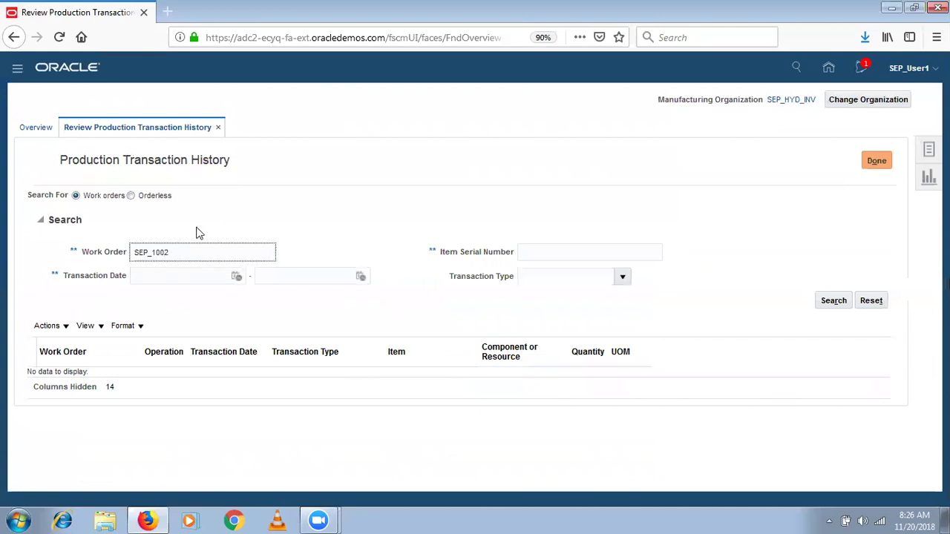
{"action": "double_click", "coordinate": [146, 256]}
{"action": "key", "text": "Right"}
{"action": "type", "text": "H"}
{"action": "key", "text": "BackSpace"}
{"action": "key", "text": "BackSpace"}
{"action": "key", "text": "BackSpace"}
{"action": "key", "text": "BackSpace"}
{"action": "key", "text": "BackSpace"}
{"action": "key", "text": "BackSpace"}
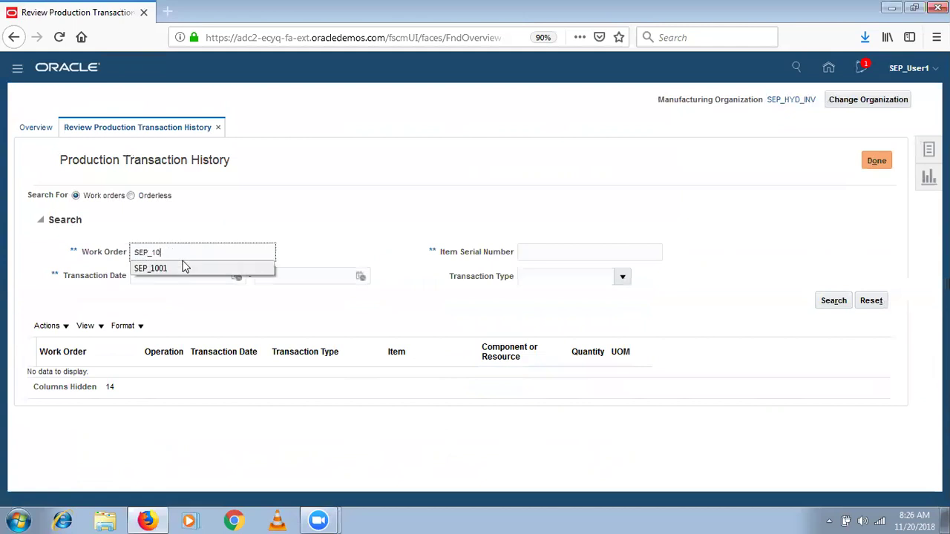
{"action": "type", "text": "H_1001"}
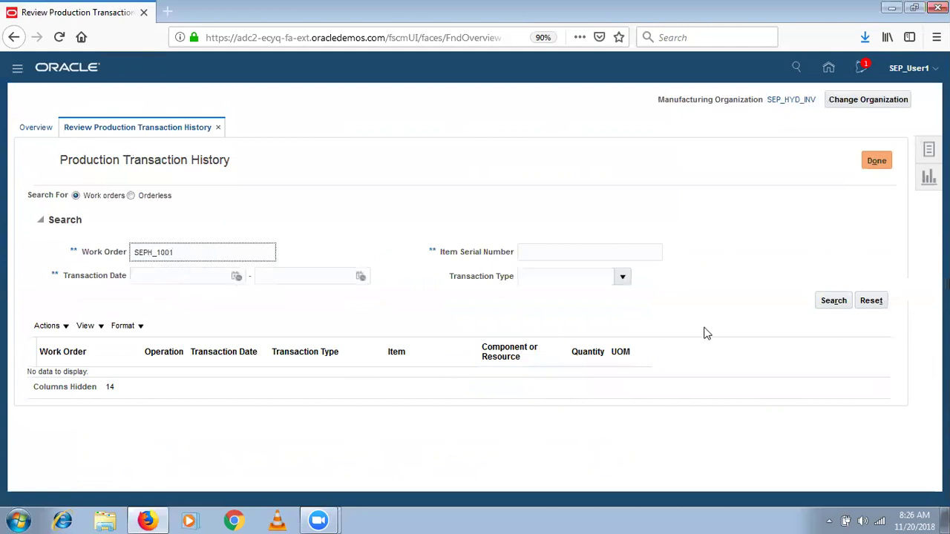
{"action": "left_click", "coordinate": [832, 305]}
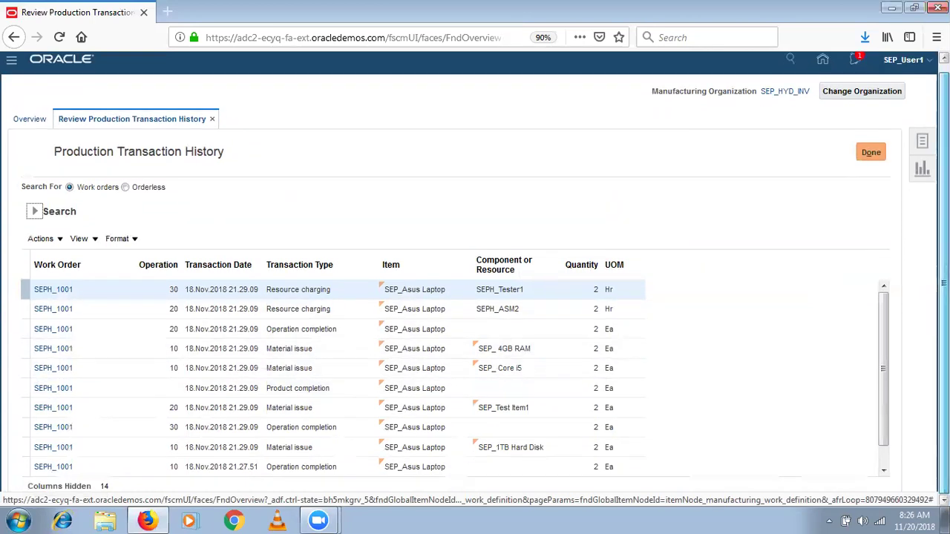
Examine the SEP_ 4GB RAM material issue line of SEPH_1001 for its component, quantity and operation, and check the items listed
{"action": "left_click", "coordinate": [526, 345]}
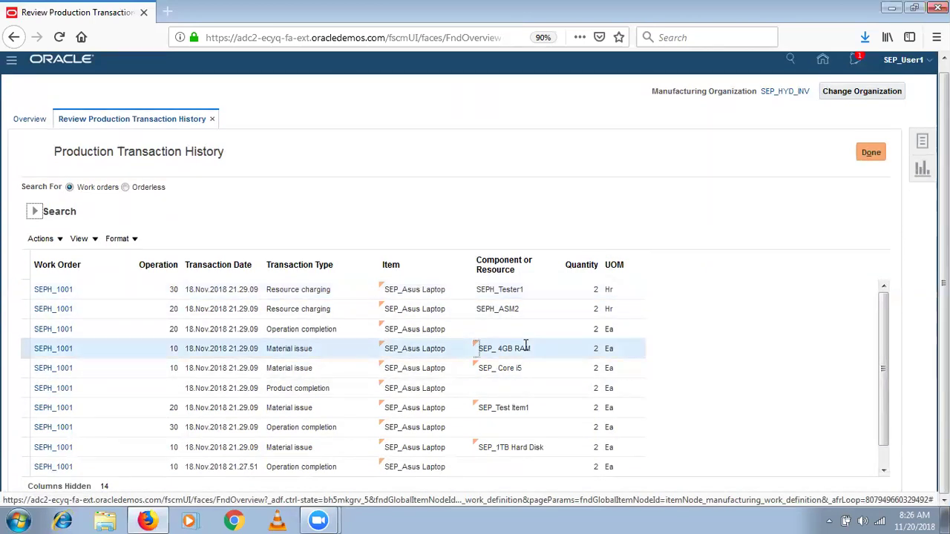
{"action": "left_click_drag", "start_coordinate": [536, 354], "coordinate": [480, 356]}
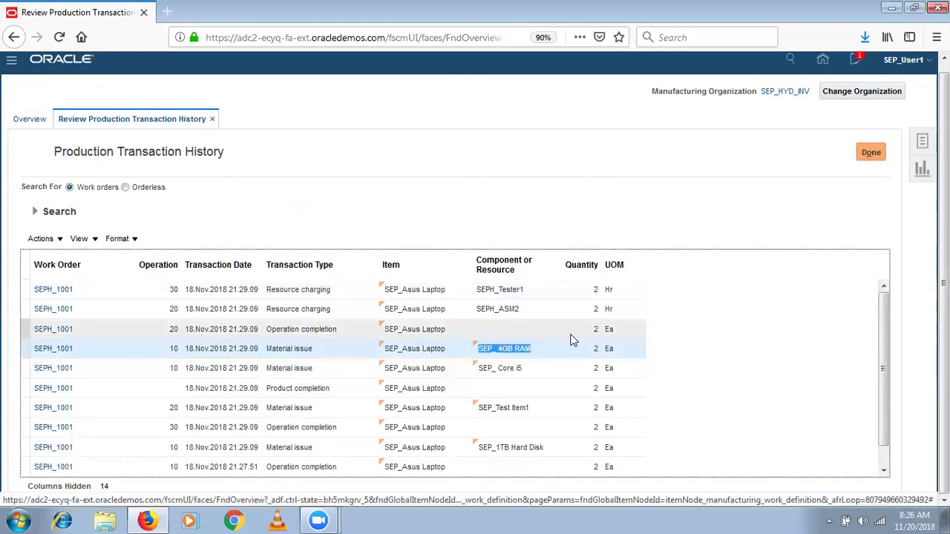
{"action": "left_click", "coordinate": [597, 348]}
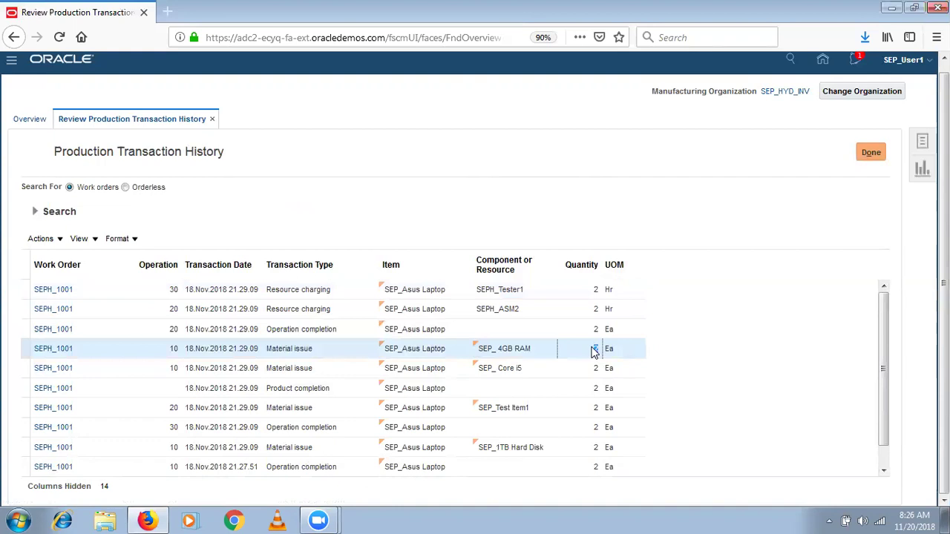
{"action": "double_click", "coordinate": [596, 348]}
{"action": "left_click", "coordinate": [134, 346]}
{"action": "left_click", "coordinate": [406, 262]}
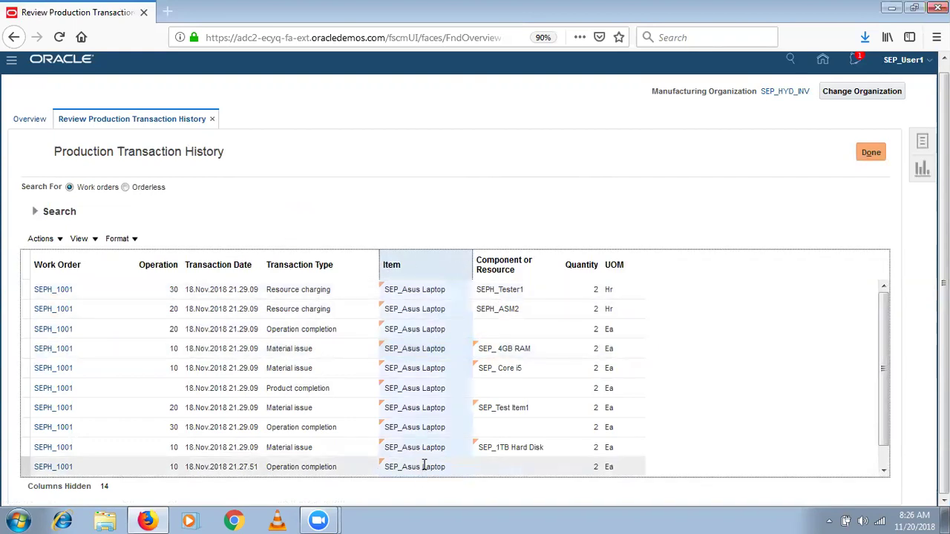
Compare the quantities of SEPH_1001's operation completion lines with the quantity issued for SEP_ 4GB RAM
{"action": "left_click", "coordinate": [610, 466]}
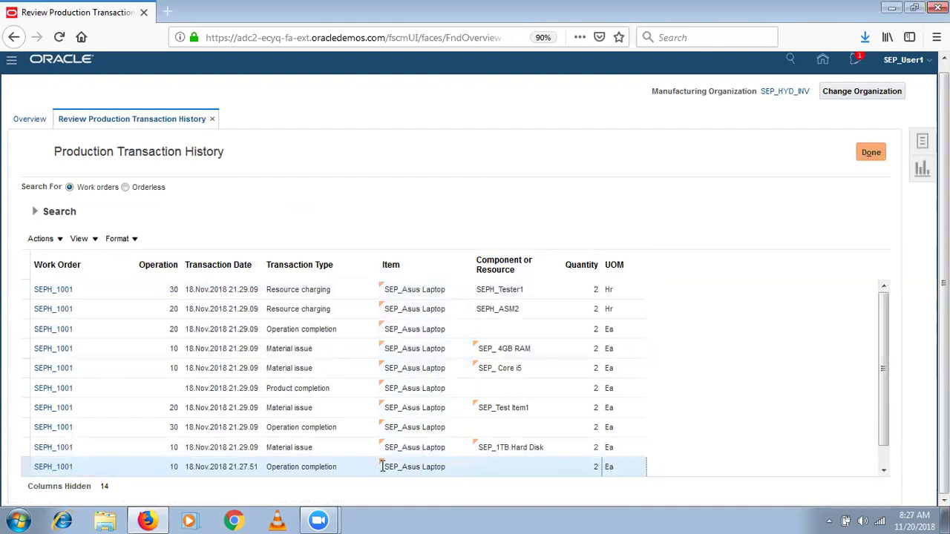
{"action": "left_click", "coordinate": [351, 431]}
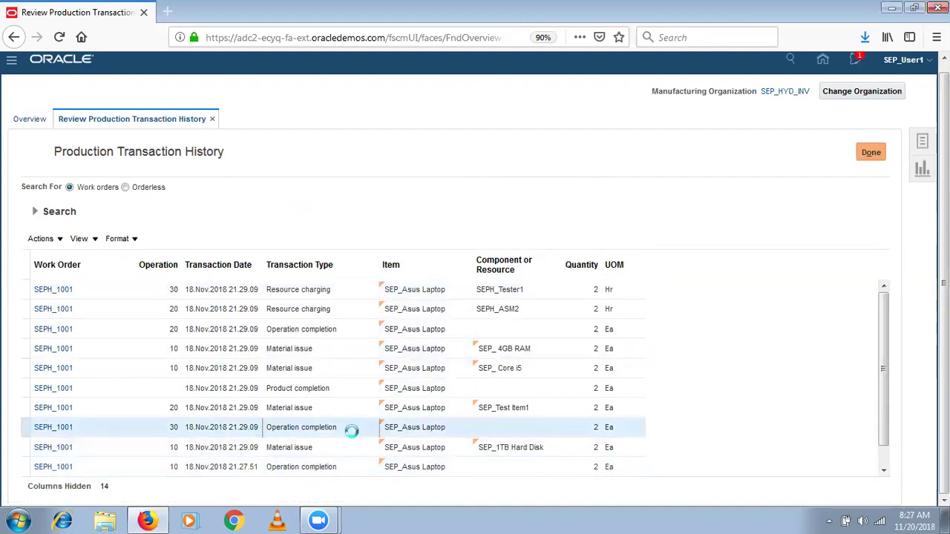
{"action": "left_click", "coordinate": [600, 432]}
{"action": "left_click", "coordinate": [536, 351]}
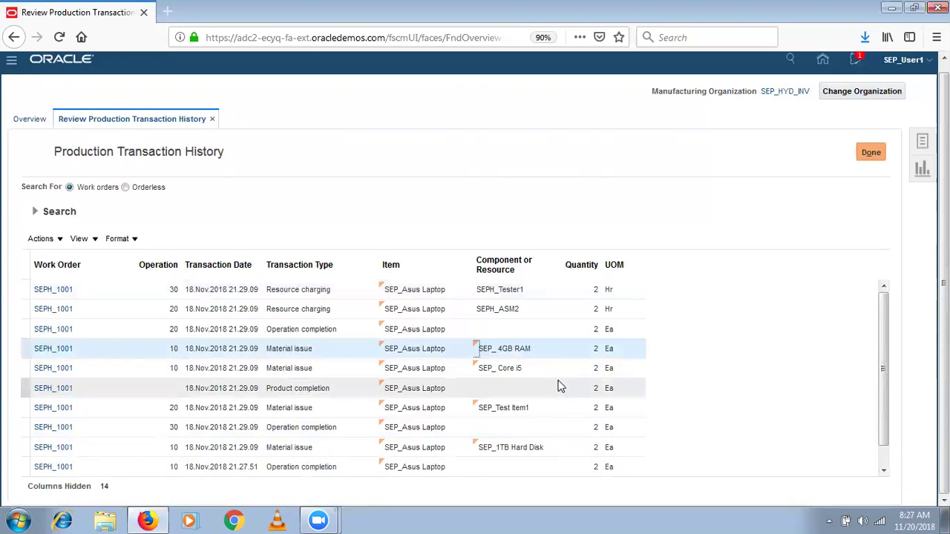
{"action": "left_click", "coordinate": [565, 349]}
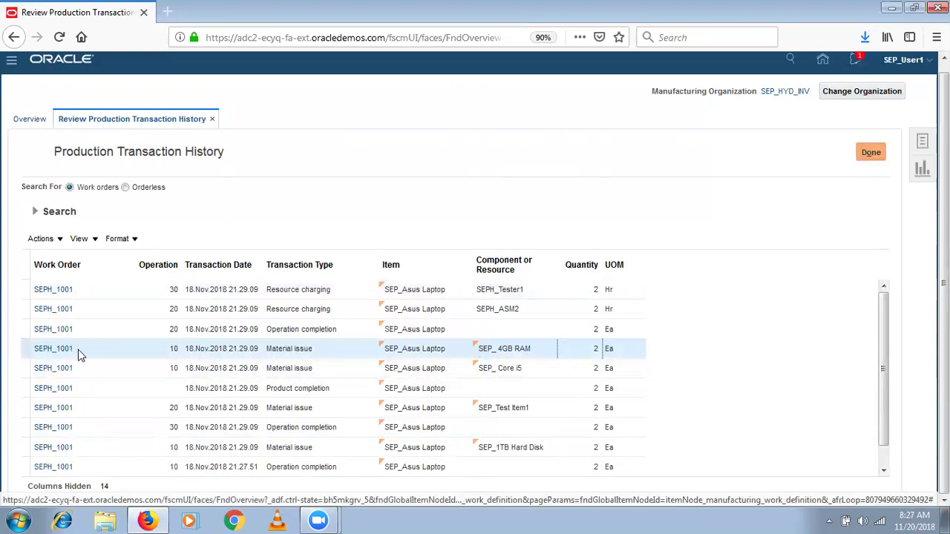
{"action": "left_click_drag", "start_coordinate": [80, 355], "coordinate": [387, 328]}
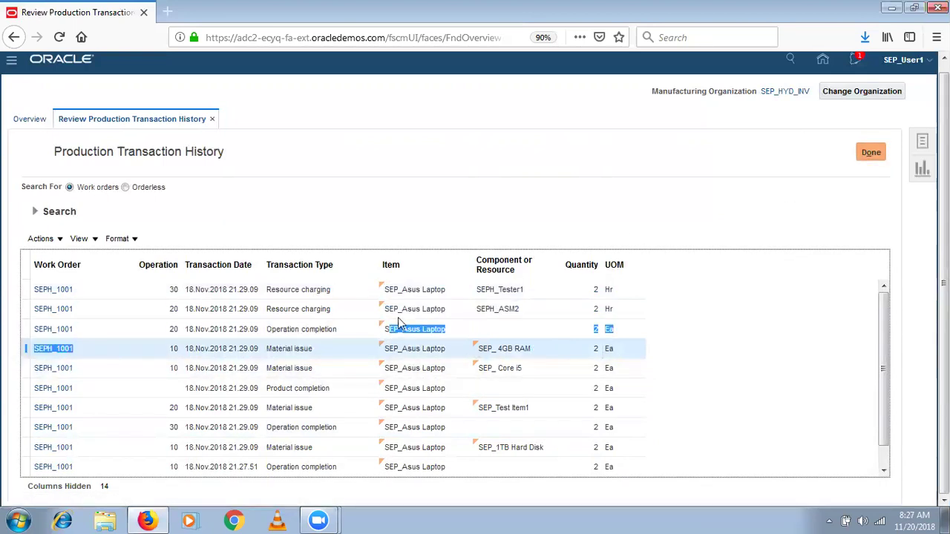
{"action": "left_click", "coordinate": [595, 429]}
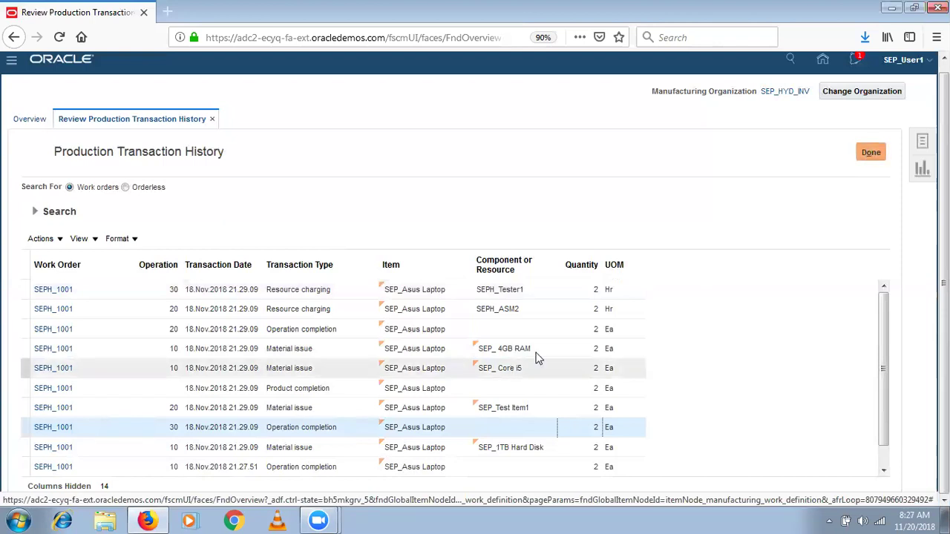
{"action": "left_click", "coordinate": [596, 349]}
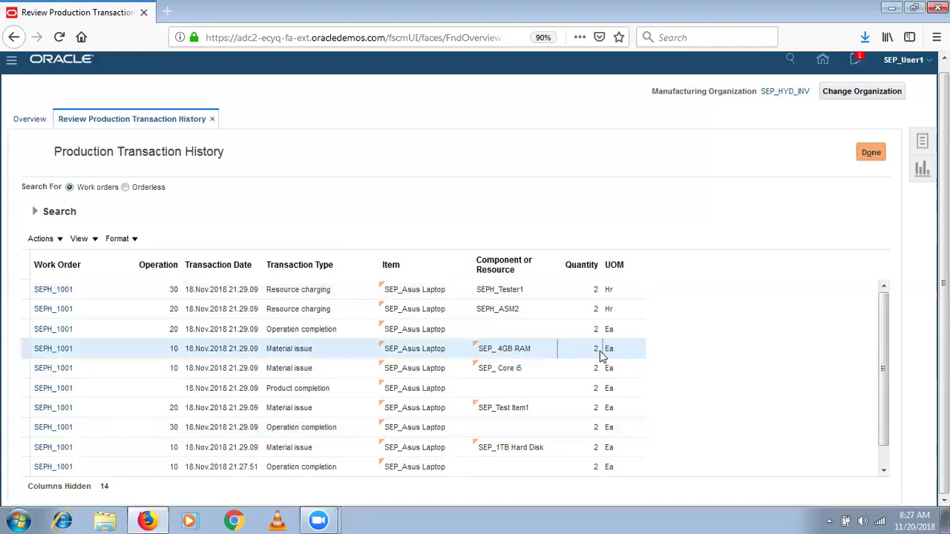
{"action": "left_click", "coordinate": [596, 426]}
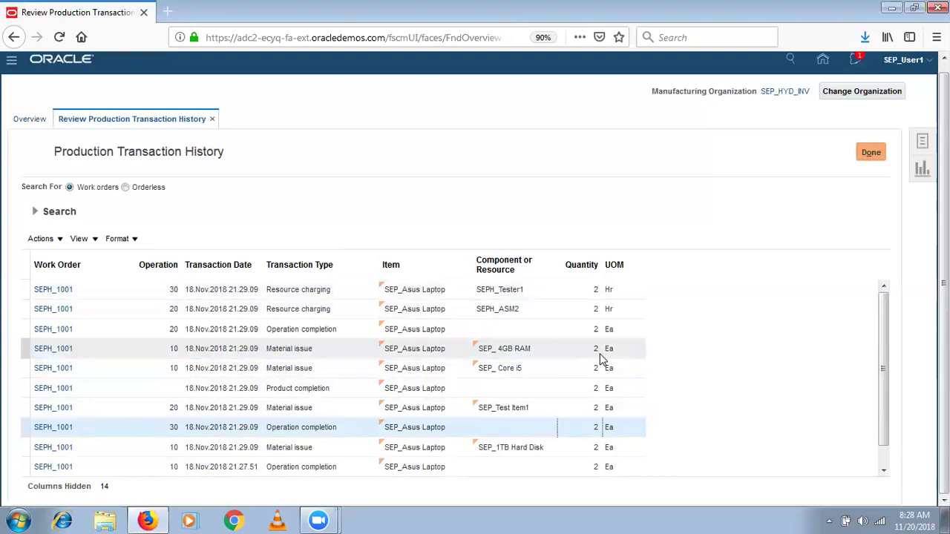
{"action": "left_click", "coordinate": [498, 429]}
{"action": "left_click", "coordinate": [586, 254]}
Leave the transaction history, reopen it and search for the transactions of work order SEPH_1002
{"action": "left_click", "coordinate": [870, 156]}
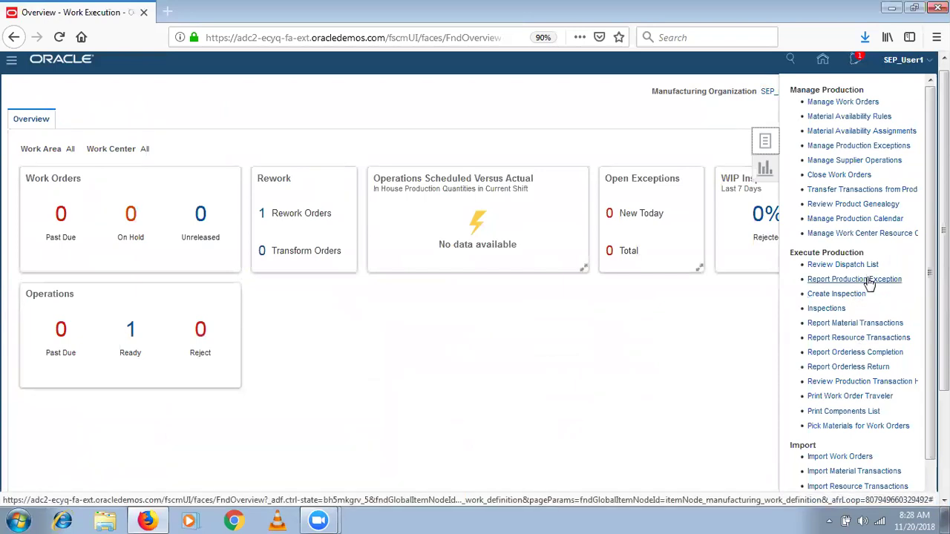
{"action": "left_click", "coordinate": [861, 382]}
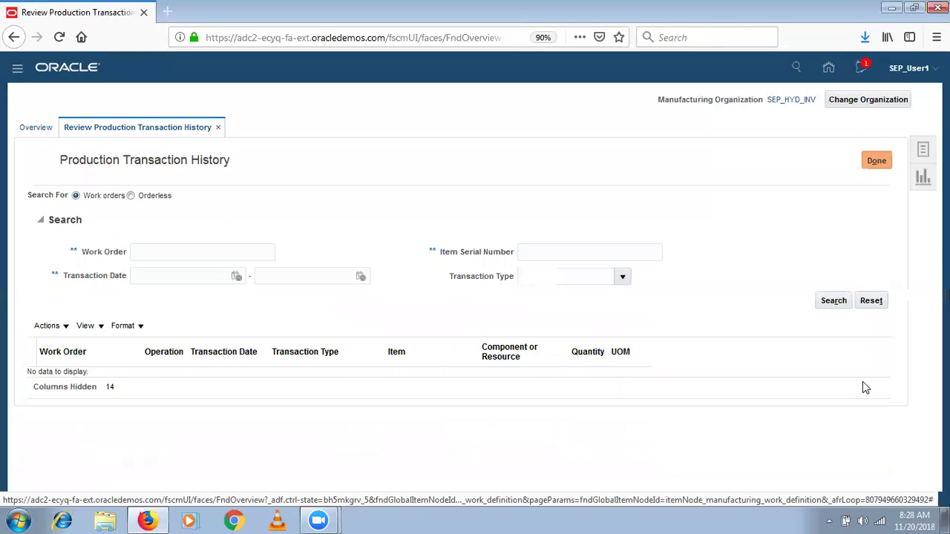
{"action": "left_click", "coordinate": [267, 254]}
{"action": "type", "text": "SEPH_1002"}
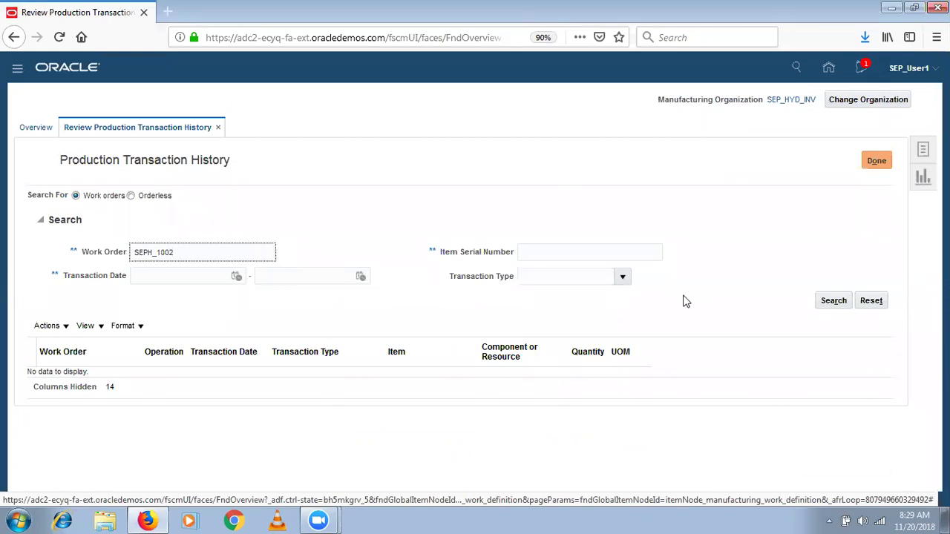
{"action": "left_click", "coordinate": [824, 300]}
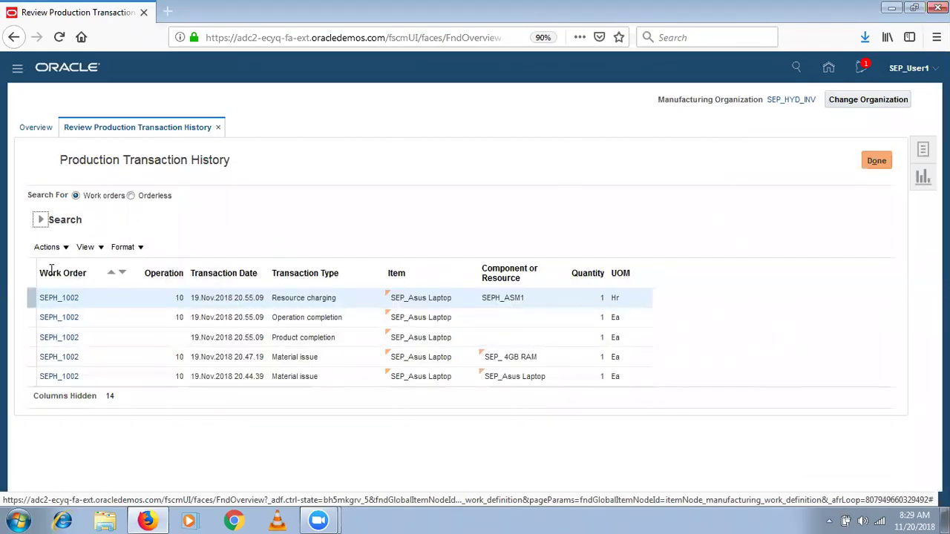
Examine SEPH_1002's work order and item entries and its SEP_ 4GB RAM material issue line
{"action": "left_click", "coordinate": [46, 272]}
{"action": "left_click", "coordinate": [402, 276]}
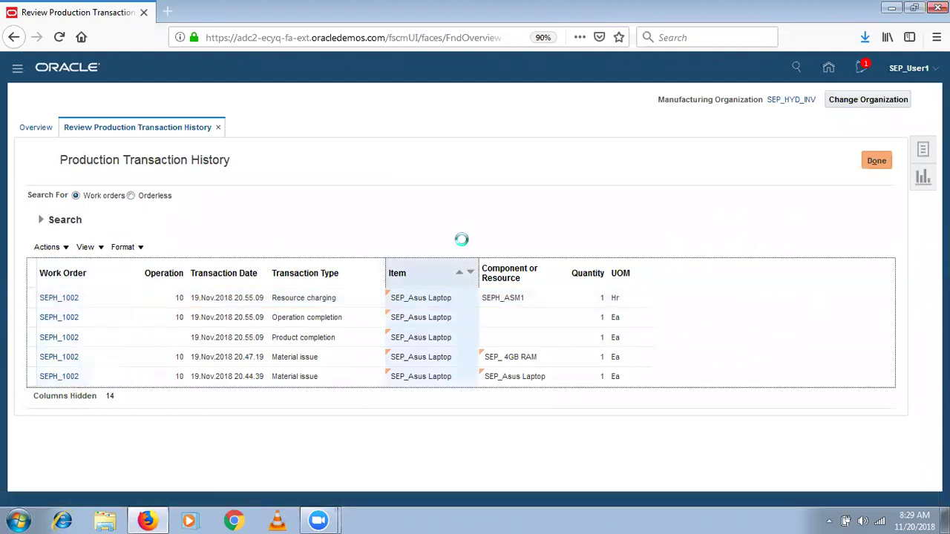
{"action": "left_click", "coordinate": [542, 364]}
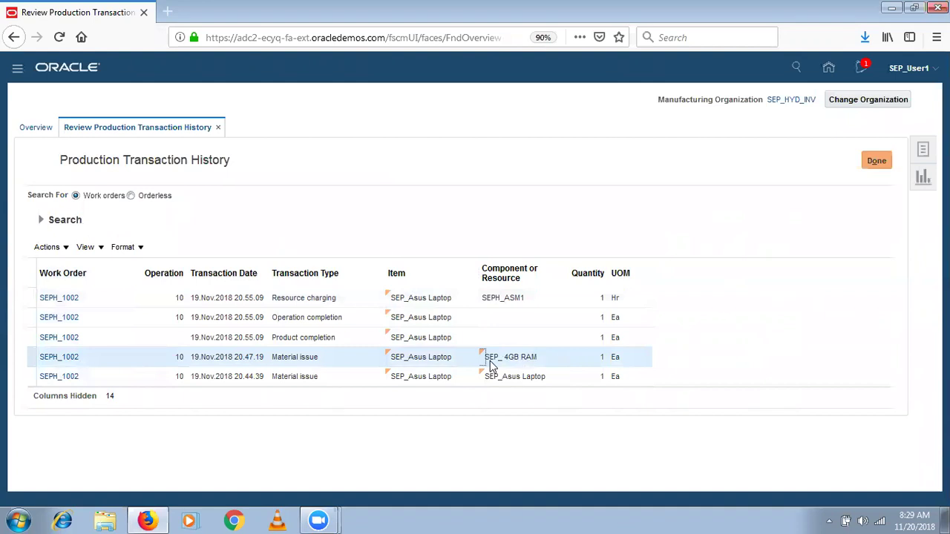
{"action": "left_click", "coordinate": [560, 364]}
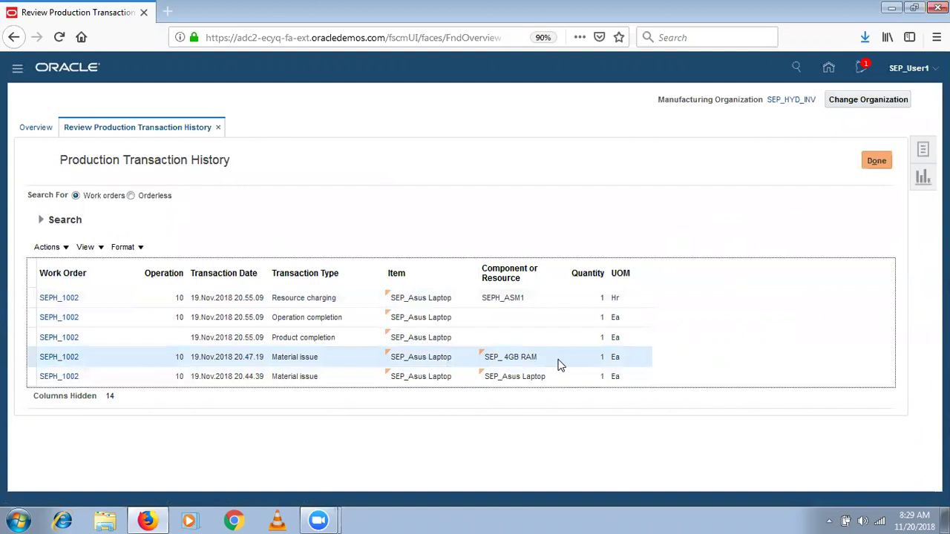
{"action": "left_click_drag", "start_coordinate": [560, 365], "coordinate": [484, 348]}
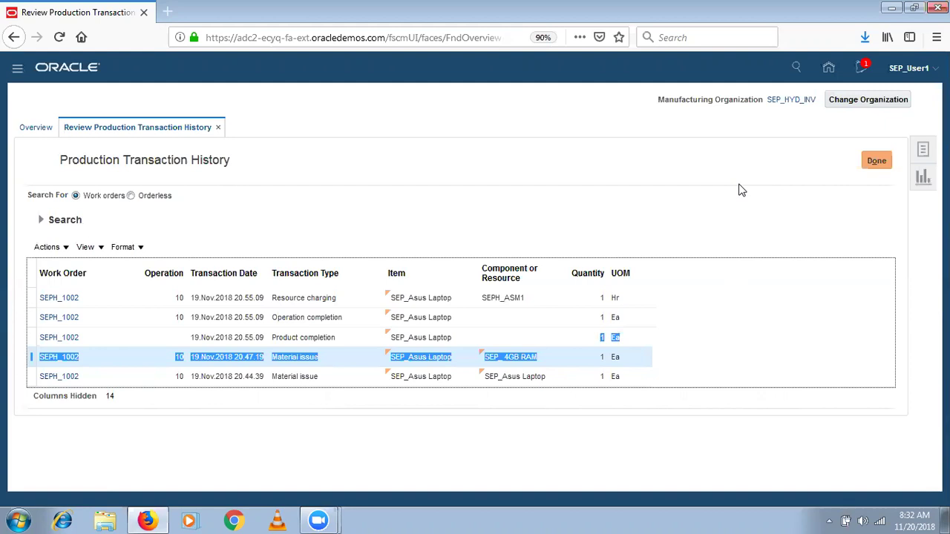
Search the web for oracle retail pos in a new browser tab, and close that tab
{"action": "left_click", "coordinate": [168, 13]}
{"action": "type", "text": "oracle re"}
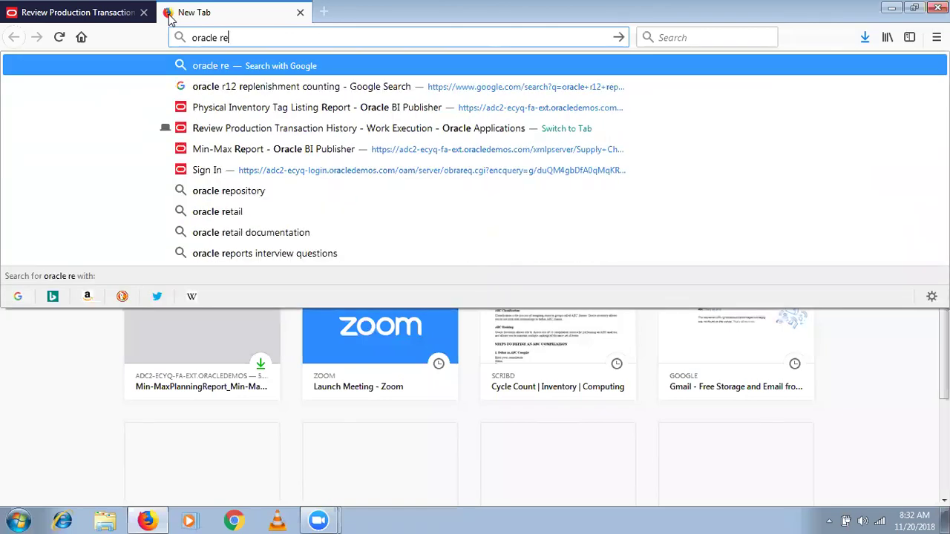
{"action": "type", "text": "tail pos"}
{"action": "key", "text": "Return"}
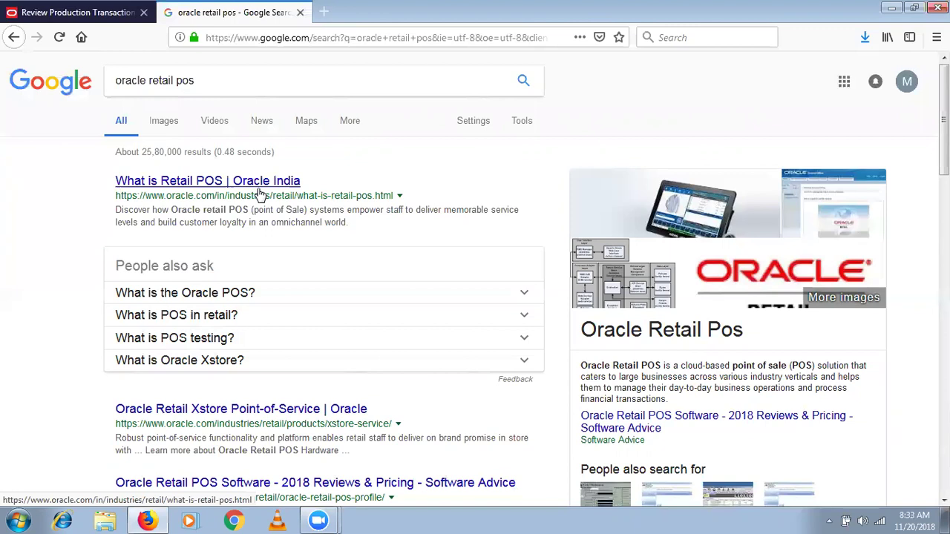
{"action": "left_click", "coordinate": [300, 13]}
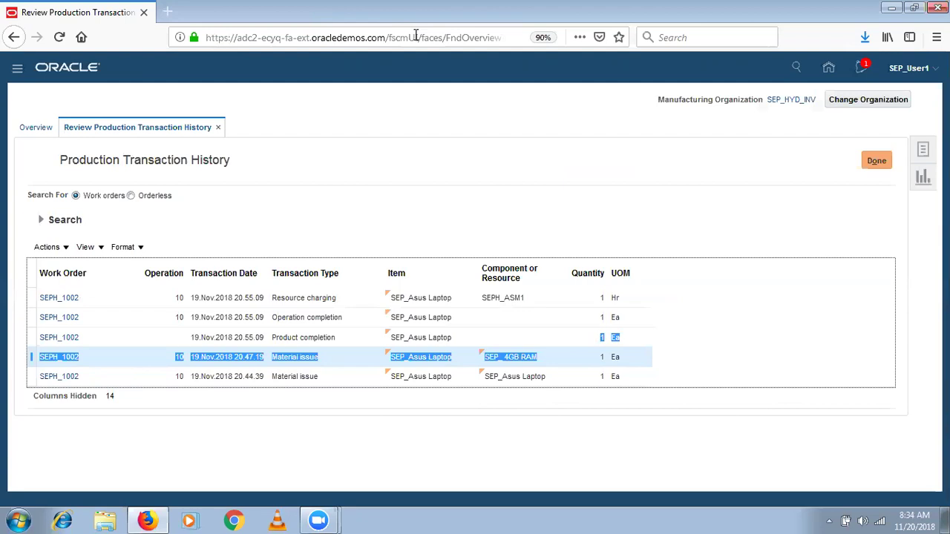
Search the web for retail pos oracle in a new browser tab, and close that tab
{"action": "left_click", "coordinate": [168, 13]}
{"action": "type", "text": "retai"}
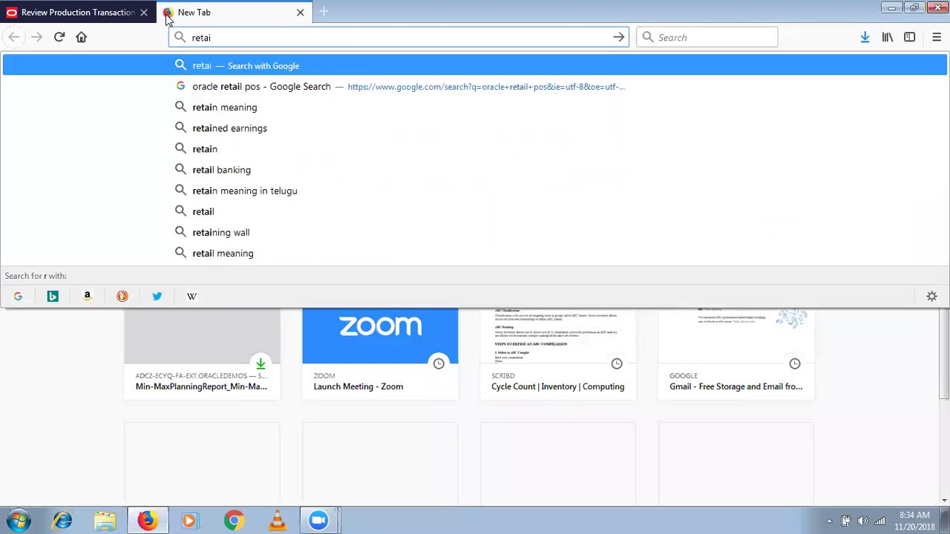
{"action": "type", "text": "l pos oracle"}
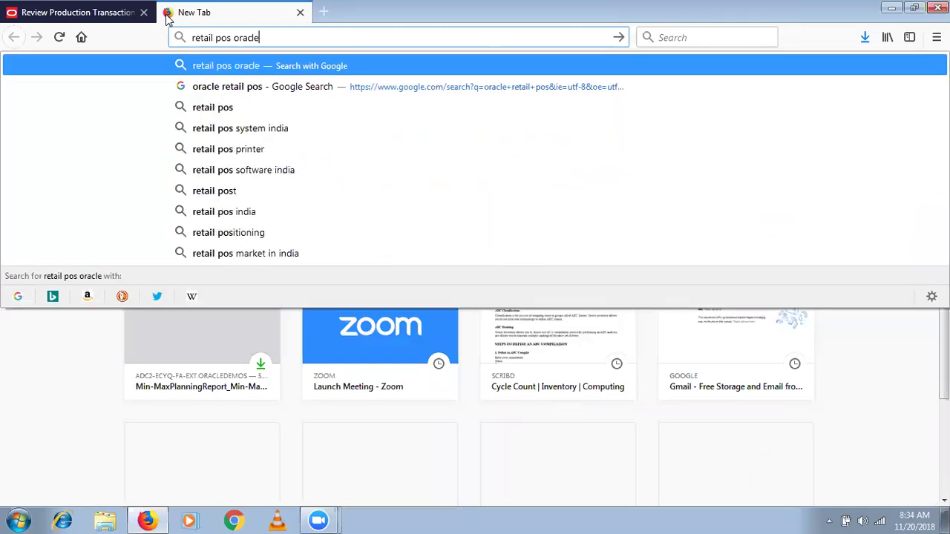
{"action": "key", "text": "Return"}
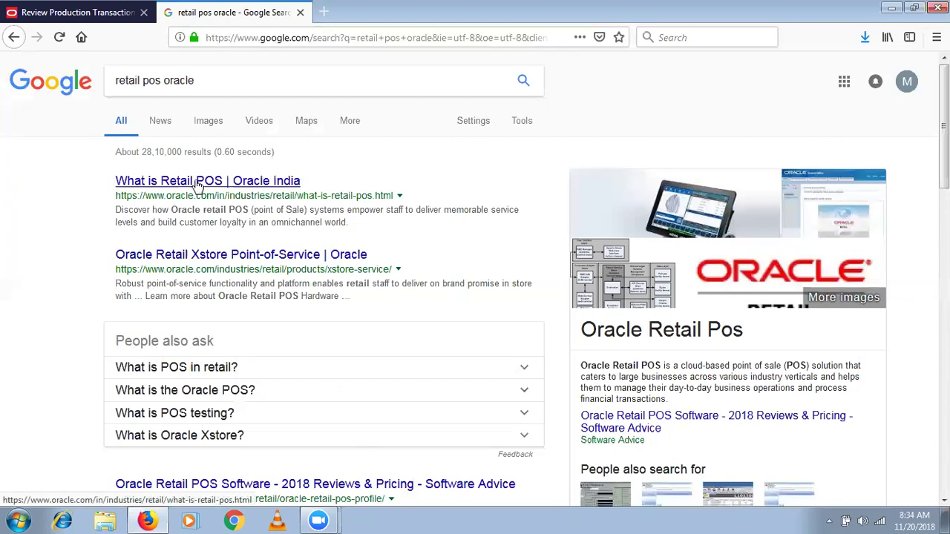
{"action": "left_click", "coordinate": [302, 12]}
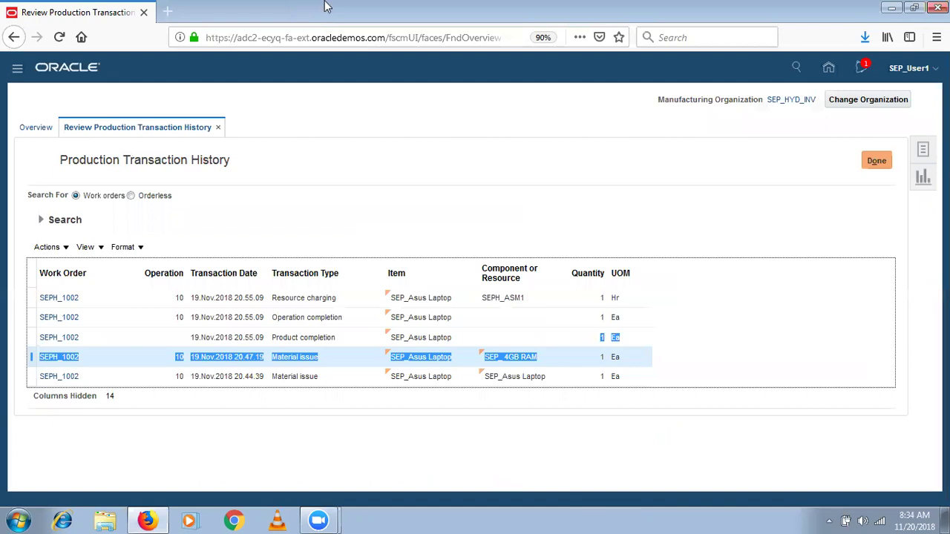
Leave the production transaction history, refresh the Work Execution overview and go to the Work Definition work area
{"action": "left_click", "coordinate": [844, 170]}
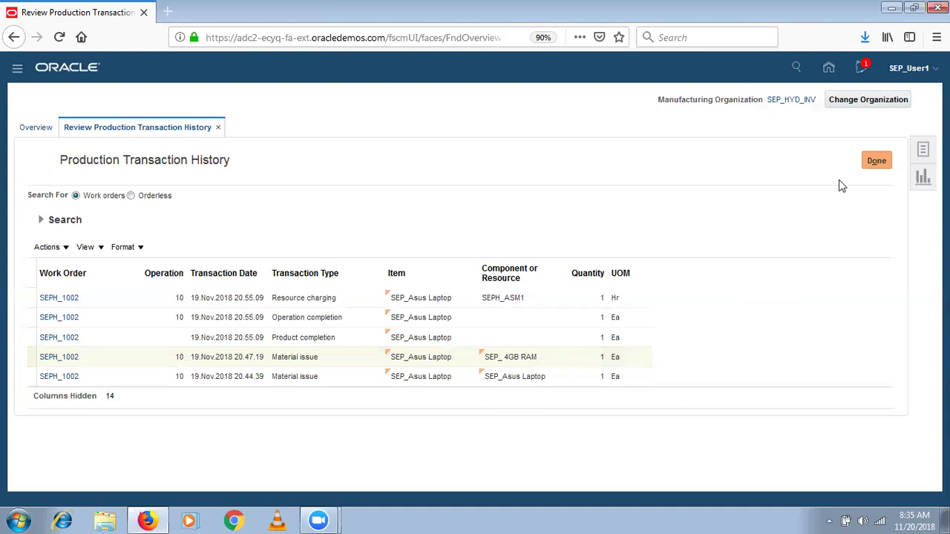
{"action": "left_click", "coordinate": [874, 161]}
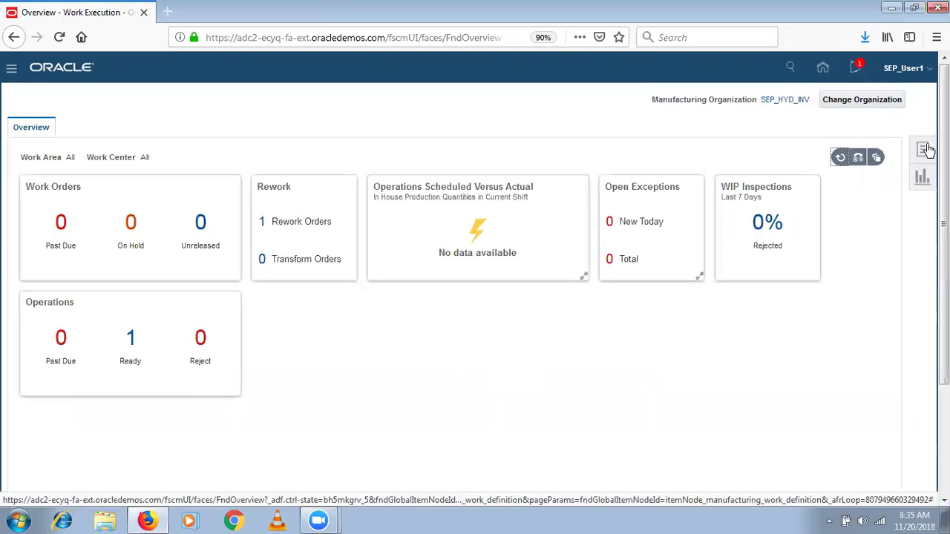
{"action": "left_click", "coordinate": [841, 158]}
{"action": "left_click", "coordinate": [11, 67]}
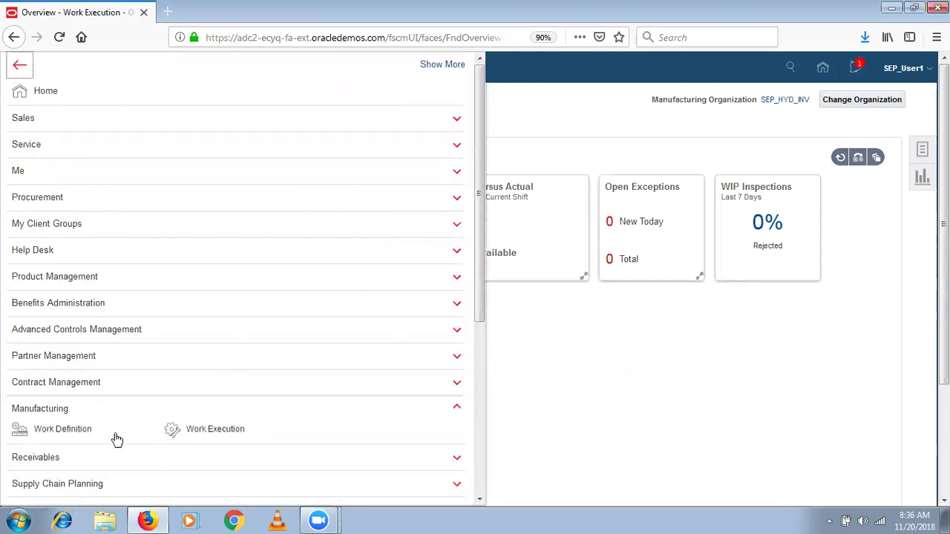
{"action": "left_click", "coordinate": [83, 439]}
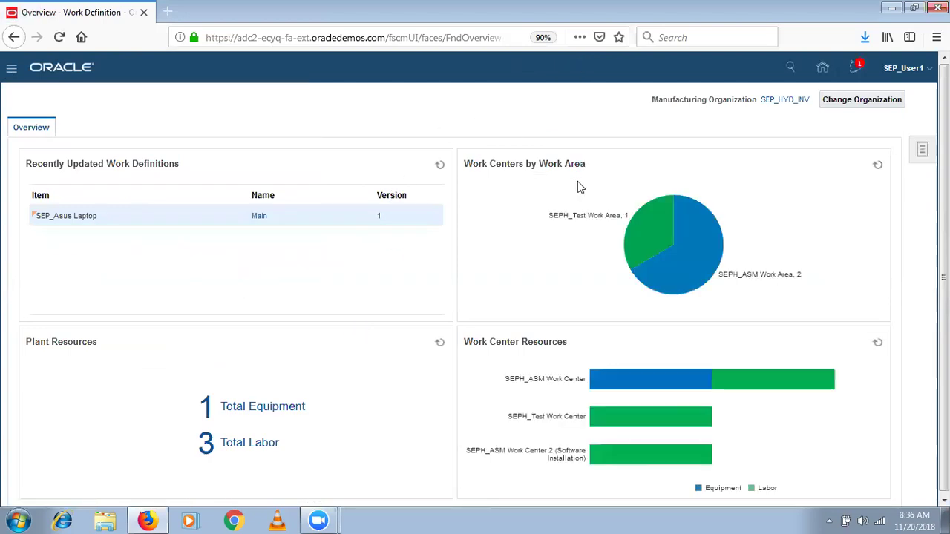
Check the Rework entry in the work definition names, save and close them, and open Manage Work Definitions
{"action": "left_click", "coordinate": [922, 150]}
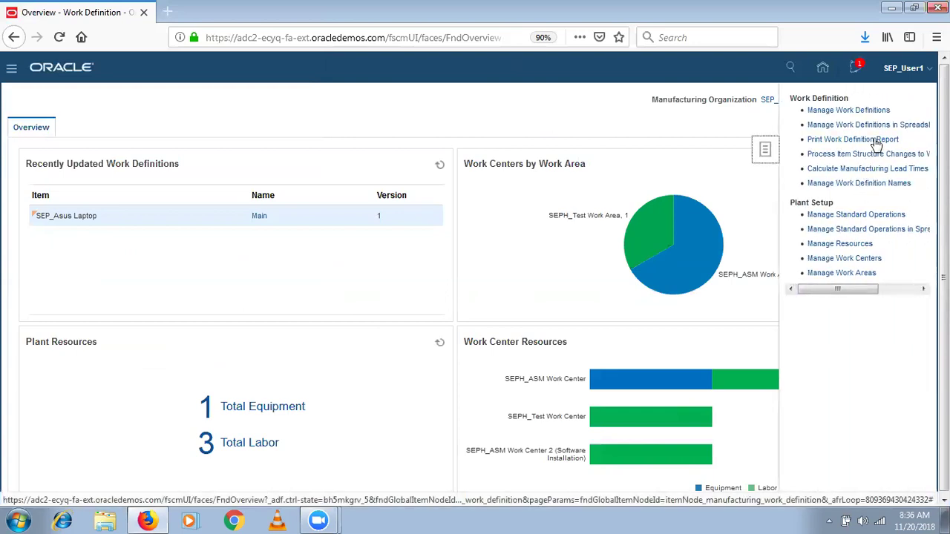
{"action": "left_click", "coordinate": [867, 183]}
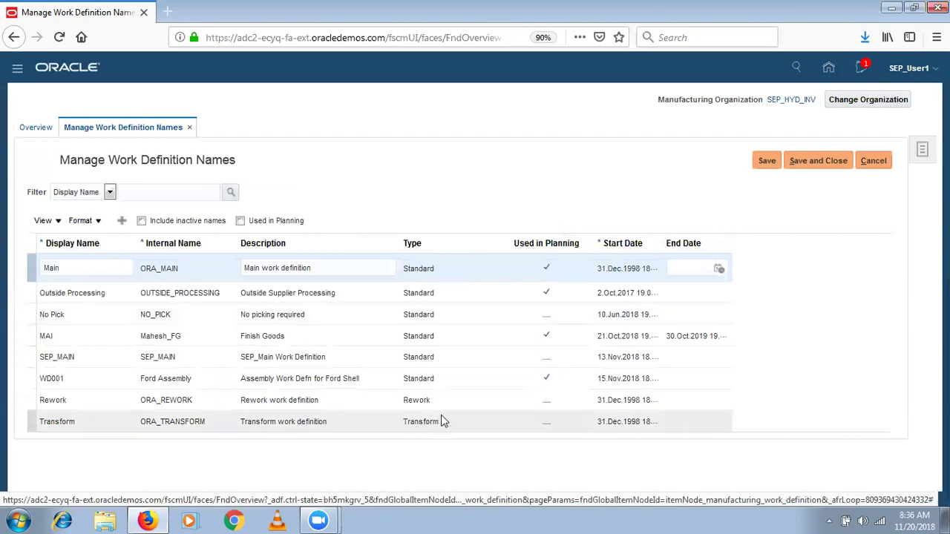
{"action": "left_click", "coordinate": [444, 397]}
{"action": "left_click", "coordinate": [431, 407]}
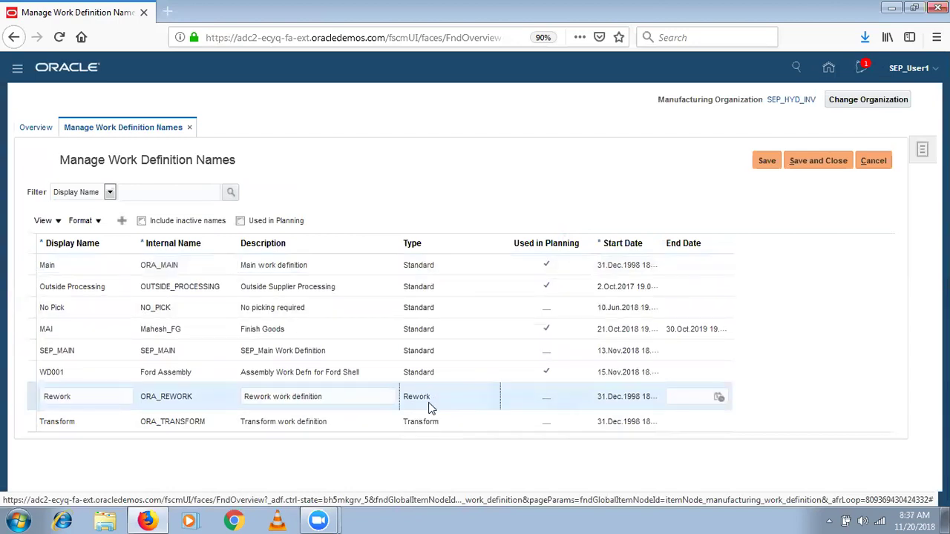
{"action": "left_click", "coordinate": [819, 160]}
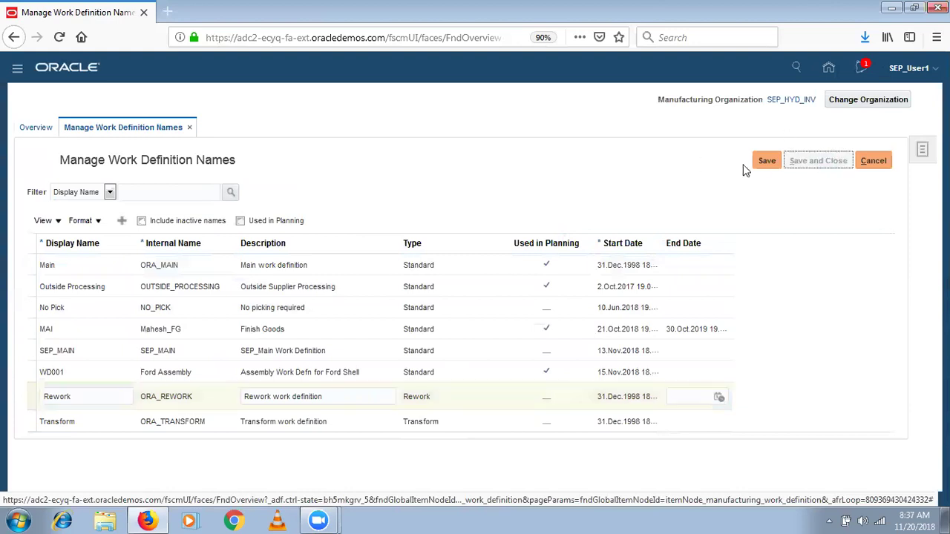
{"action": "left_click", "coordinate": [919, 150]}
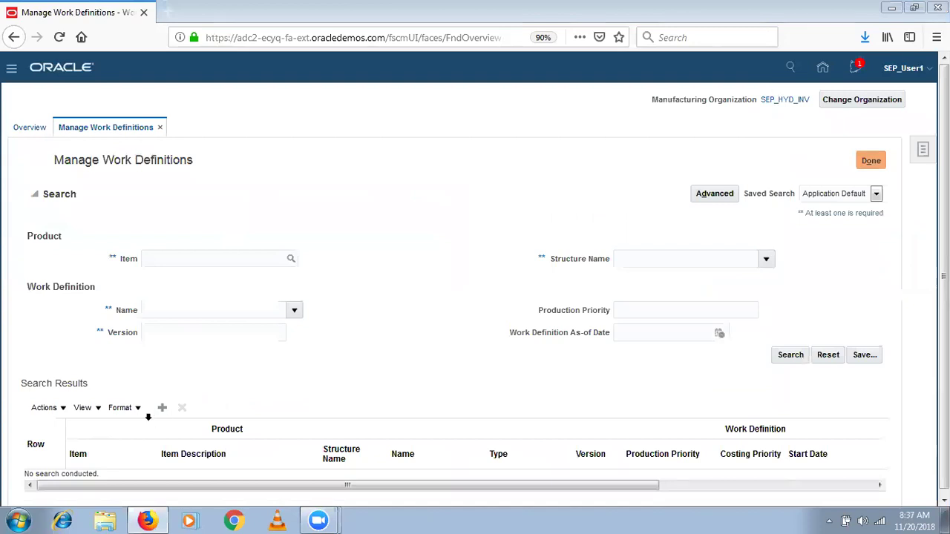
{"action": "left_click", "coordinate": [162, 408]}
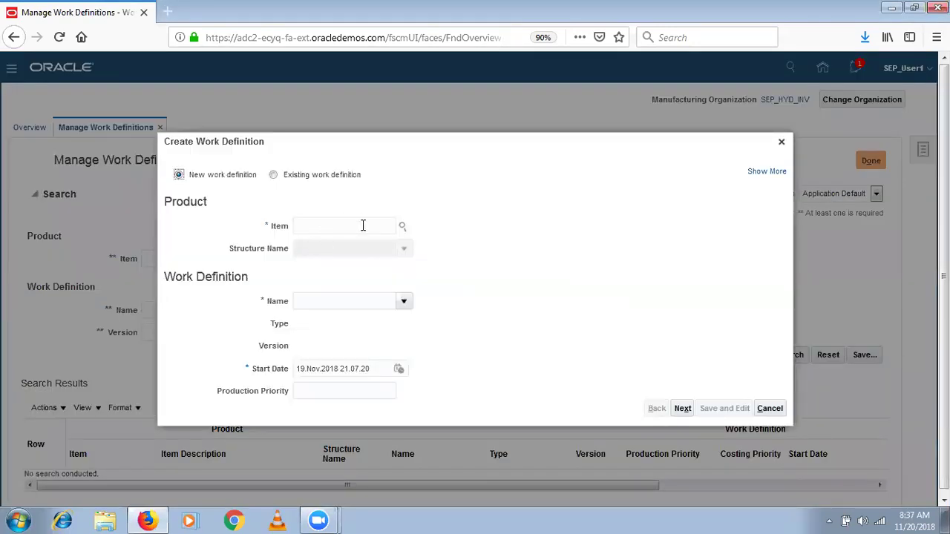
{"action": "left_click", "coordinate": [363, 226]}
{"action": "type", "text": "SEP_As"}
{"action": "key", "text": "Tab"}
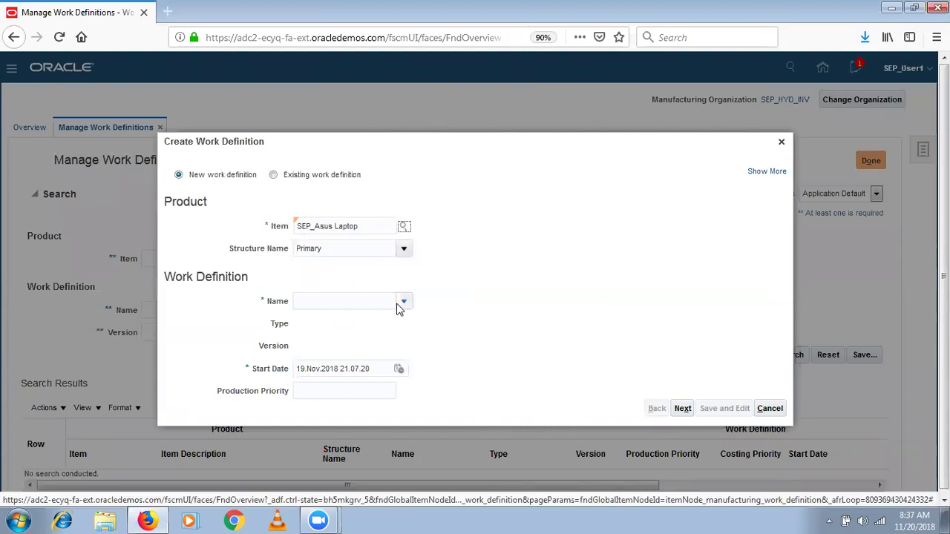
{"action": "left_click", "coordinate": [398, 302]}
{"action": "left_click", "coordinate": [341, 380]}
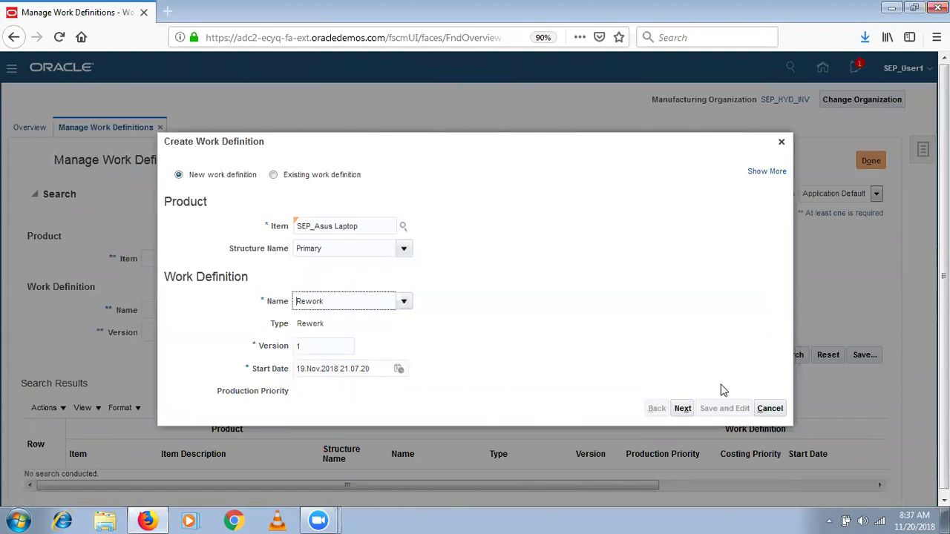
{"action": "left_click", "coordinate": [687, 409]}
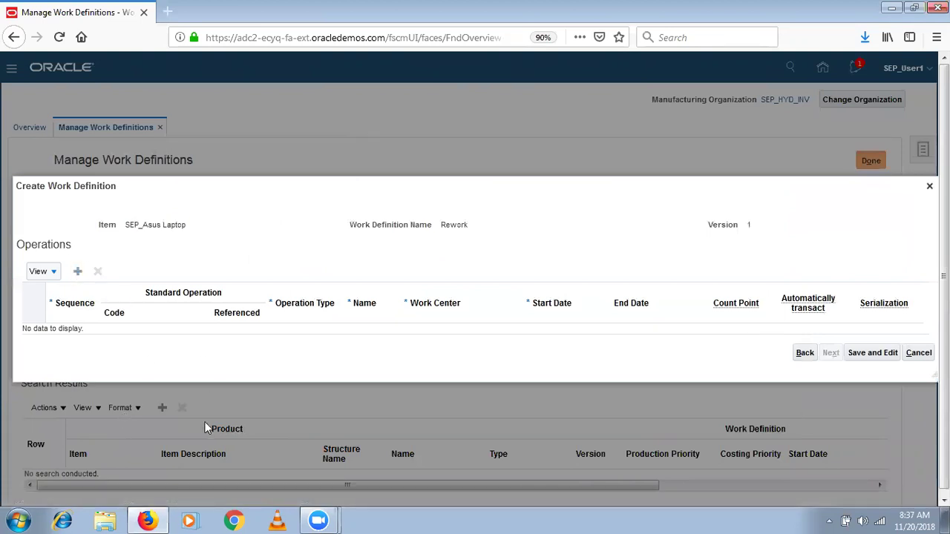
{"action": "left_click", "coordinate": [805, 353]}
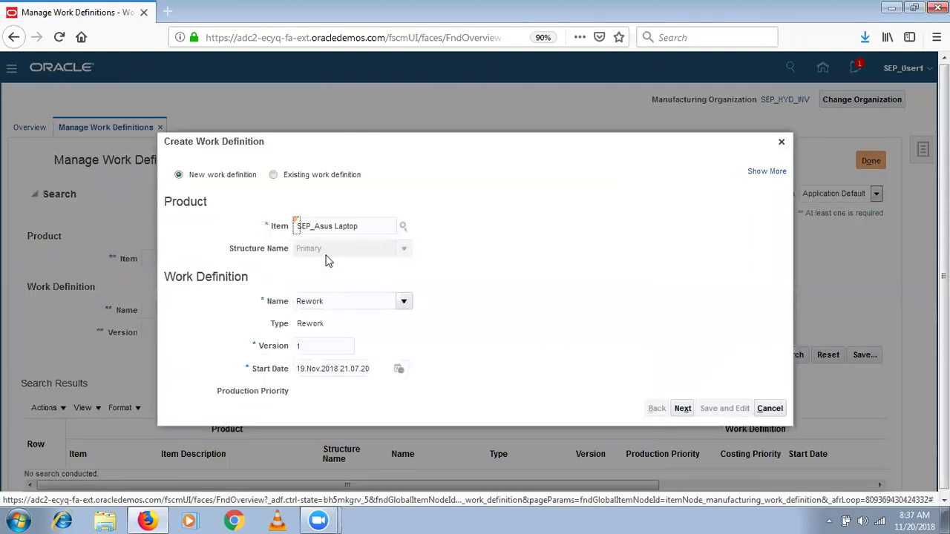
{"action": "left_click", "coordinate": [770, 408]}
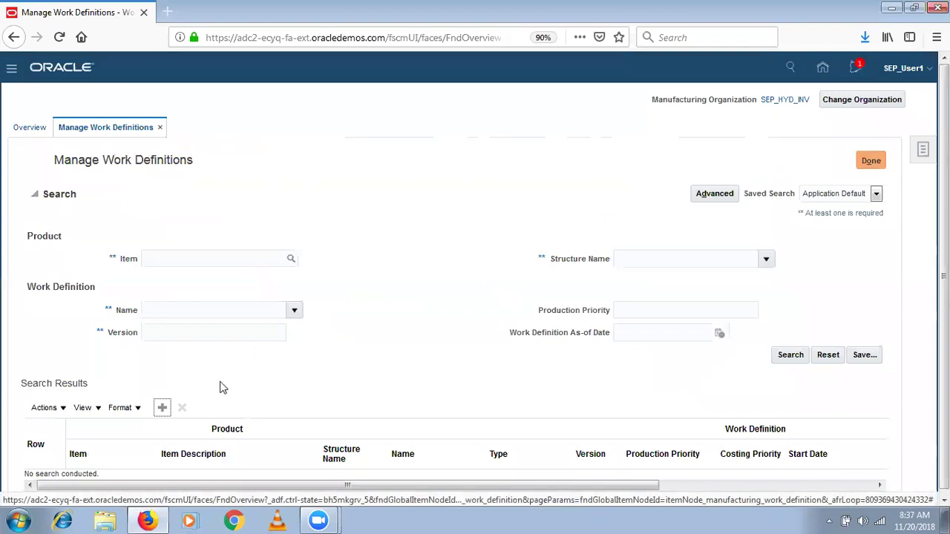
Start a new work definition for SEP_Asus Laptop with a blank structure name, name it Rework and continue to its operations
{"action": "left_click", "coordinate": [162, 408]}
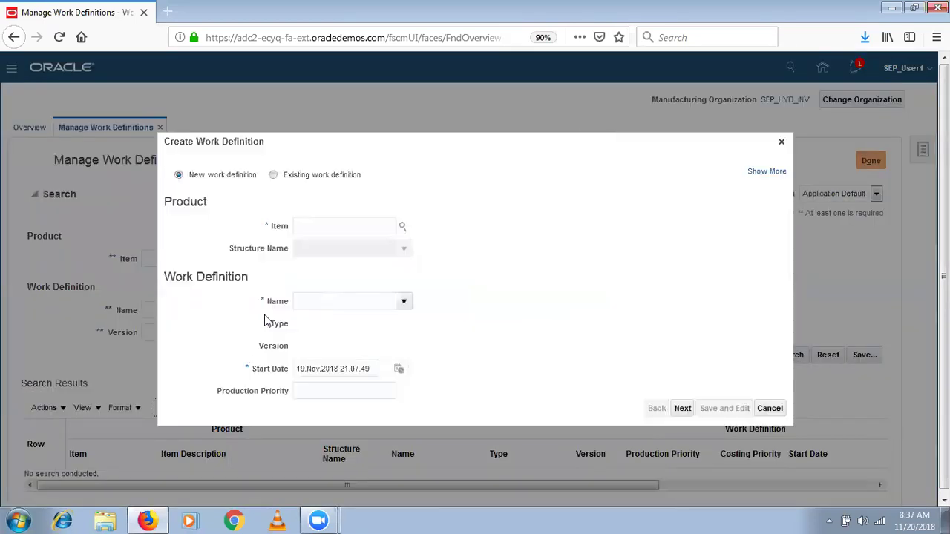
{"action": "left_click", "coordinate": [341, 226]}
{"action": "type", "text": "SEP_As"}
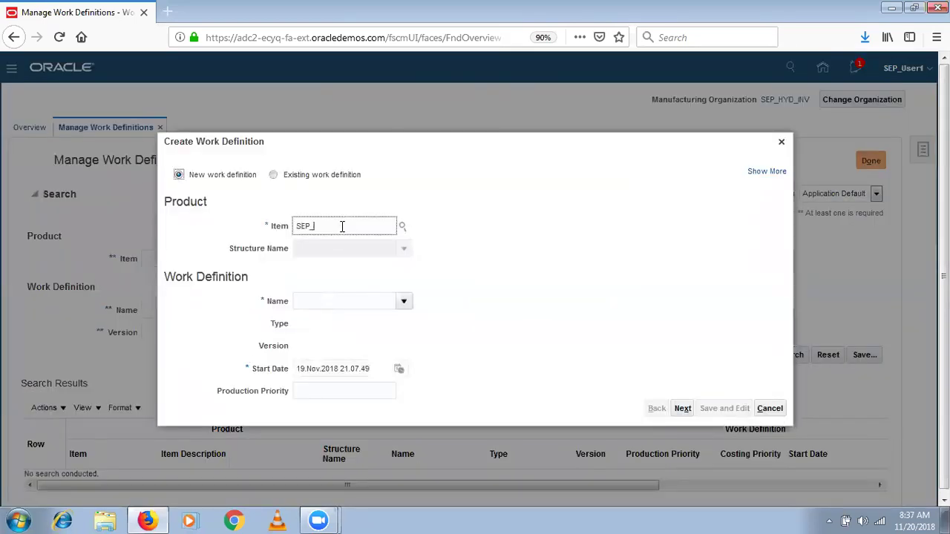
{"action": "key", "text": "Tab"}
{"action": "left_click", "coordinate": [366, 249]}
{"action": "key", "text": "BackSpace"}
{"action": "key", "text": "BackSpace"}
{"action": "key", "text": "BackSpace"}
{"action": "key", "text": "BackSpace"}
{"action": "key", "text": "BackSpace"}
{"action": "key", "text": "BackSpace"}
{"action": "key", "text": "BackSpace"}
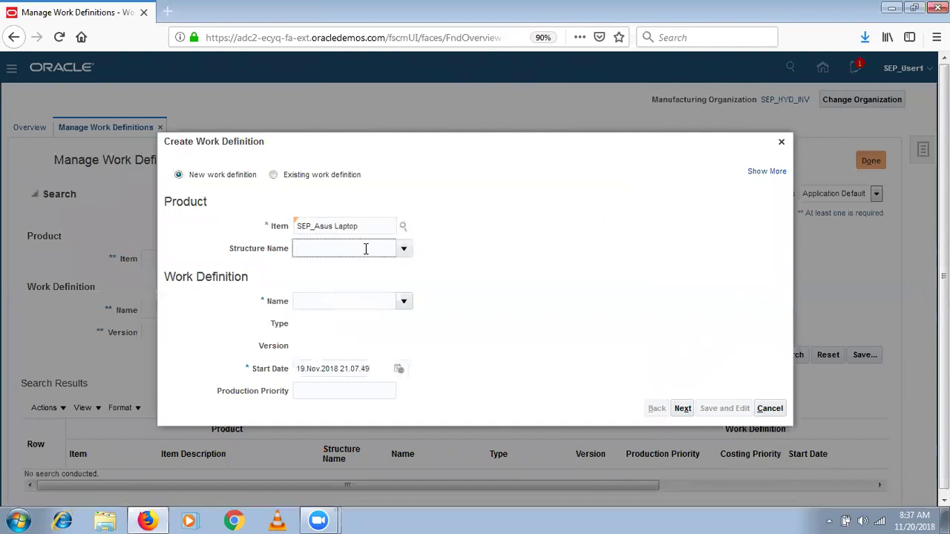
{"action": "left_click", "coordinate": [403, 301]}
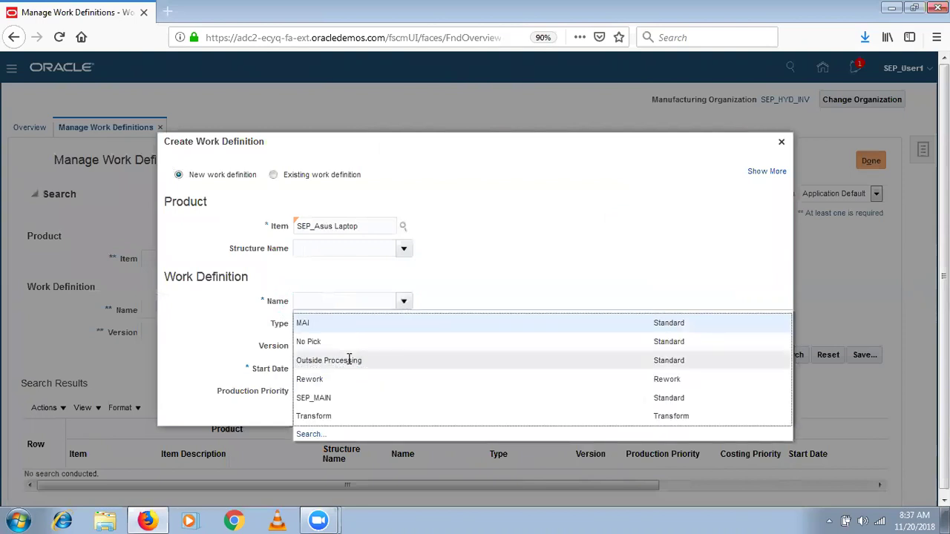
{"action": "left_click", "coordinate": [333, 385]}
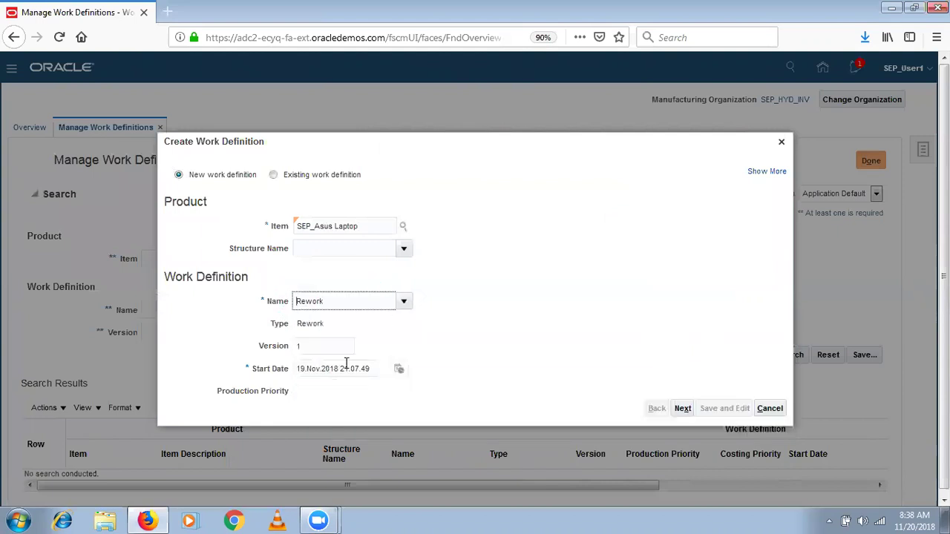
{"action": "left_click", "coordinate": [681, 409]}
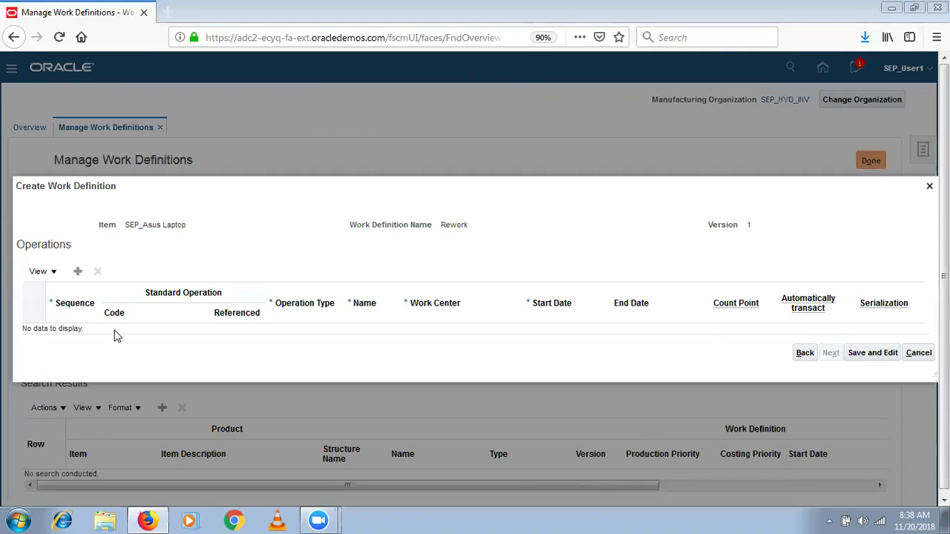
Add SEPH_Rework Operation as sequence 10 and SEPH_TEST_OP as sequence 20, and save the work definition for editing
{"action": "left_click", "coordinate": [78, 271]}
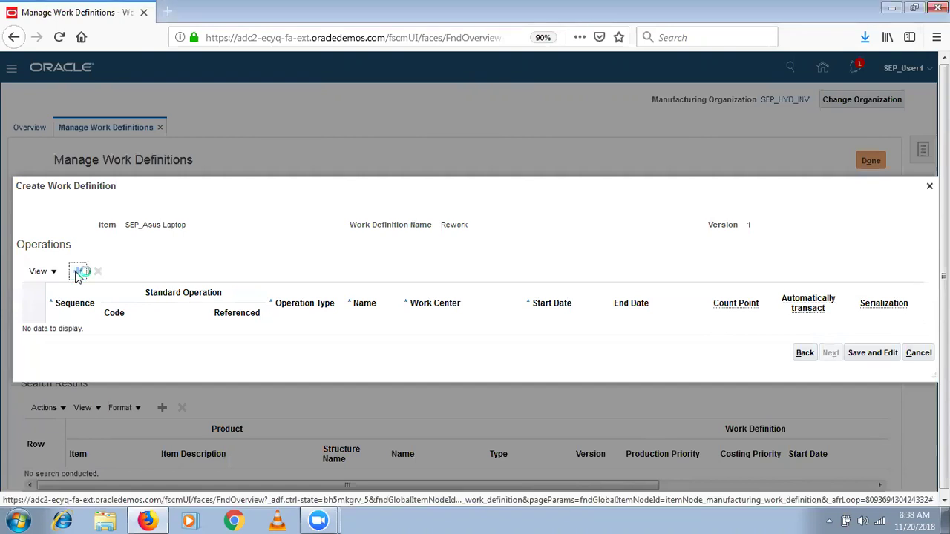
{"action": "left_click", "coordinate": [194, 331]}
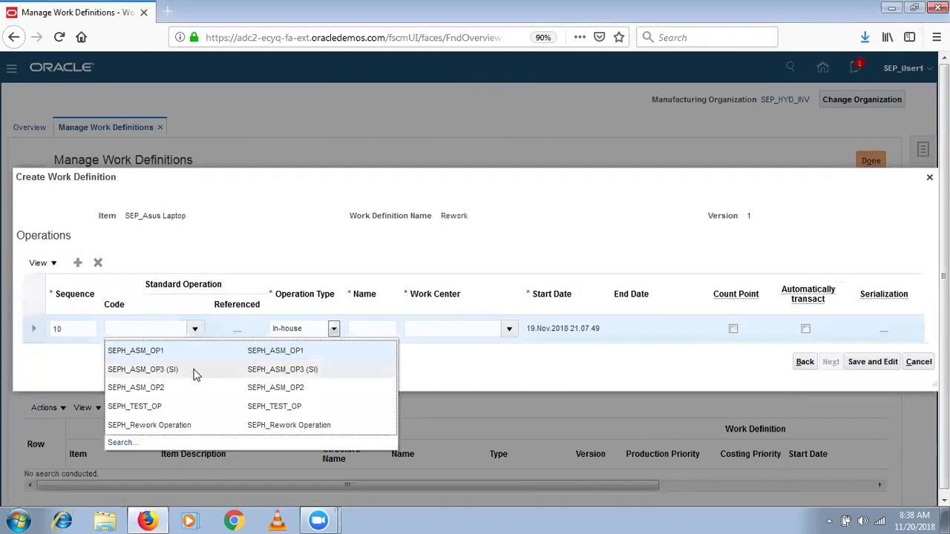
{"action": "left_click", "coordinate": [195, 425]}
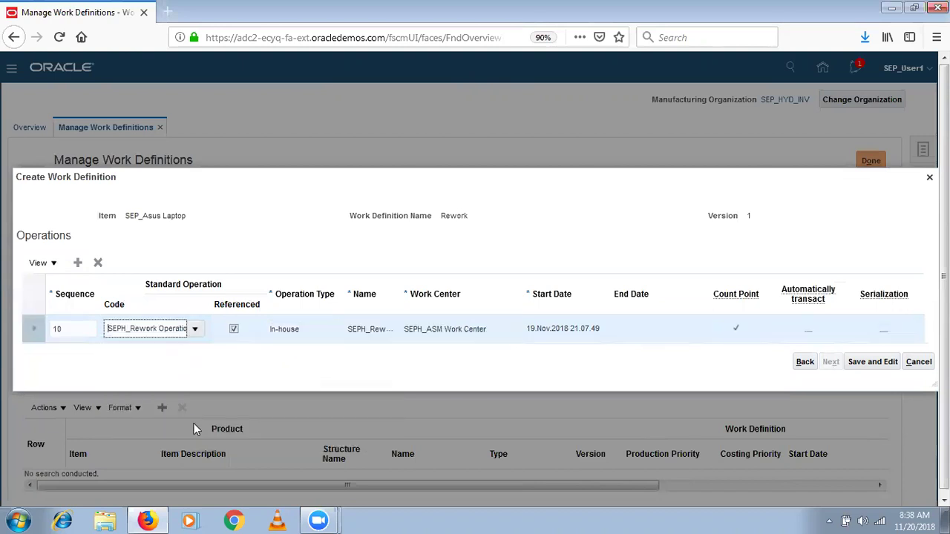
{"action": "left_click", "coordinate": [83, 266]}
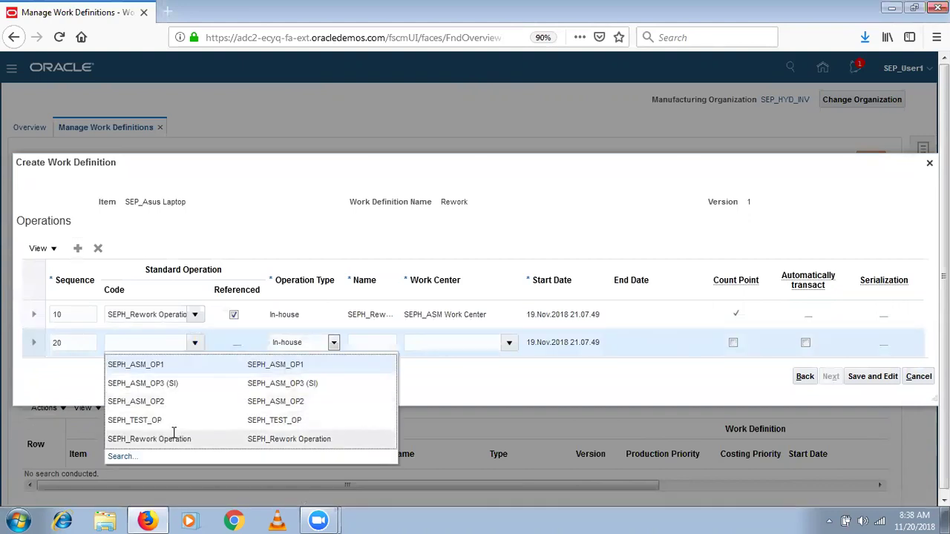
{"action": "left_click", "coordinate": [155, 421]}
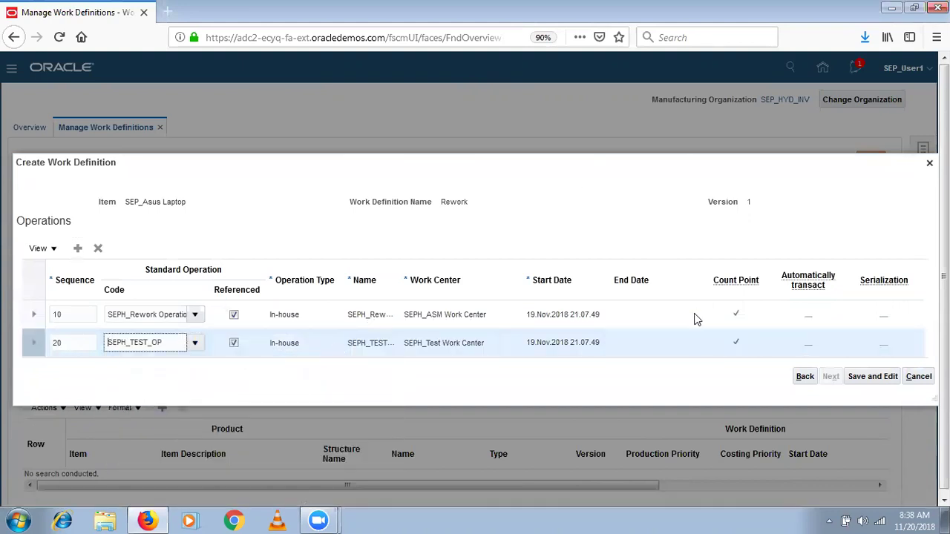
{"action": "left_click", "coordinate": [873, 378]}
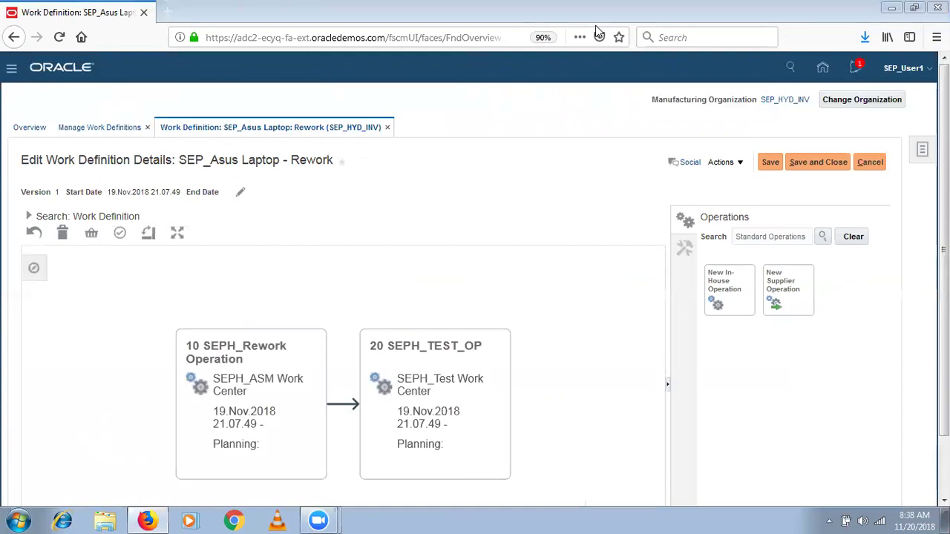
Save and close the Rework work definition of SEP_Asus Laptop, and return to the Work Definition overview
{"action": "left_click", "coordinate": [728, 160]}
{"action": "left_click", "coordinate": [776, 161]}
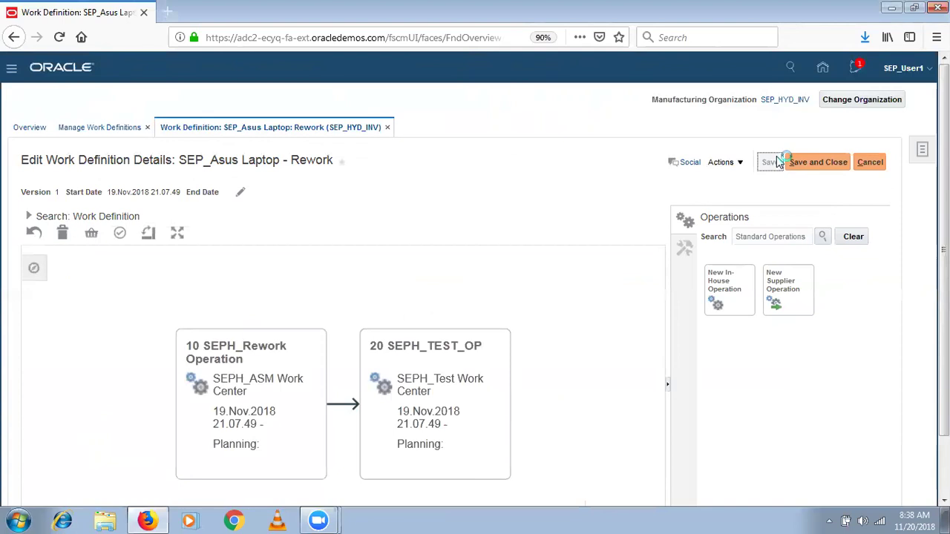
{"action": "left_click", "coordinate": [818, 162]}
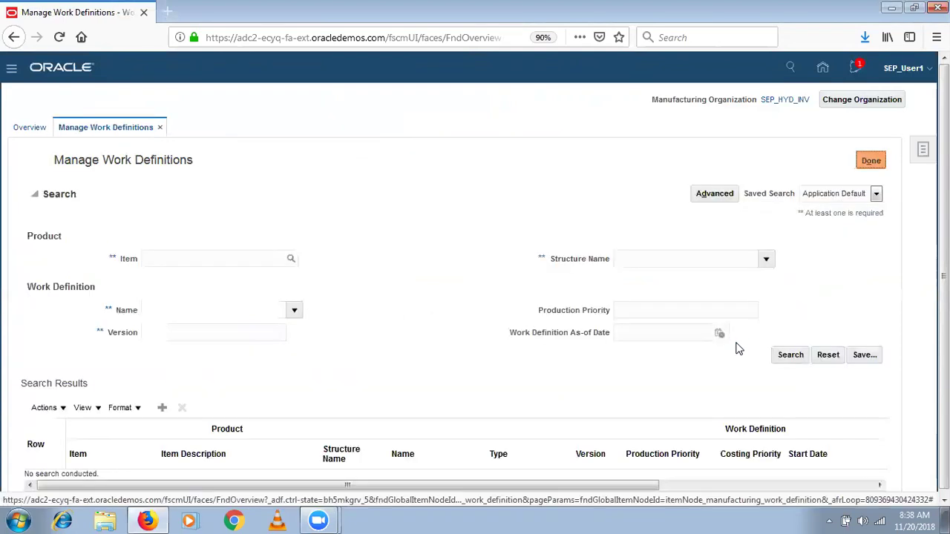
{"action": "left_click", "coordinate": [872, 167]}
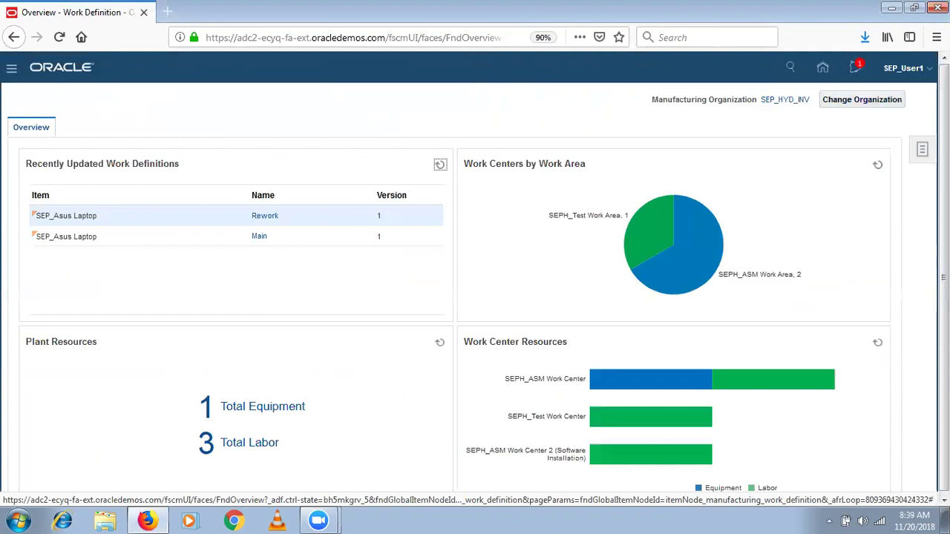
Go to the Work Execution area and open Manage Work Orders
{"action": "left_click", "coordinate": [9, 72]}
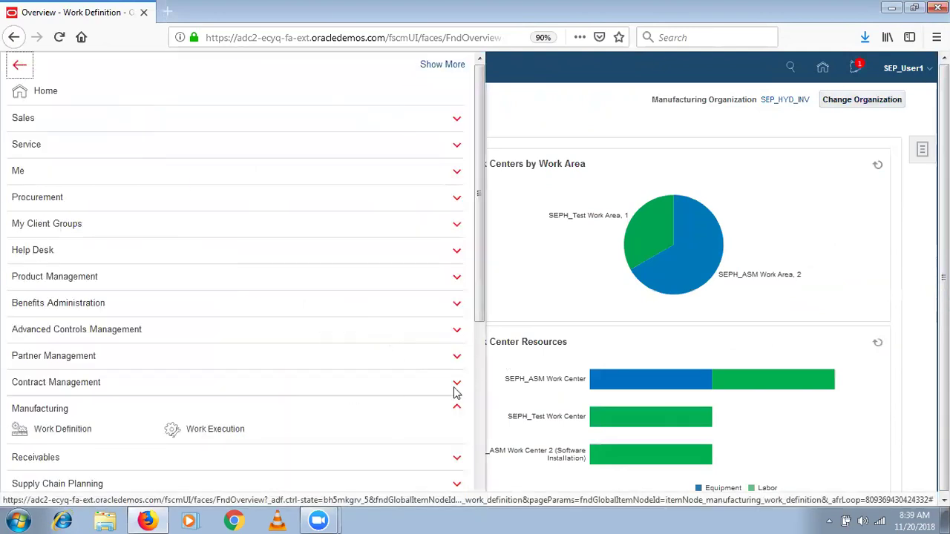
{"action": "left_click", "coordinate": [210, 429]}
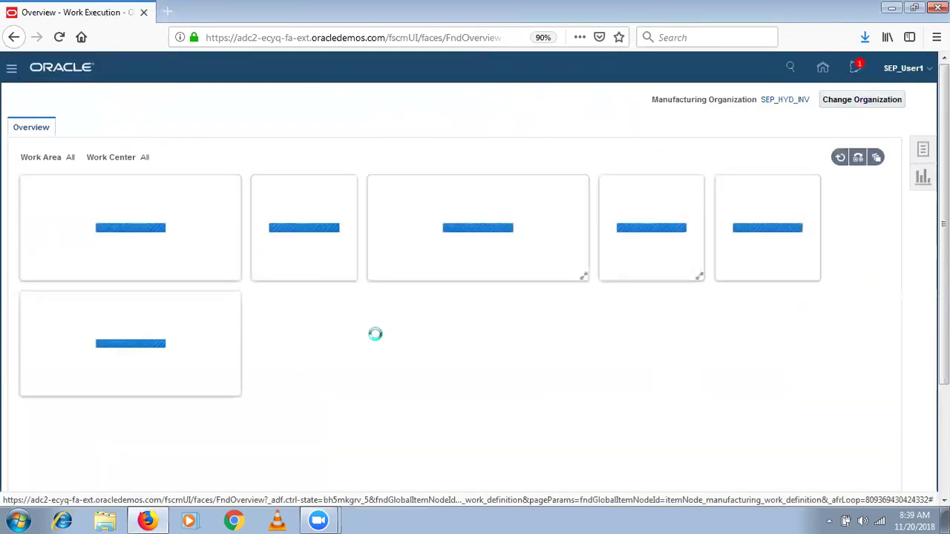
{"action": "left_click", "coordinate": [922, 149]}
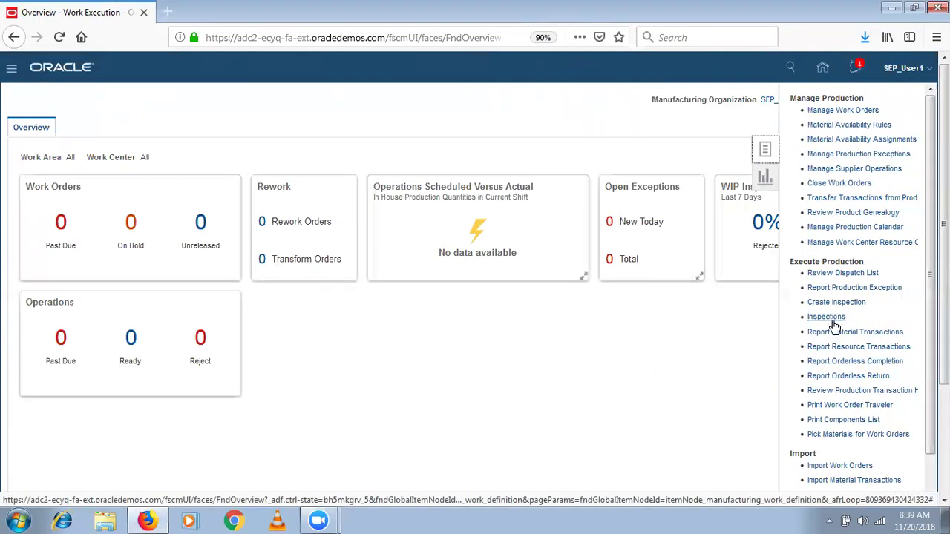
{"action": "left_click", "coordinate": [798, 111]}
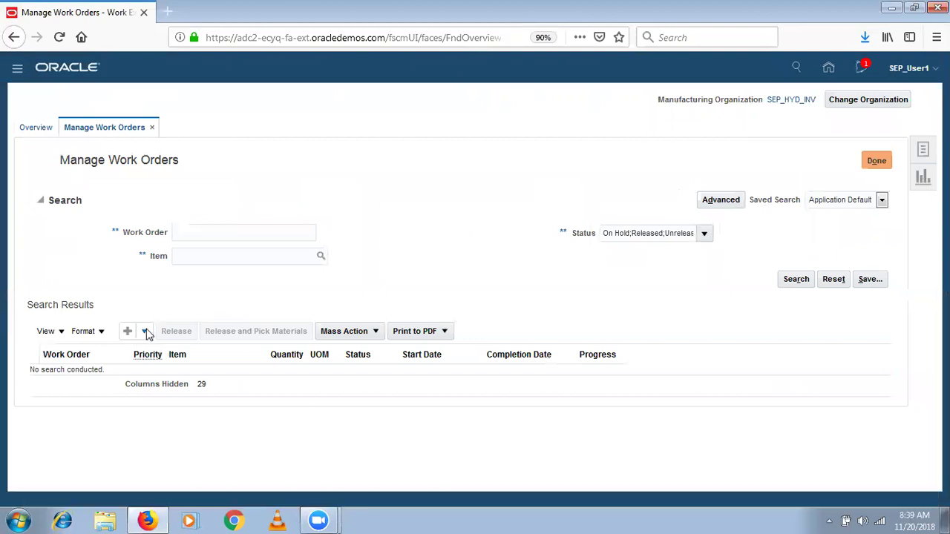
Create a rework work order for SEP_Asus Laptop with current subinventory SEPH_FG and quantity 1, and save it for editing
{"action": "left_click", "coordinate": [146, 331]}
{"action": "left_click", "coordinate": [159, 387]}
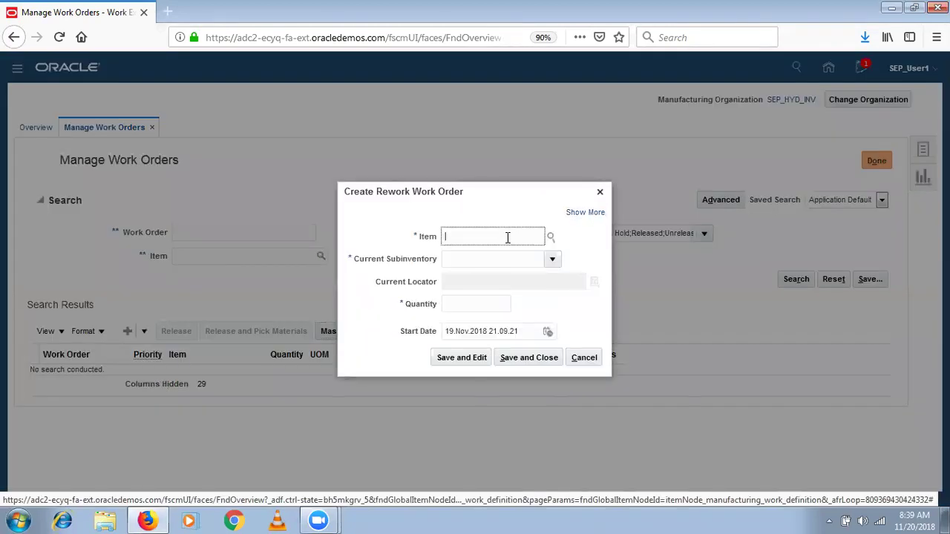
{"action": "type", "text": "SEP_A"}
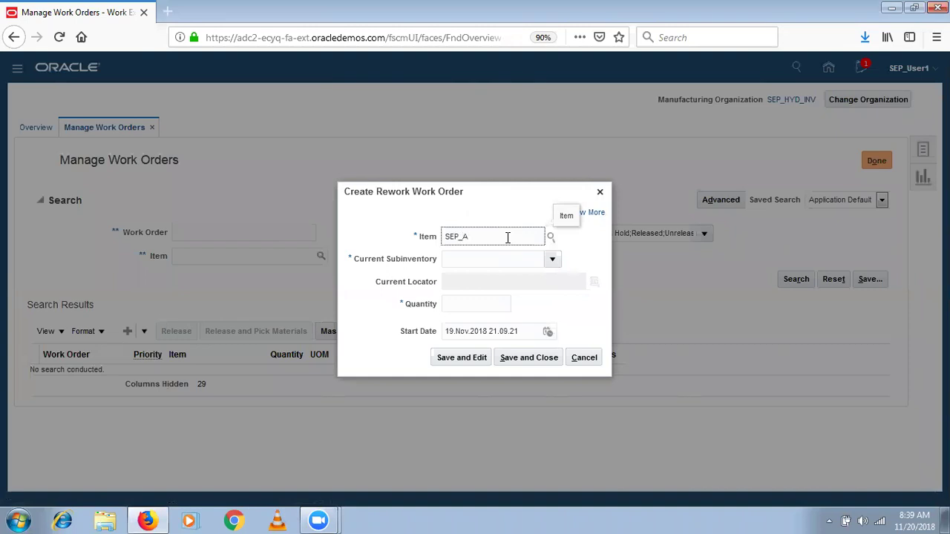
{"action": "key", "text": "Tab"}
{"action": "left_click", "coordinate": [552, 262]}
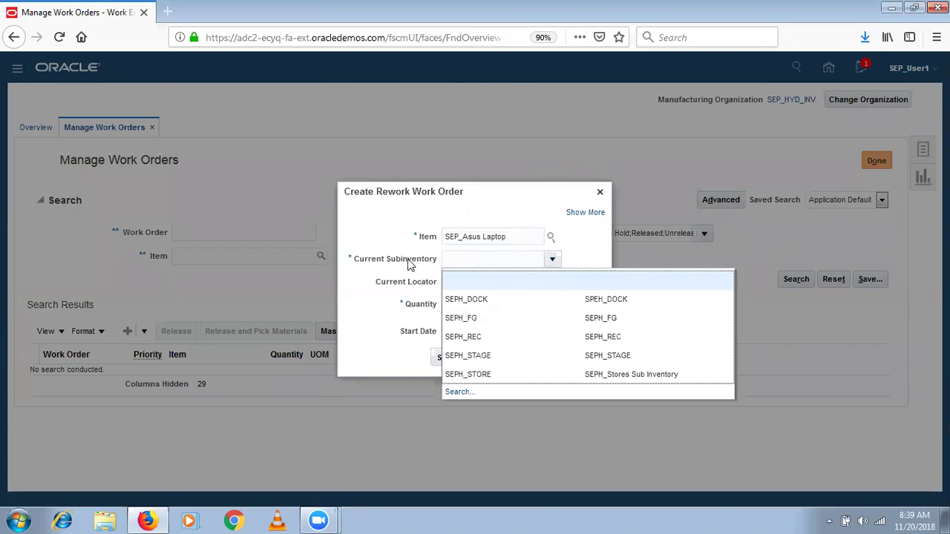
{"action": "left_click", "coordinate": [462, 317]}
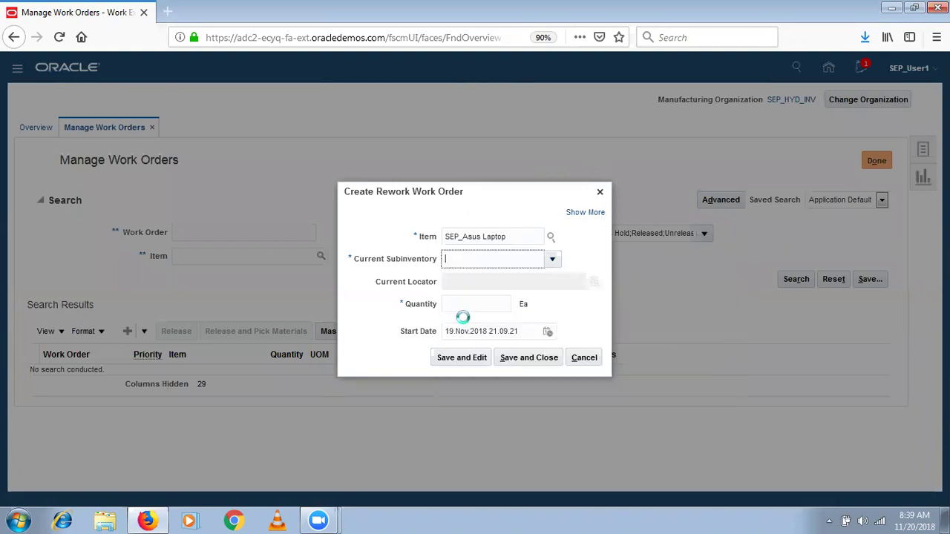
{"action": "left_click", "coordinate": [484, 307]}
{"action": "type", "text": "1"}
{"action": "key", "text": "Tab"}
{"action": "left_click", "coordinate": [461, 358]}
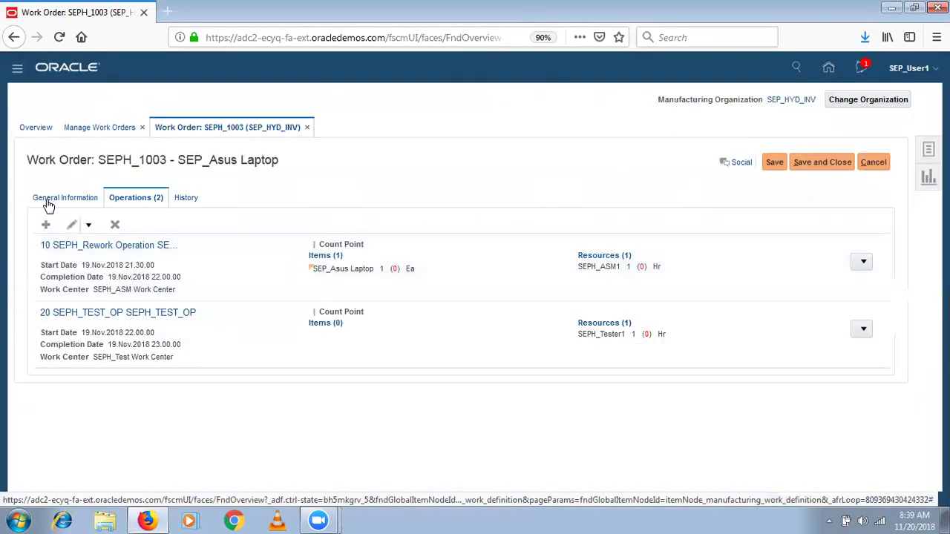
Review the rework work order's general information, including its work definition name, order type and completion details
{"action": "left_click", "coordinate": [47, 201]}
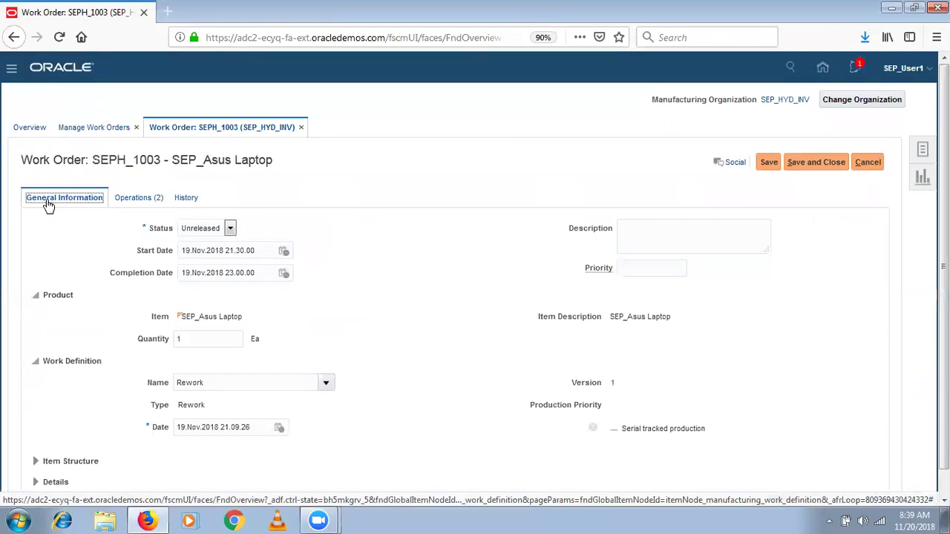
{"action": "left_click", "coordinate": [212, 382]}
{"action": "left_click_drag", "start_coordinate": [274, 161], "coordinate": [169, 160]}
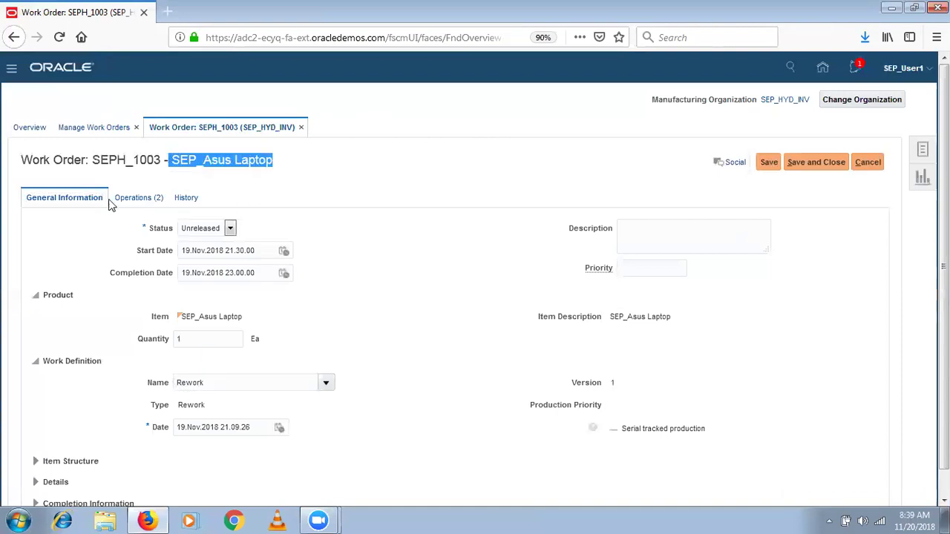
{"action": "left_click", "coordinate": [35, 484]}
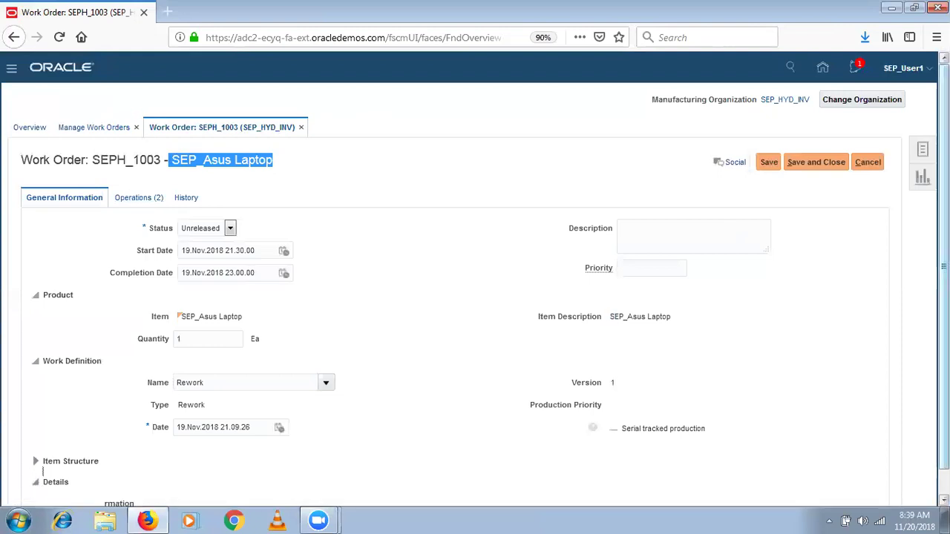
{"action": "scroll", "coordinate": [519, 297], "scroll_direction": "down", "scroll_amount": 2}
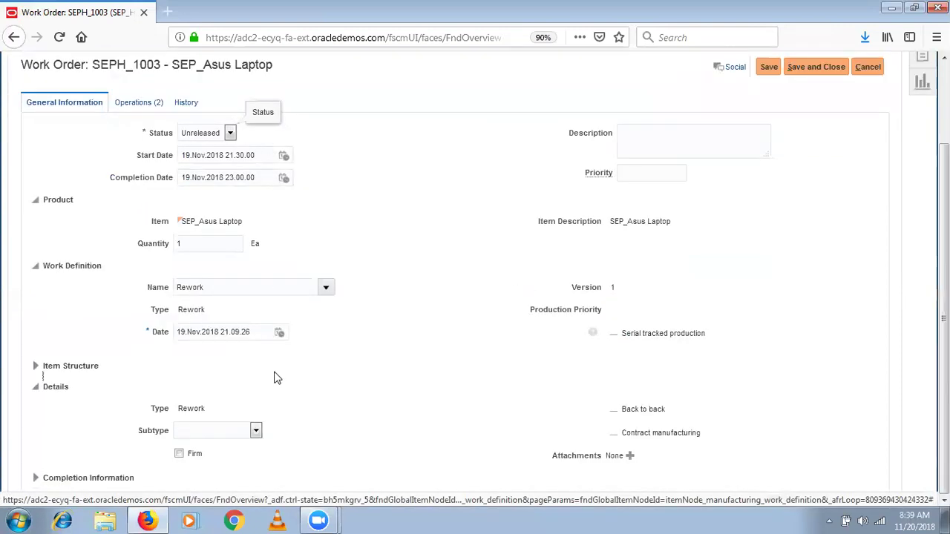
{"action": "left_click_drag", "start_coordinate": [208, 419], "coordinate": [148, 409]}
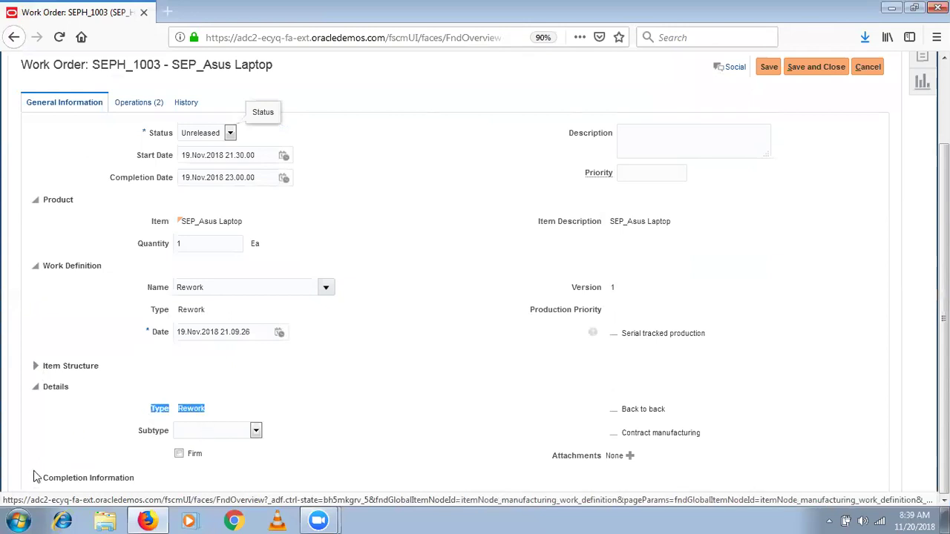
{"action": "left_click", "coordinate": [35, 479]}
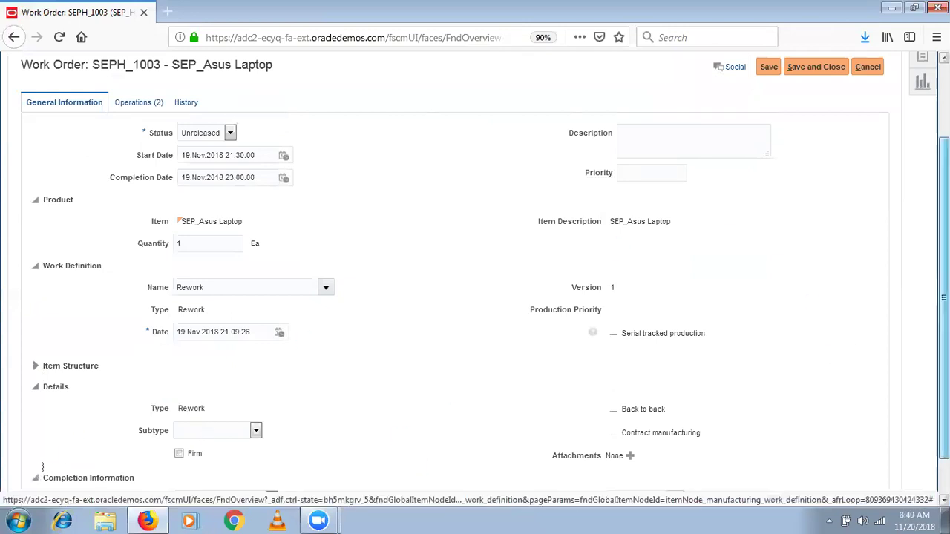
{"action": "scroll", "coordinate": [668, 356], "scroll_direction": "down", "scroll_amount": 1}
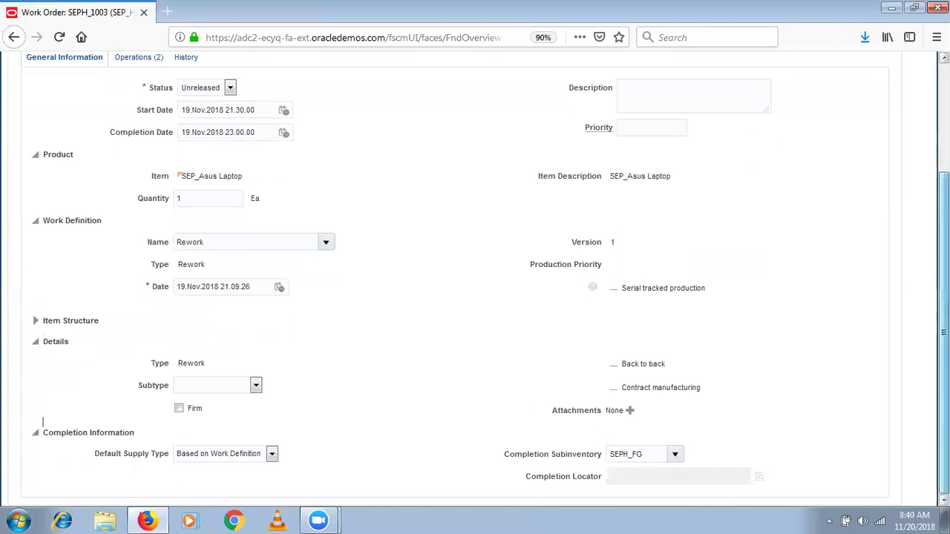
{"action": "scroll", "coordinate": [705, 149], "scroll_direction": "up", "scroll_amount": 3}
Examine the work order's operations and check the supply type and supply subinventory of the item in the SEPH_Rework Operation
{"action": "left_click", "coordinate": [149, 198]}
{"action": "left_click", "coordinate": [243, 320]}
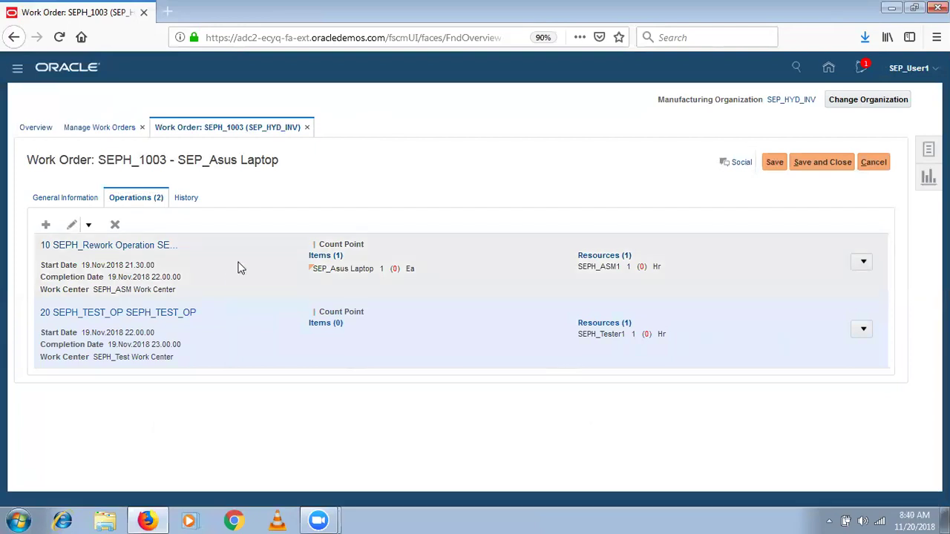
{"action": "left_click", "coordinate": [239, 268]}
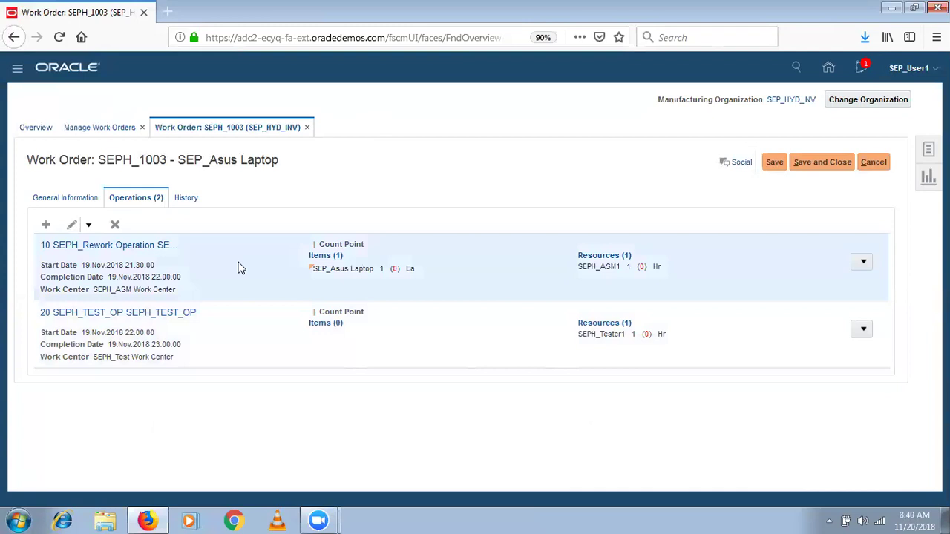
{"action": "left_click", "coordinate": [328, 258]}
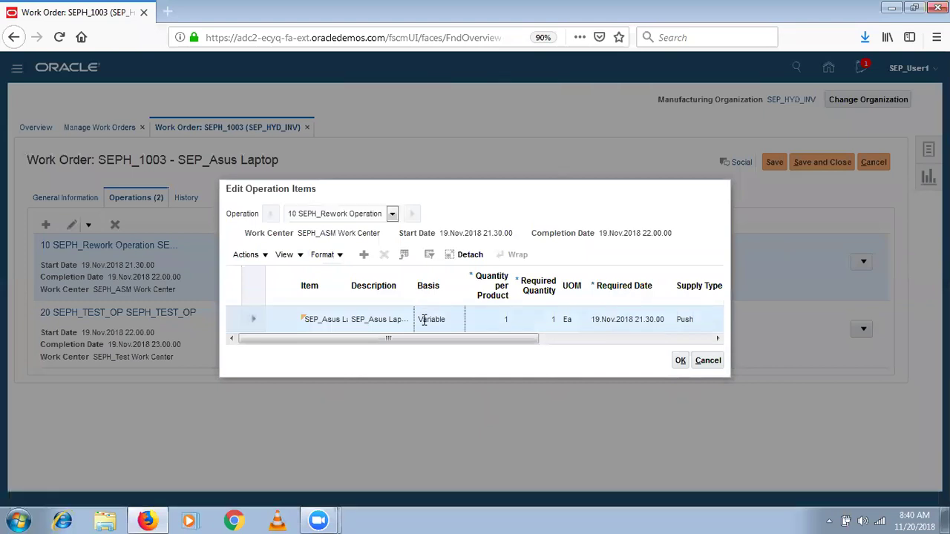
{"action": "left_click", "coordinate": [346, 319]}
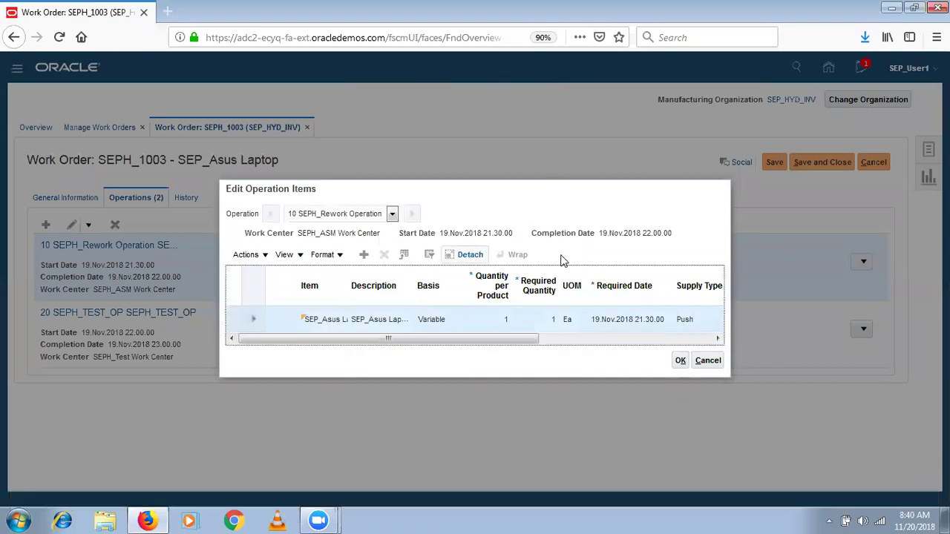
{"action": "left_click", "coordinate": [659, 341]}
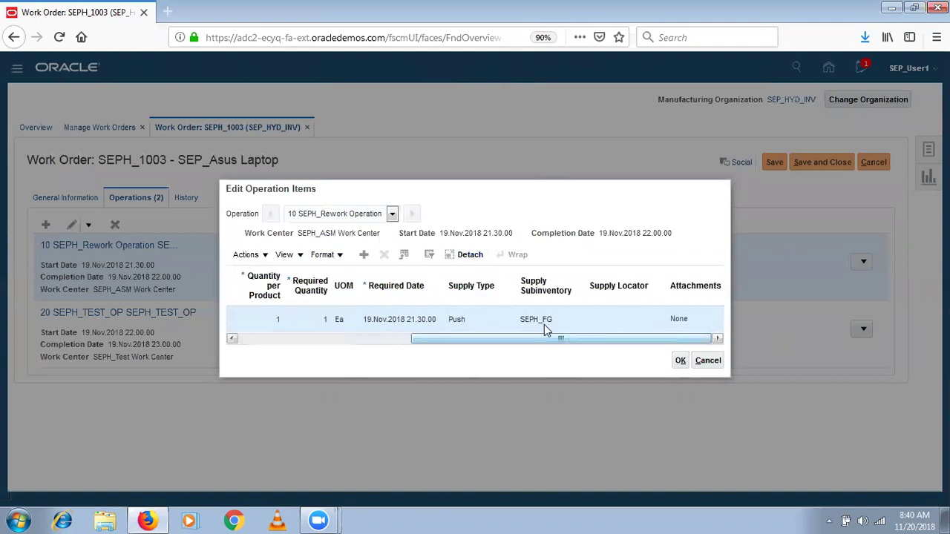
{"action": "left_click", "coordinate": [479, 288]}
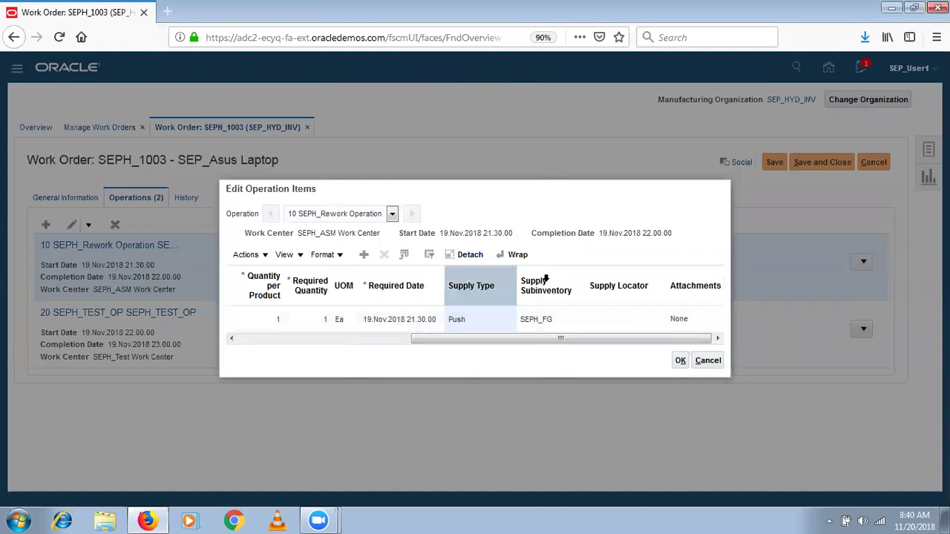
{"action": "left_click", "coordinate": [546, 285]}
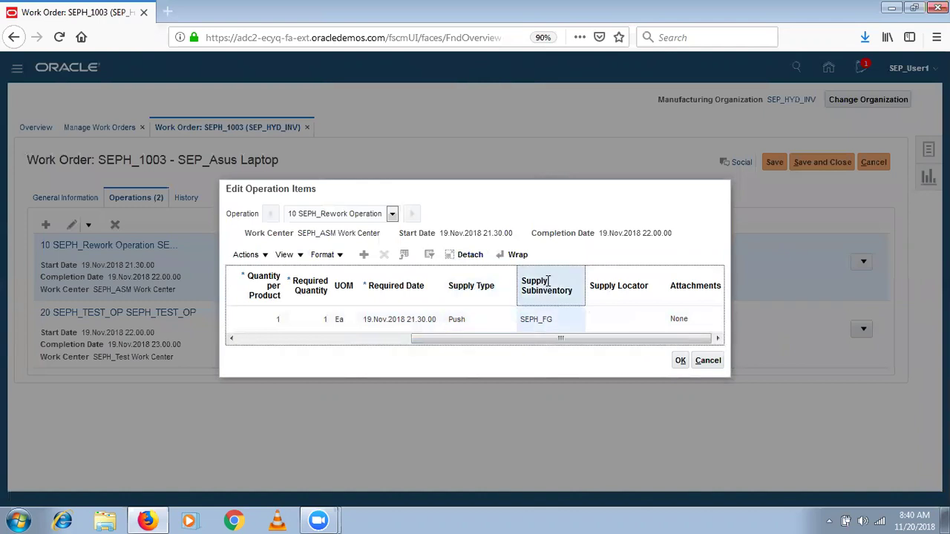
{"action": "left_click", "coordinate": [478, 288]}
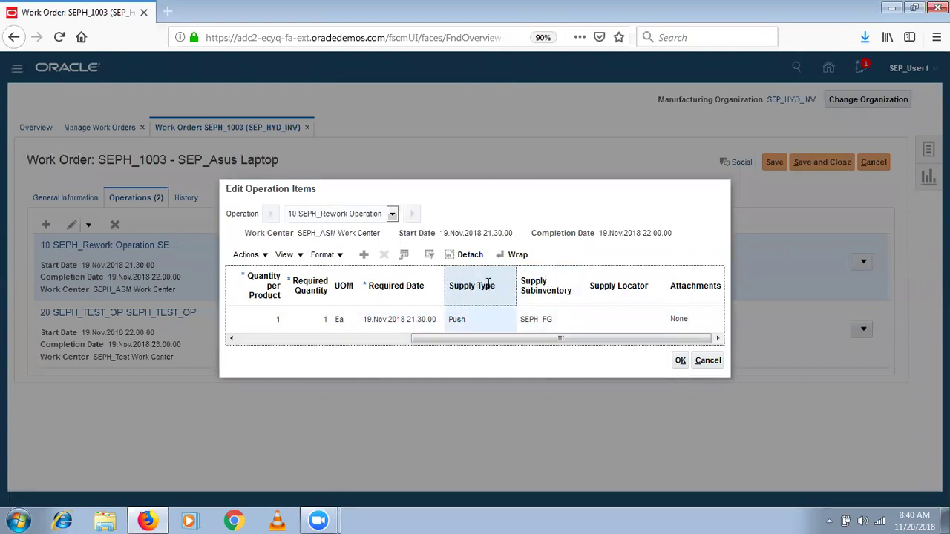
{"action": "left_click", "coordinate": [678, 361]}
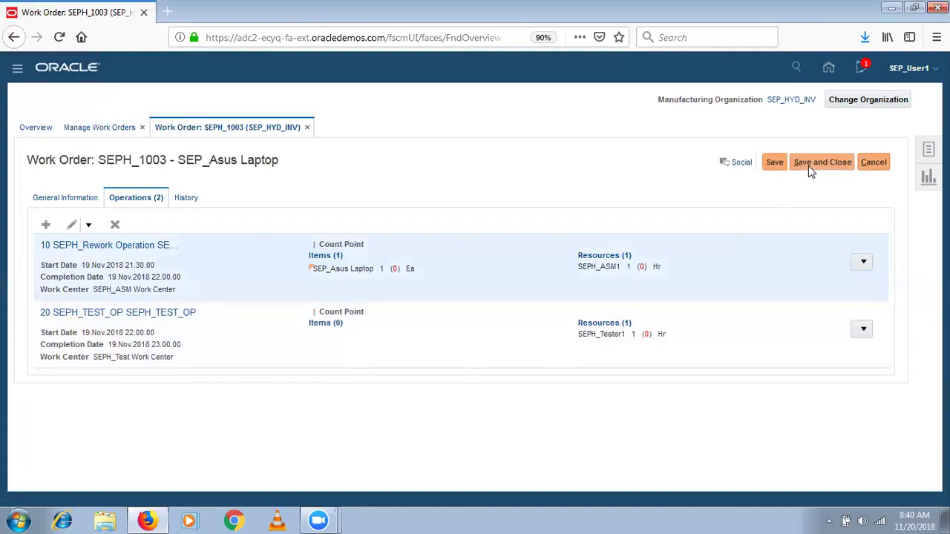
Save and close the rework work order, release it from the work order list, and finish managing work orders
{"action": "left_click", "coordinate": [809, 167]}
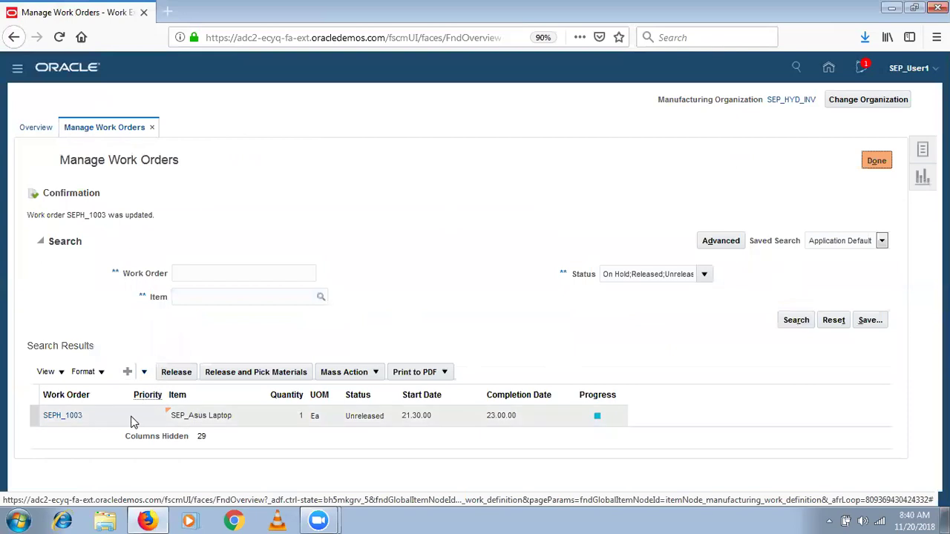
{"action": "left_click", "coordinate": [132, 419]}
{"action": "left_click", "coordinate": [182, 332]}
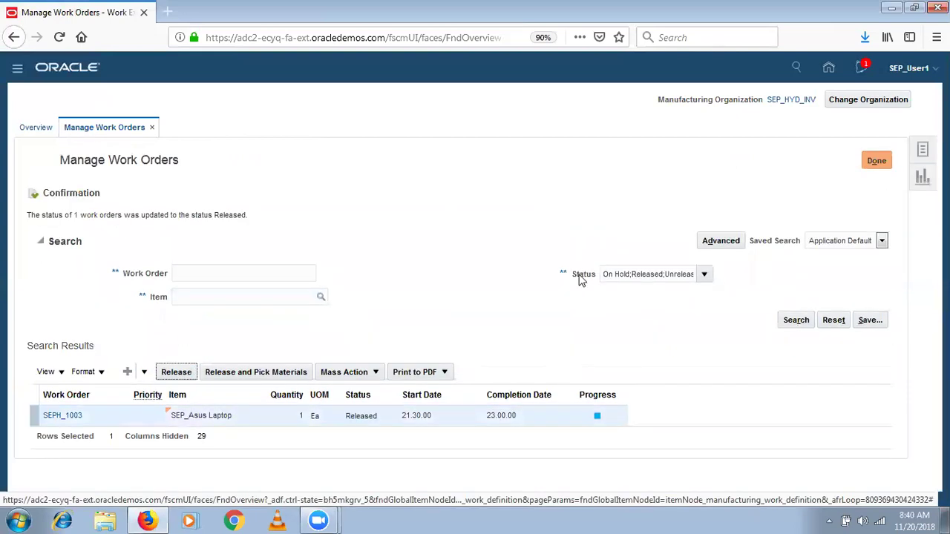
{"action": "left_click", "coordinate": [874, 161]}
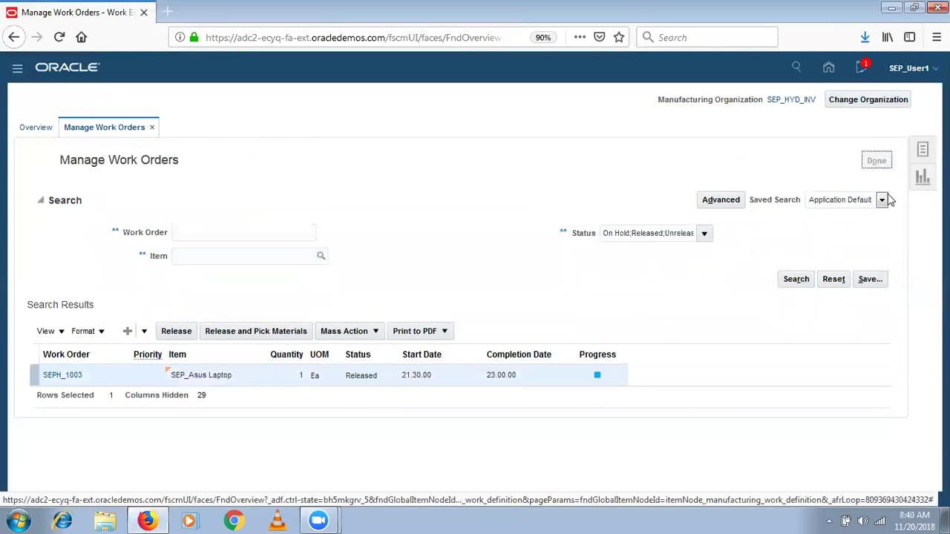
Open the dispatch list and start reporting material transactions for operation 10 of the rework work order
{"action": "left_click", "coordinate": [923, 150]}
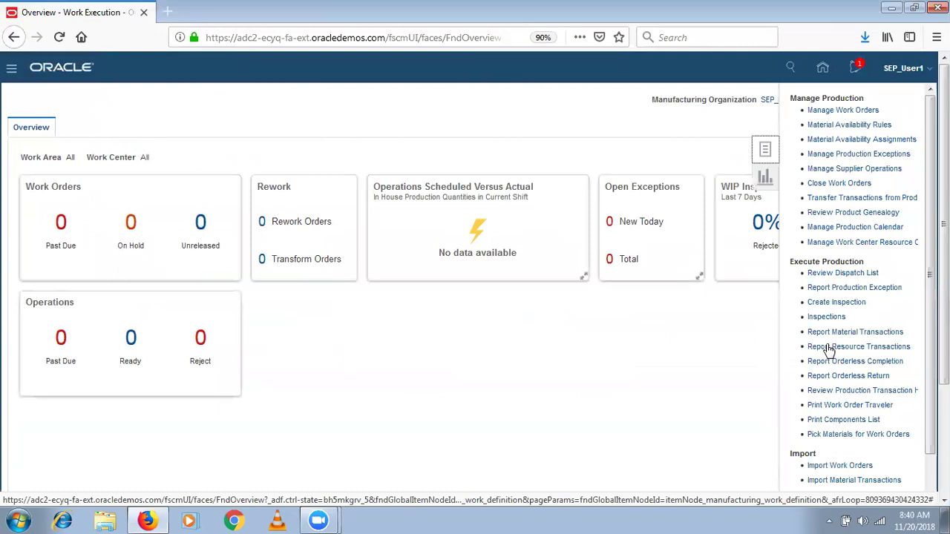
{"action": "left_click", "coordinate": [850, 275]}
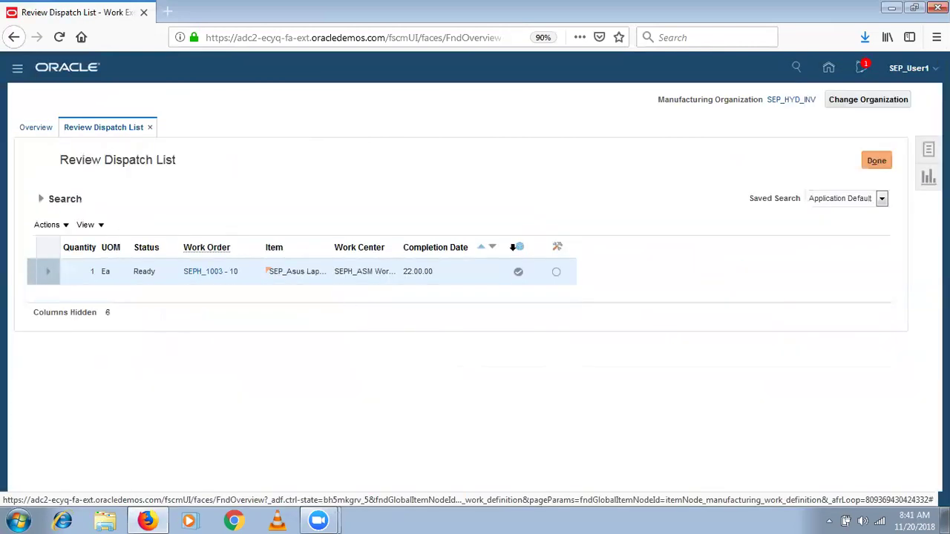
{"action": "left_click", "coordinate": [518, 273]}
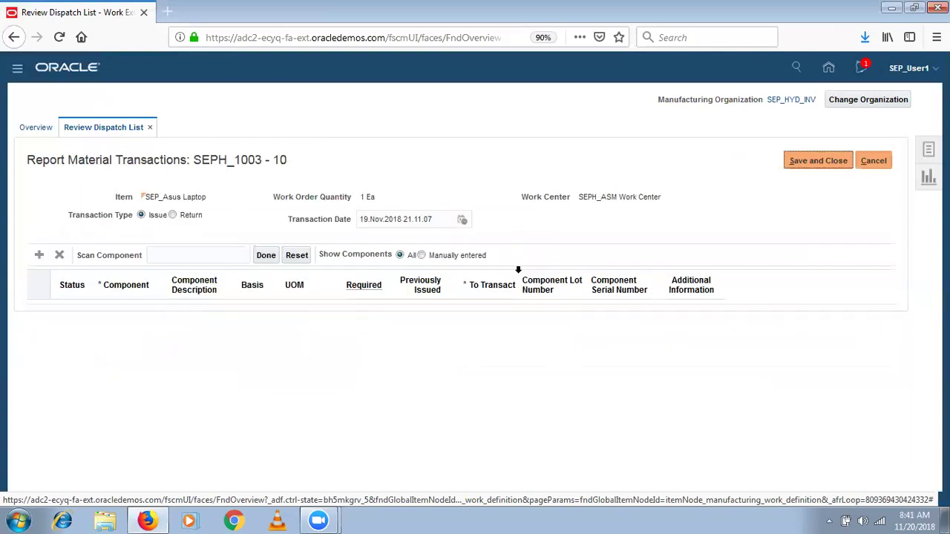
Add a component line for SEP_1TB Hard Disk, finding the item with a search for SEP%
{"action": "left_click", "coordinate": [37, 255]}
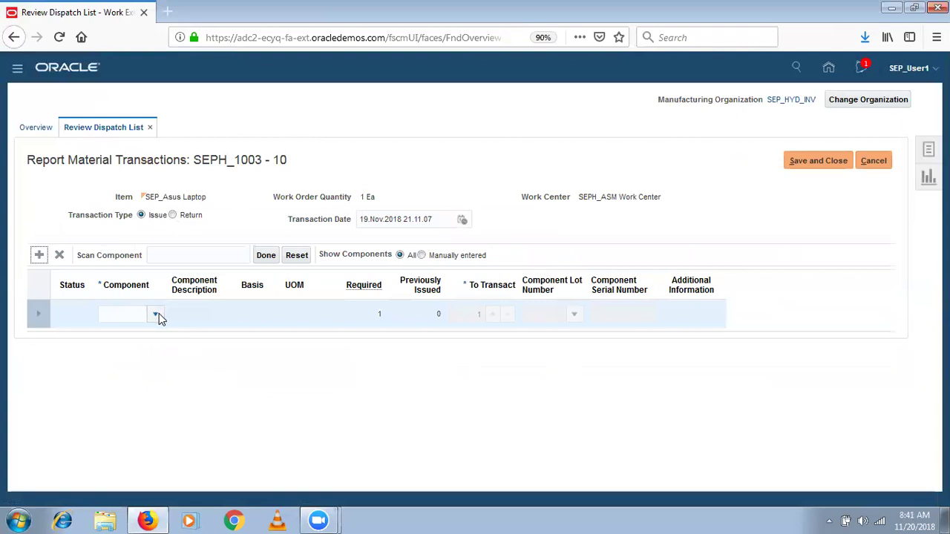
{"action": "left_click", "coordinate": [156, 314]}
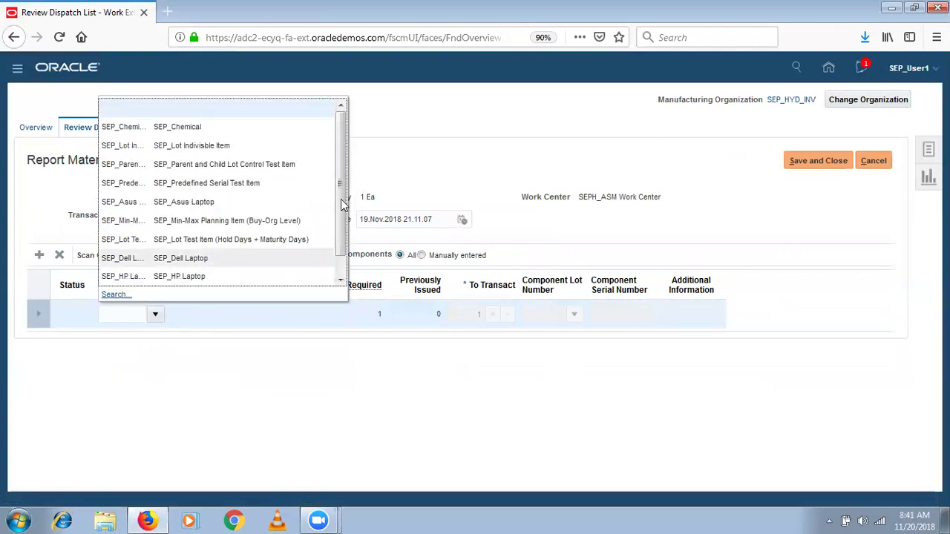
{"action": "left_click", "coordinate": [341, 278]}
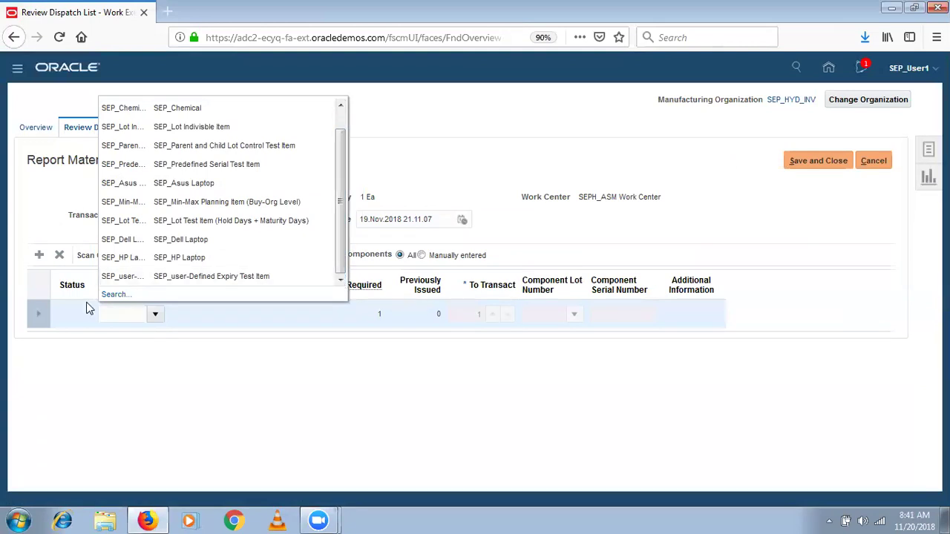
{"action": "left_click", "coordinate": [113, 295]}
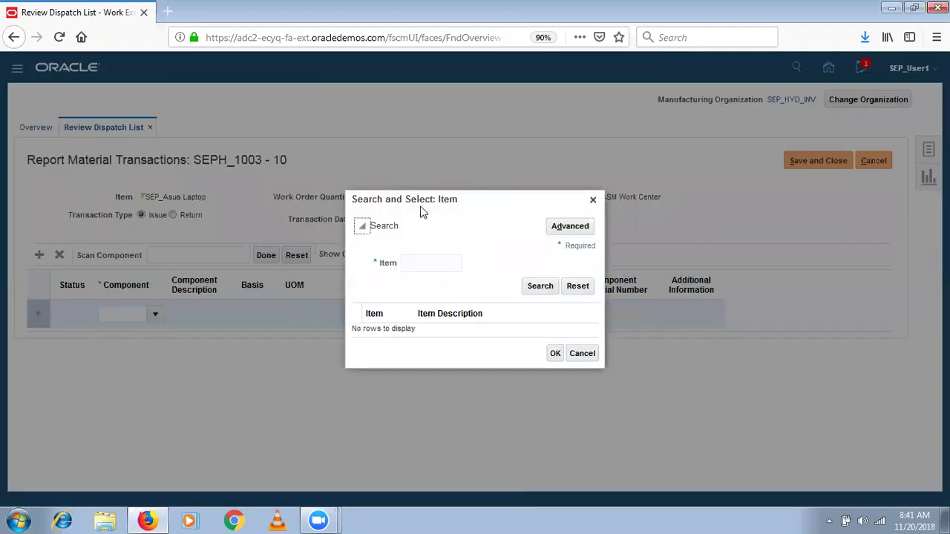
{"action": "left_click", "coordinate": [435, 263]}
{"action": "type", "text": "SEP"}
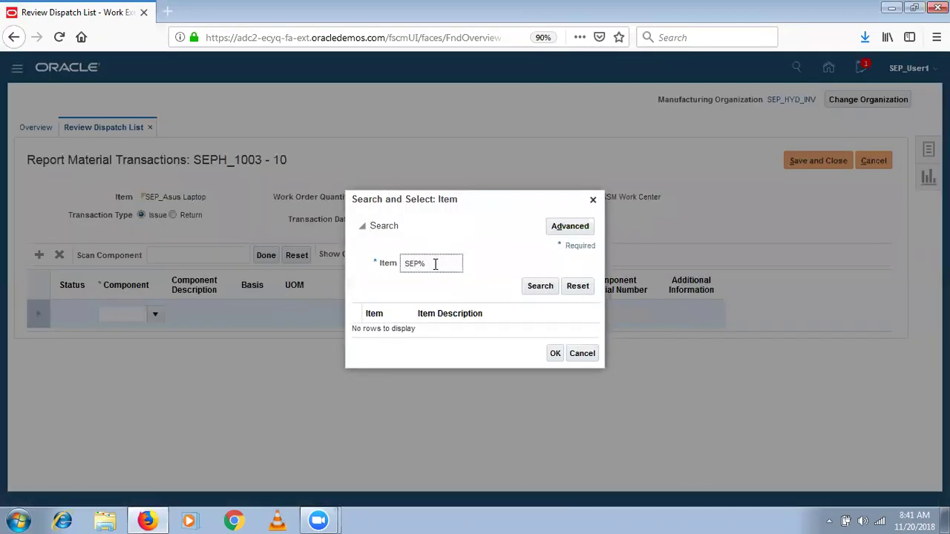
{"action": "type", "text": "%"}
{"action": "key", "text": "Return"}
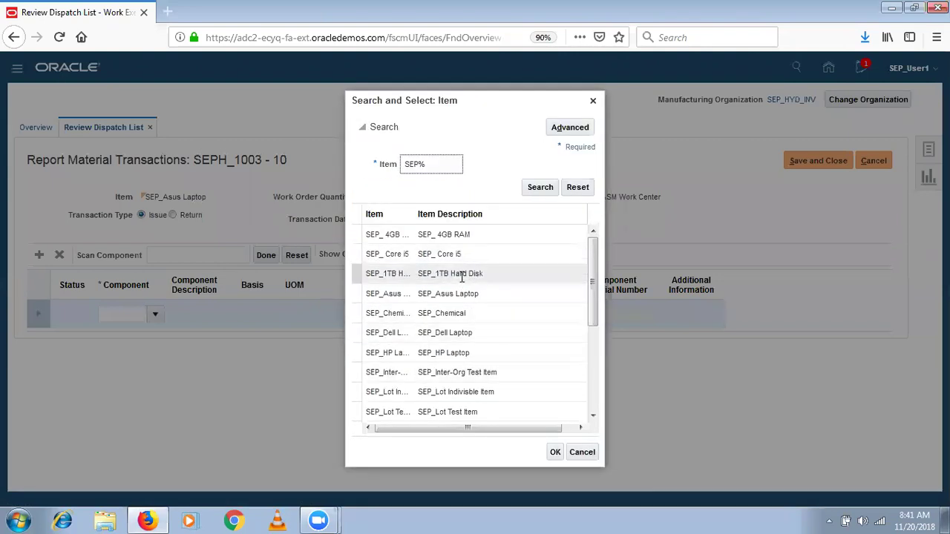
{"action": "left_click", "coordinate": [555, 452]}
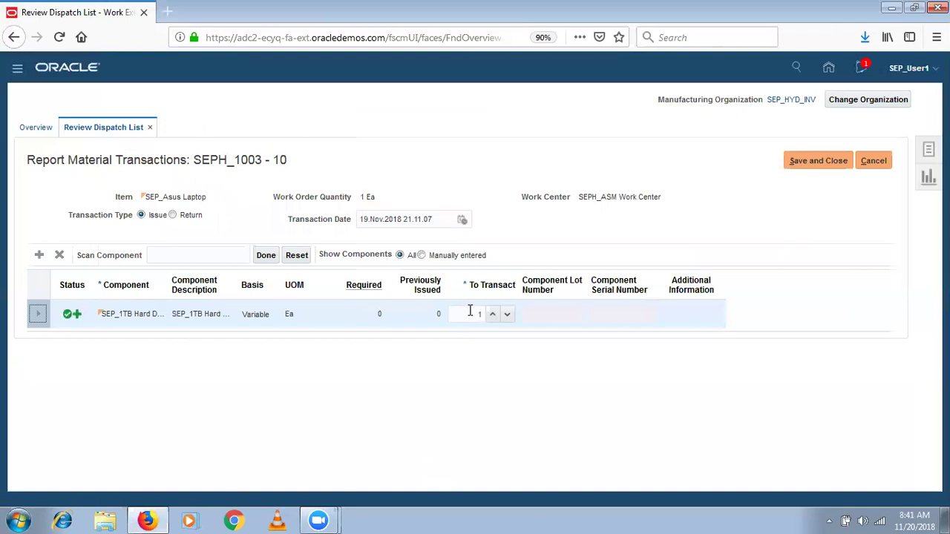
Set the hard disk's quantity to transact to -1, then save and close the material transaction
{"action": "left_click", "coordinate": [470, 313]}
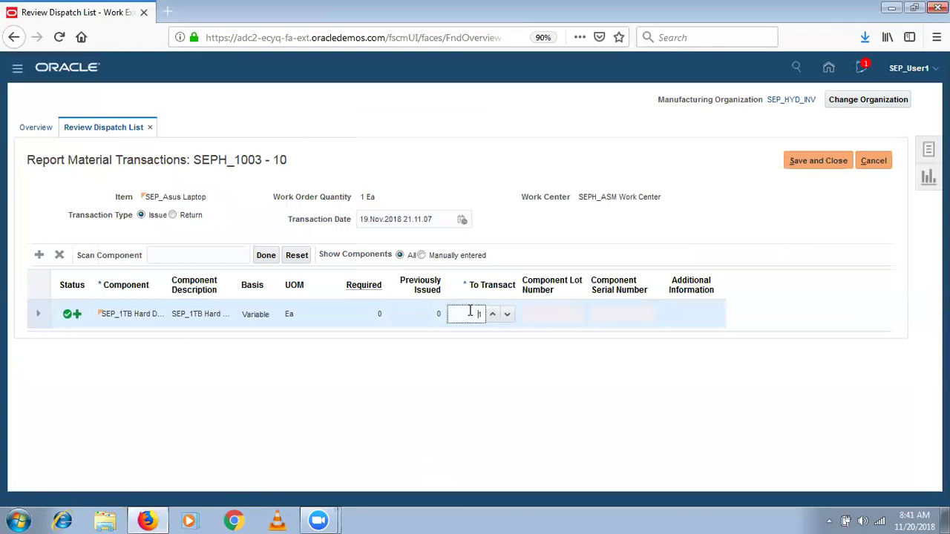
{"action": "key", "text": "Tab"}
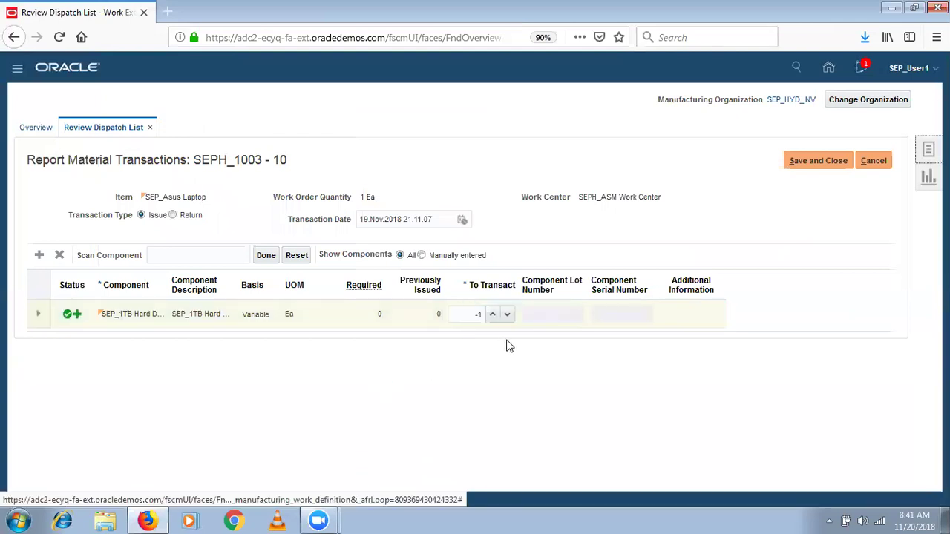
{"action": "left_click", "coordinate": [810, 161]}
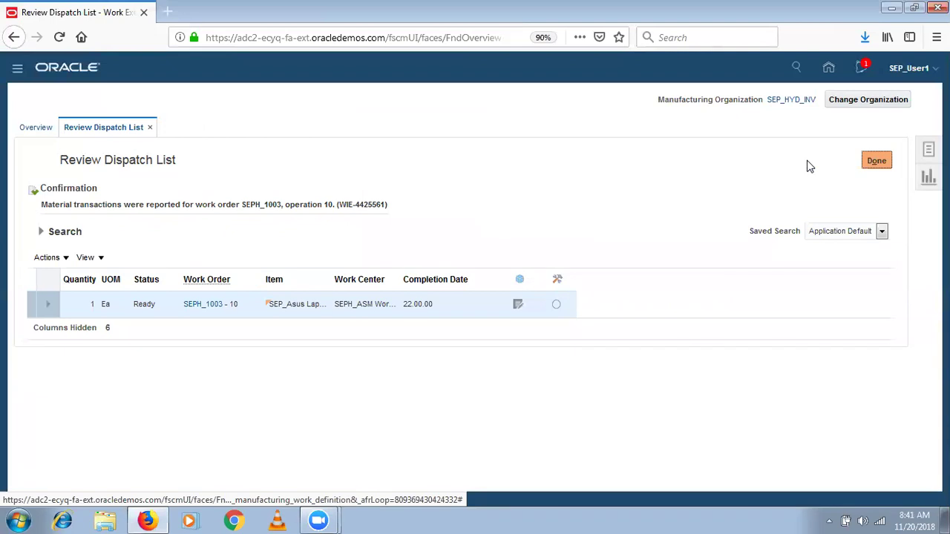
Report material transactions again for operation 10, showing manually entered components, and try the Return transaction type before choosing Issue
{"action": "left_click", "coordinate": [517, 305]}
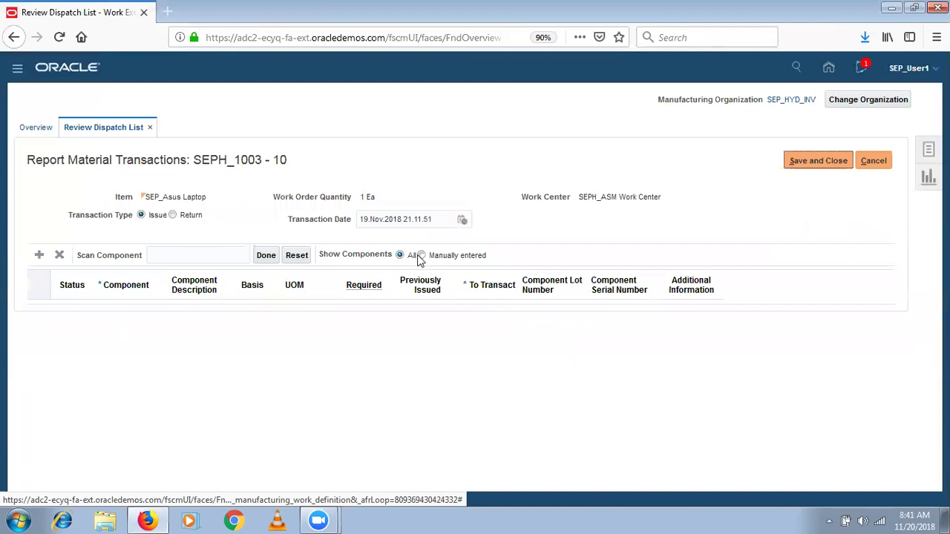
{"action": "left_click", "coordinate": [421, 256]}
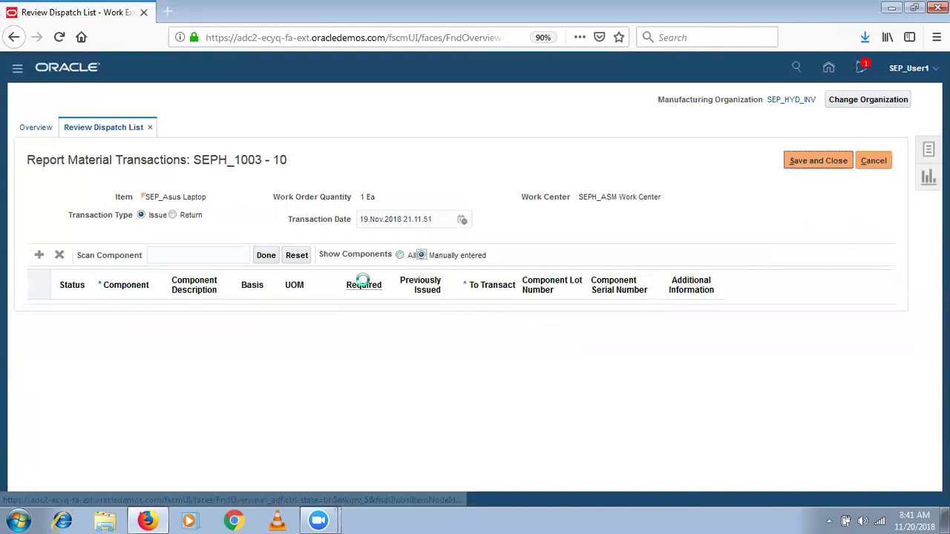
{"action": "left_click", "coordinate": [172, 216]}
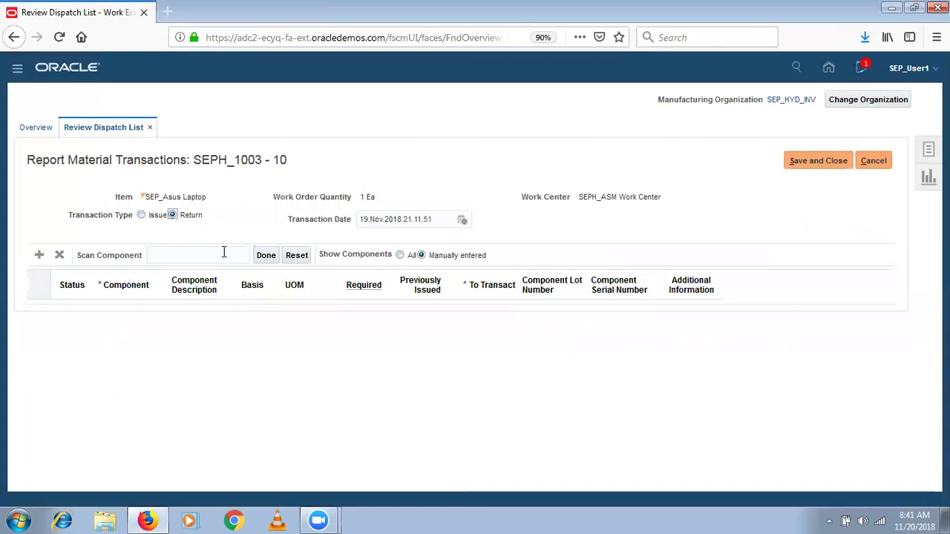
{"action": "left_click", "coordinate": [141, 214]}
Add SEP_1TB Hard Disk as a component through an item search for SEP%, and save the material issue of quantity 1
{"action": "left_click", "coordinate": [38, 255]}
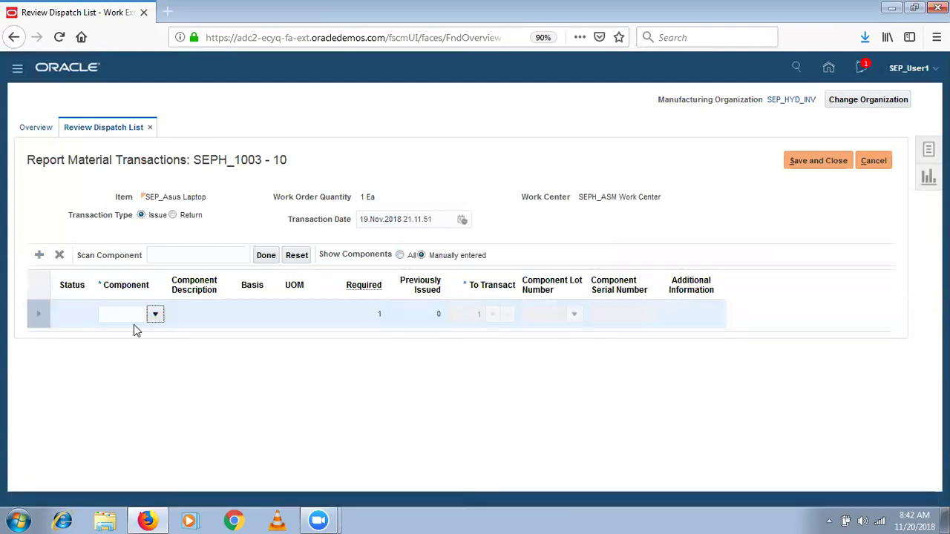
{"action": "left_click", "coordinate": [155, 314]}
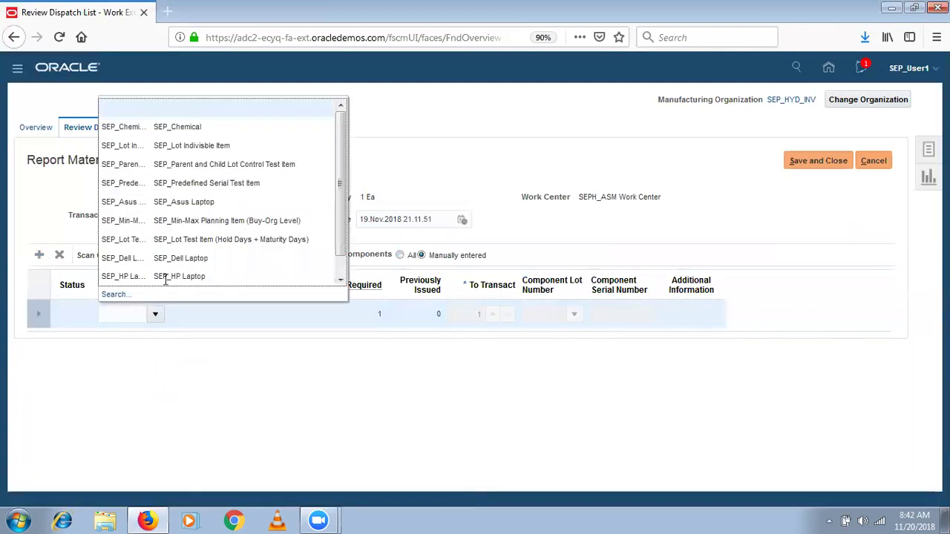
{"action": "left_click", "coordinate": [119, 295]}
{"action": "left_click", "coordinate": [427, 263]}
{"action": "type", "text": "SEP%"}
{"action": "key", "text": "Return"}
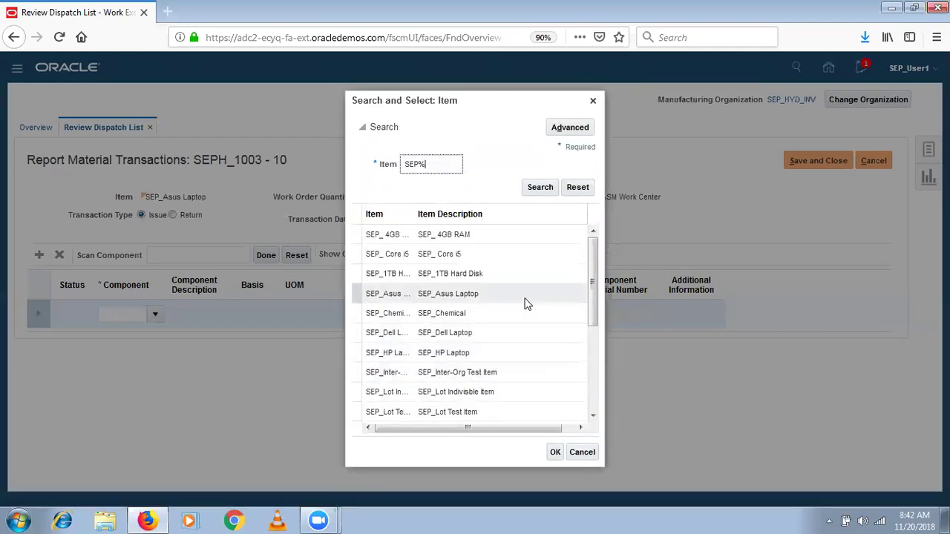
{"action": "left_click", "coordinate": [518, 274]}
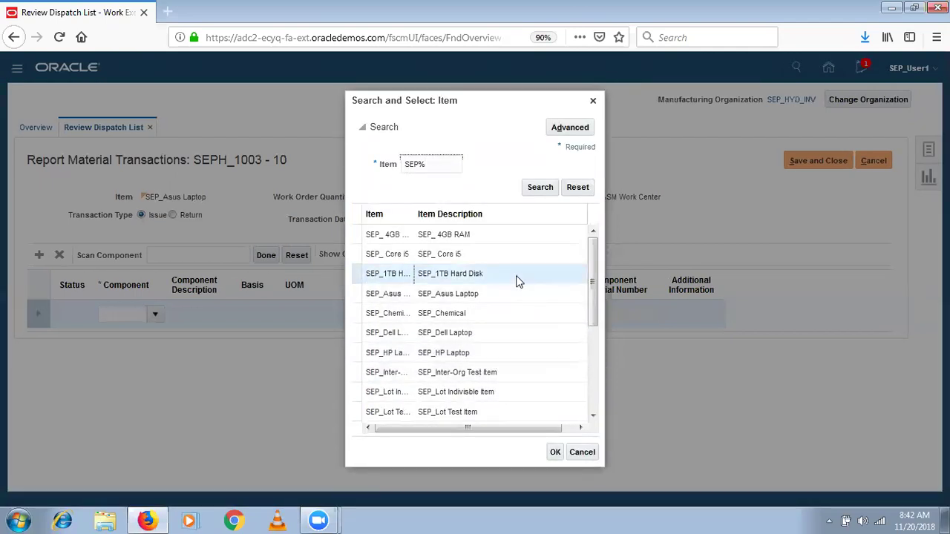
{"action": "left_click", "coordinate": [556, 453]}
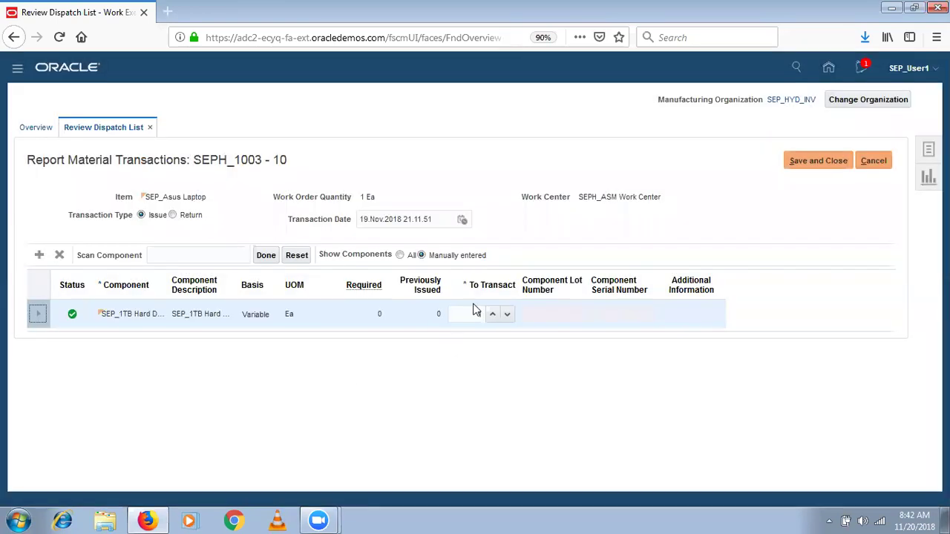
{"action": "left_click", "coordinate": [807, 165]}
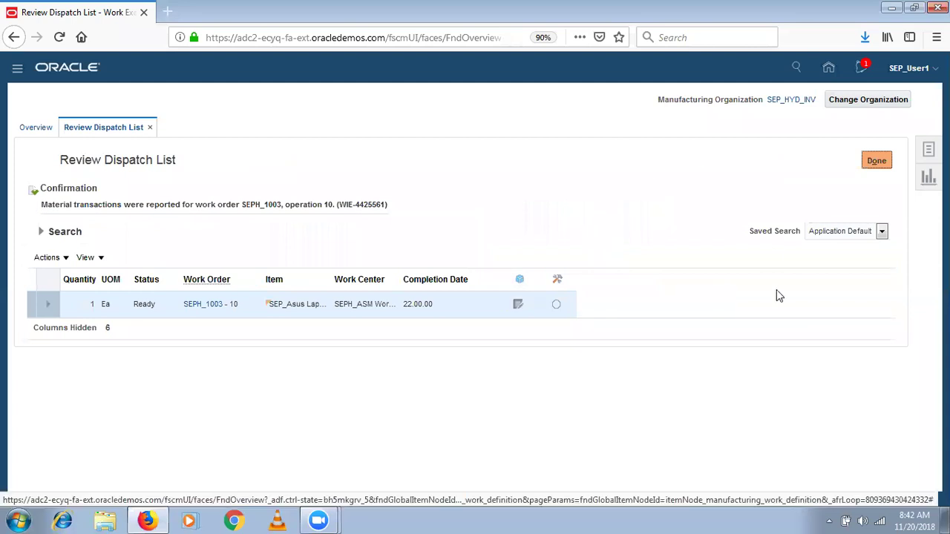
Finish reviewing the dispatch list and open the production transaction history
{"action": "left_click", "coordinate": [877, 160]}
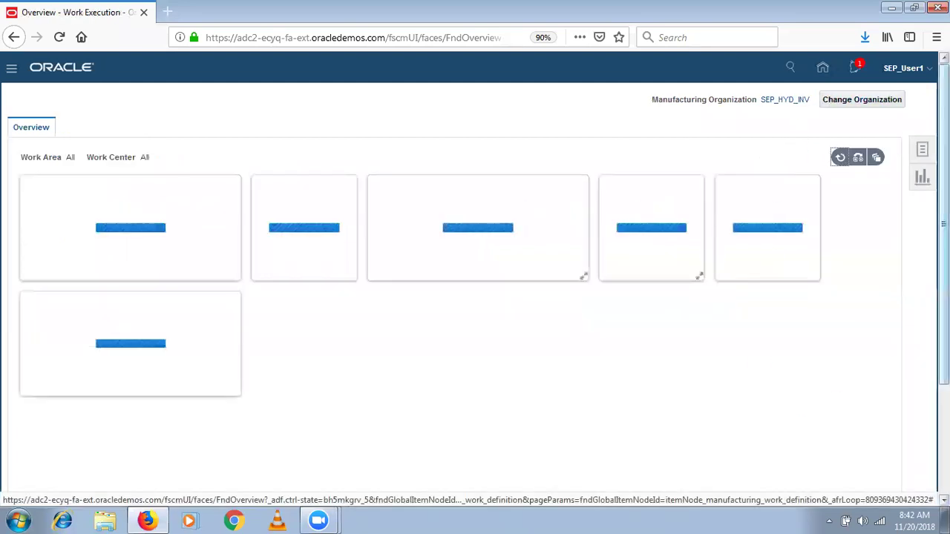
{"action": "left_click", "coordinate": [924, 148]}
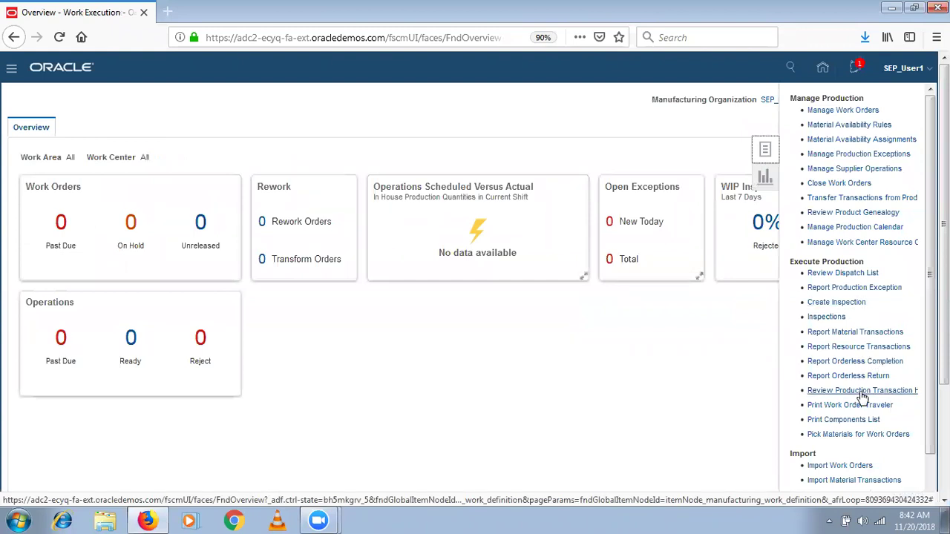
{"action": "left_click", "coordinate": [824, 390]}
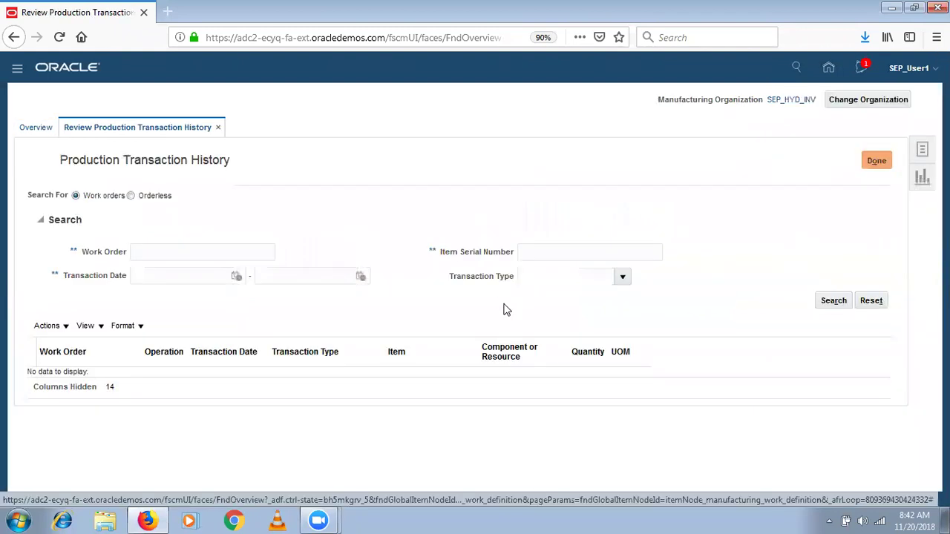
Search the production transaction history by the rework work order's number and compare the hard disk's material issue and negative issue
{"action": "left_click", "coordinate": [228, 251]}
{"action": "type", "text": "SE"}
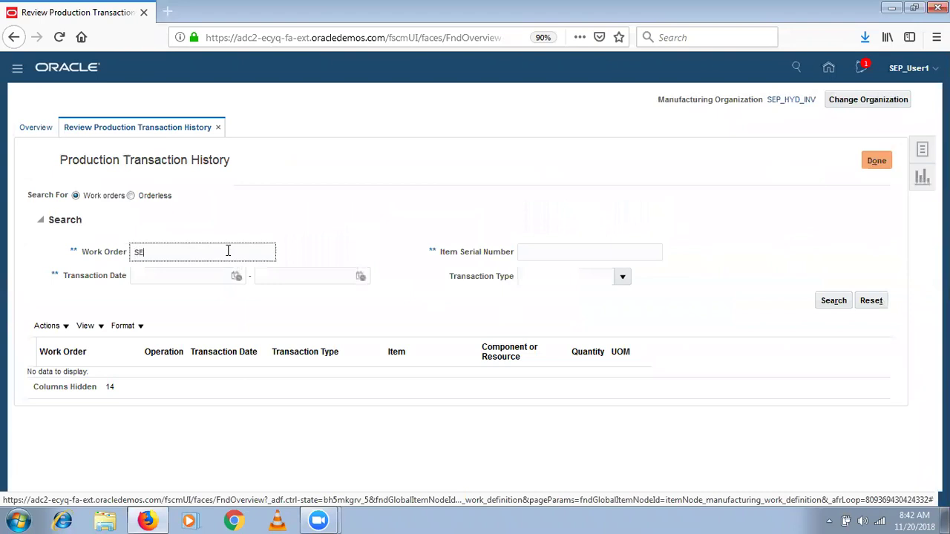
{"action": "type", "text": "PH_1004"}
{"action": "left_click", "coordinate": [833, 303]}
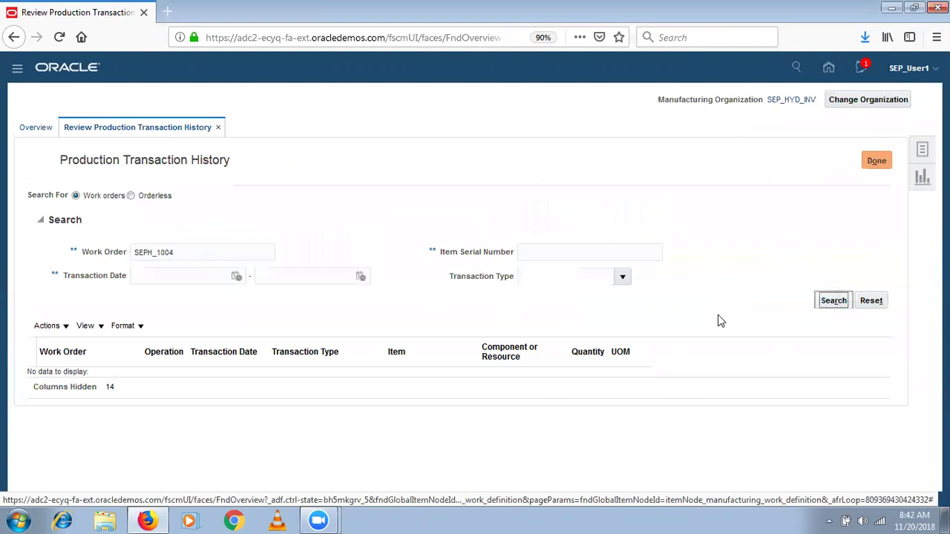
{"action": "left_click", "coordinate": [223, 251]}
{"action": "key", "text": "BackSpace"}
{"action": "type", "text": "3"}
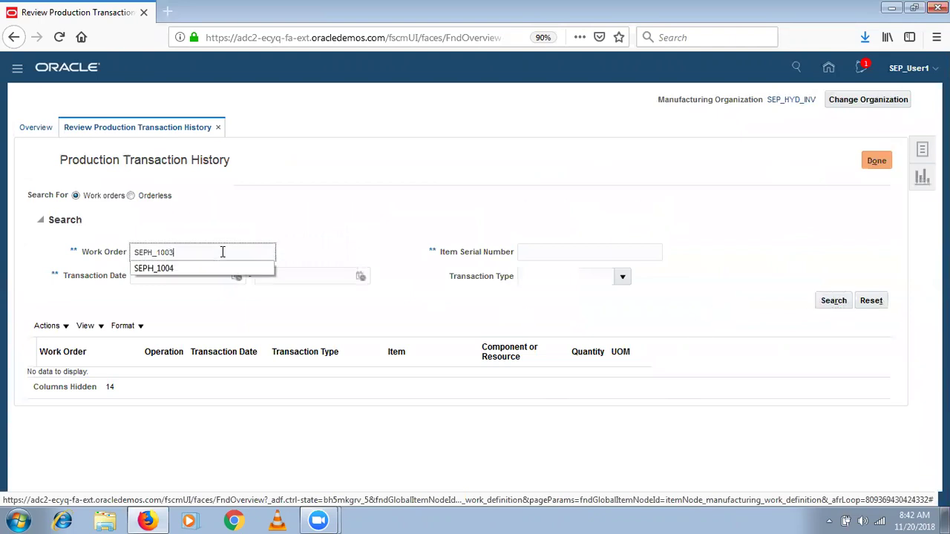
{"action": "left_click", "coordinate": [834, 301]}
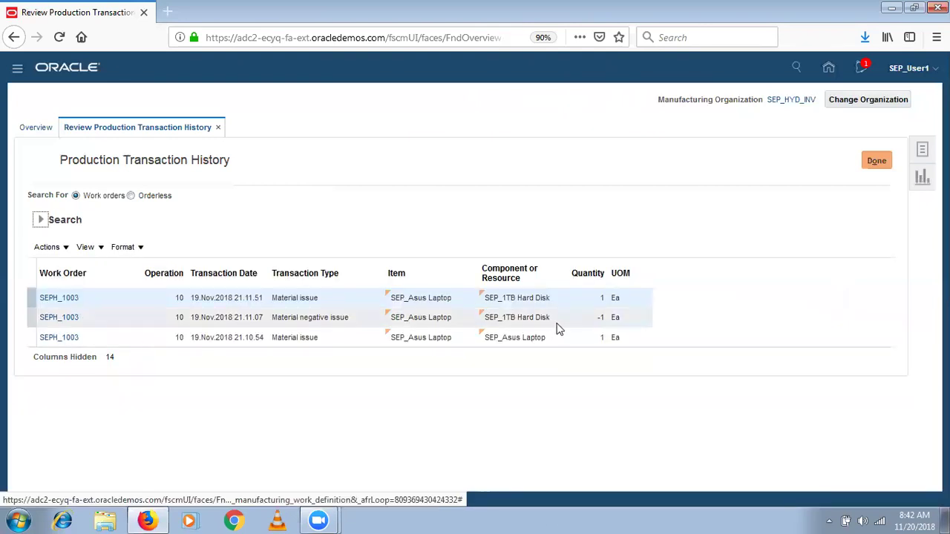
{"action": "left_click", "coordinate": [570, 320]}
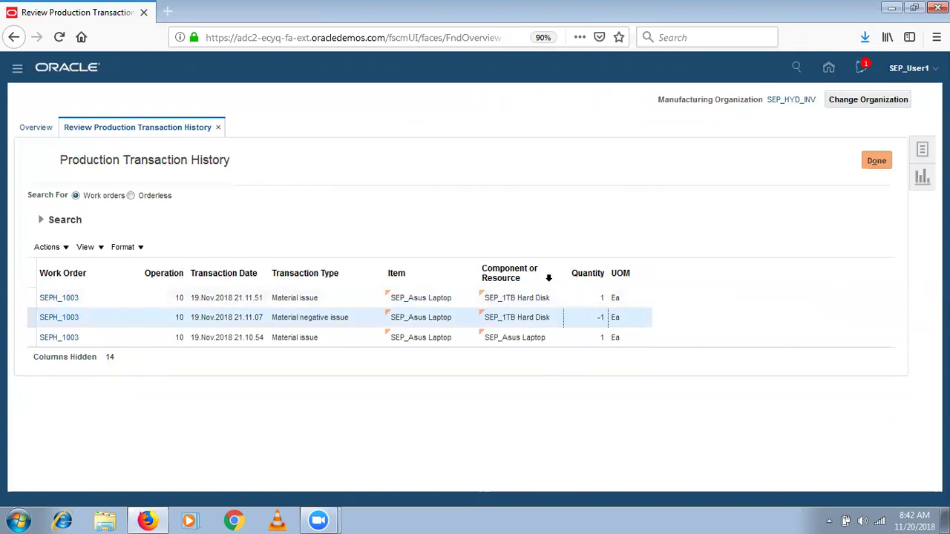
{"action": "left_click", "coordinate": [560, 297]}
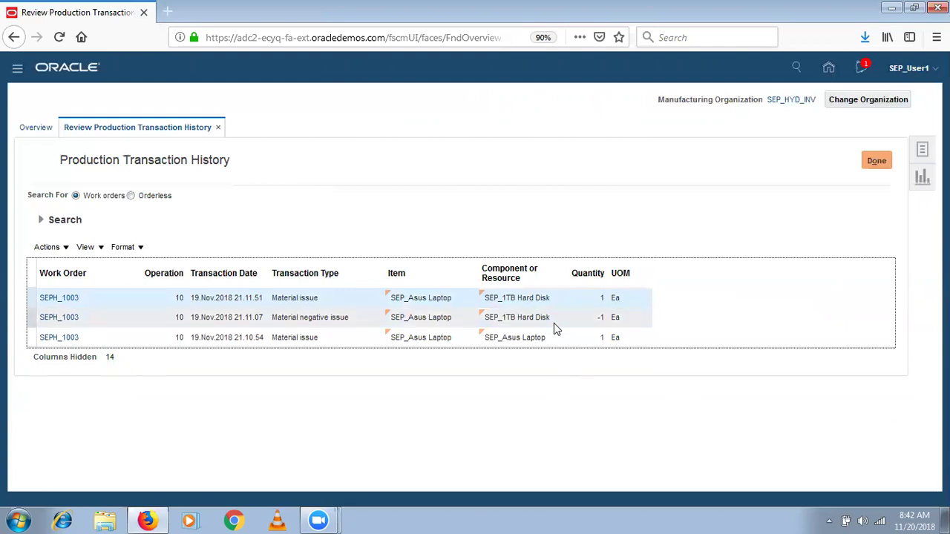
{"action": "left_click", "coordinate": [554, 322]}
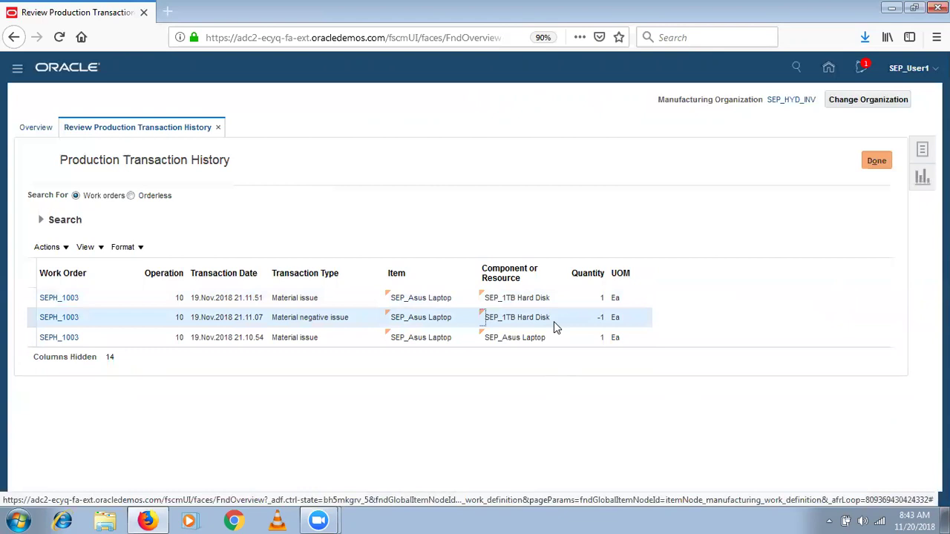
Show all columns of the transaction history and check the subinventory of the hard disk's negative material issue
{"action": "left_click", "coordinate": [94, 250]}
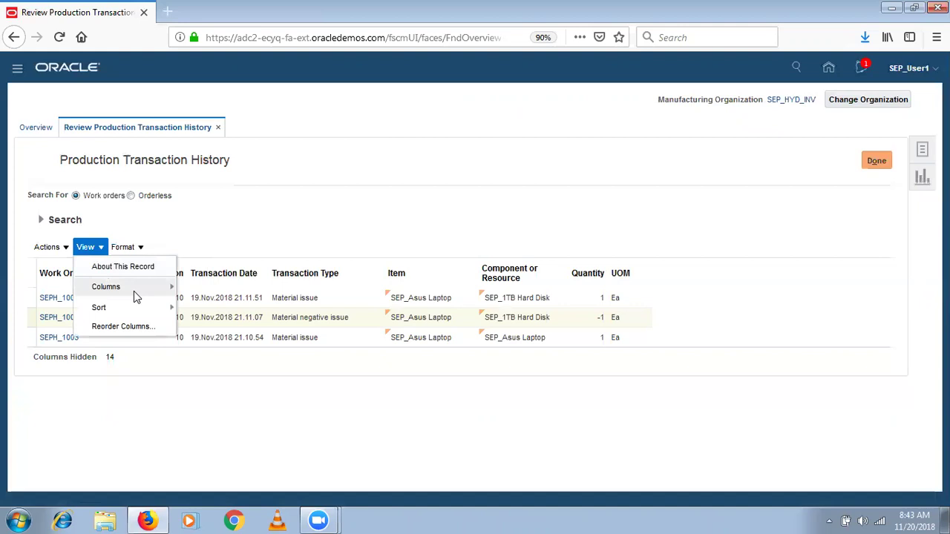
{"action": "mouse_move", "coordinate": [134, 291]}
{"action": "left_click", "coordinate": [214, 298]}
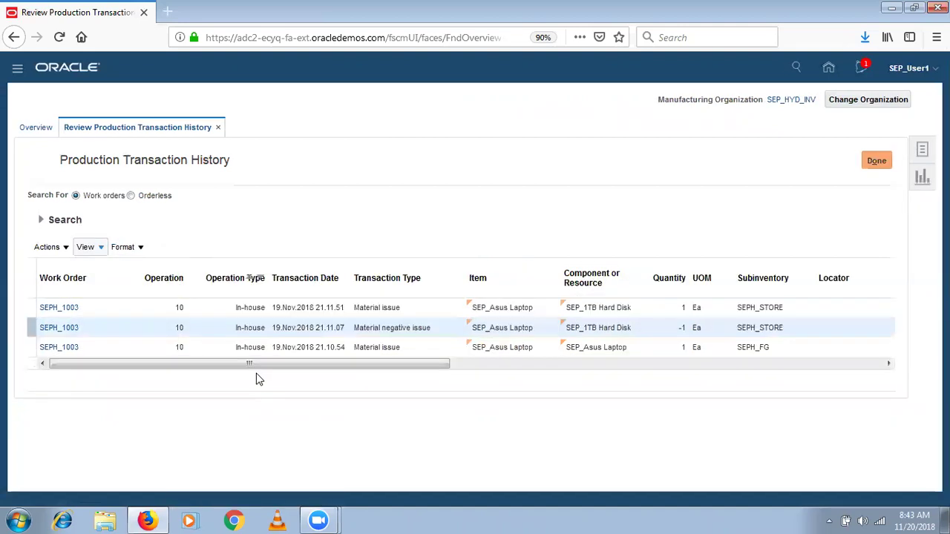
{"action": "left_click", "coordinate": [506, 366]}
{"action": "left_click_drag", "start_coordinate": [506, 366], "coordinate": [239, 399]}
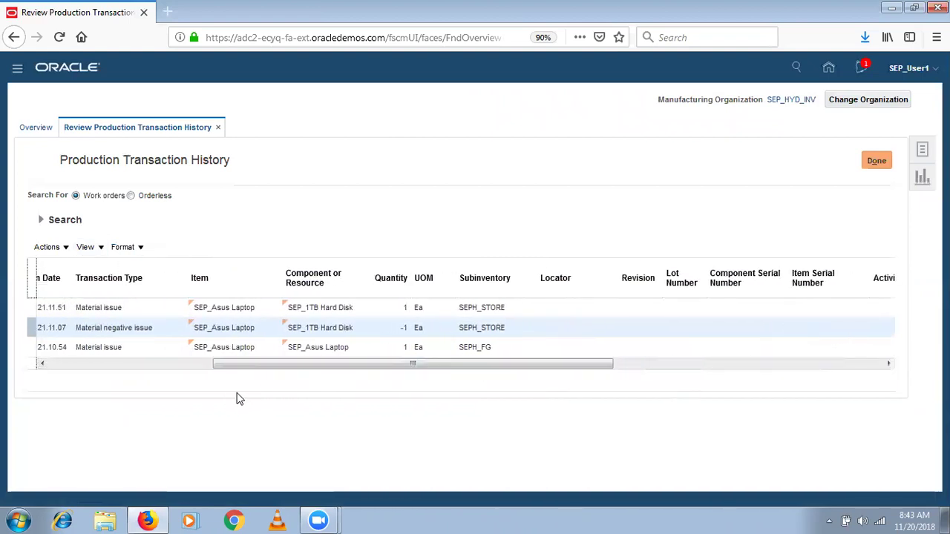
{"action": "left_click", "coordinate": [179, 363]}
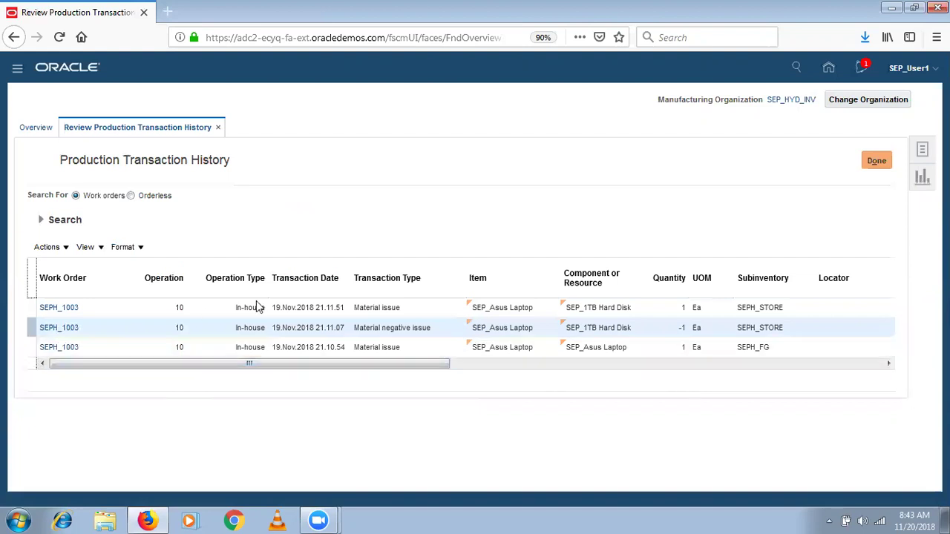
{"action": "left_click", "coordinate": [353, 337]}
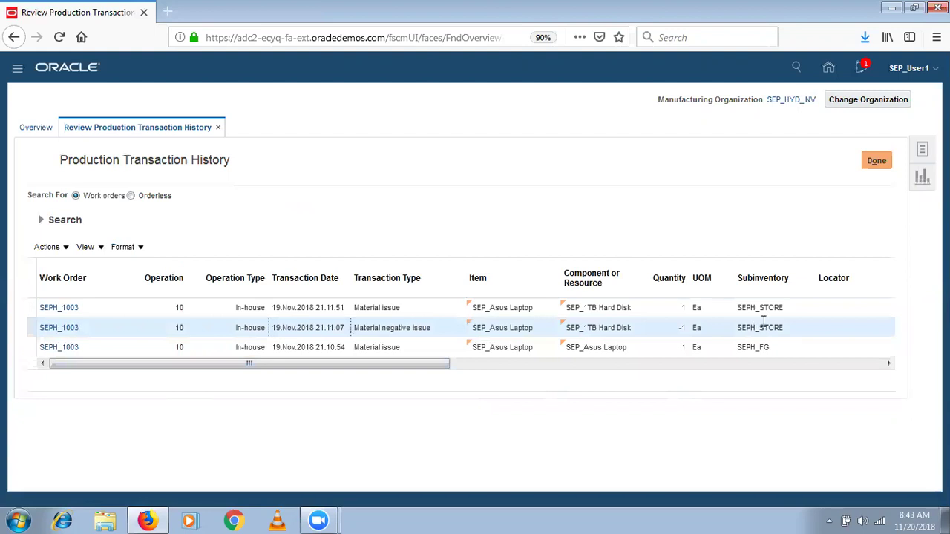
{"action": "left_click_drag", "start_coordinate": [783, 328], "coordinate": [737, 330]}
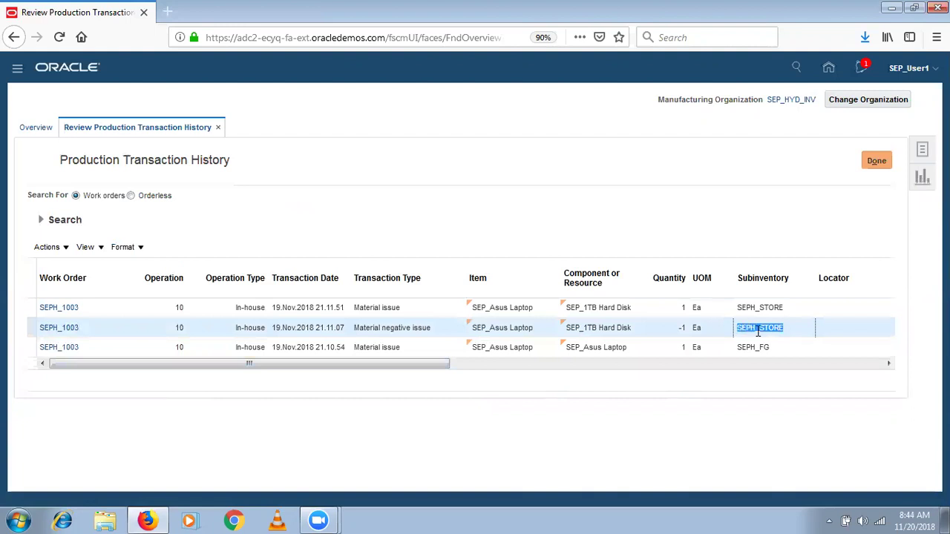
Compare the quantities and subinventories of the hard disk's material issue and negative material issue in the transaction history
{"action": "left_click", "coordinate": [761, 333]}
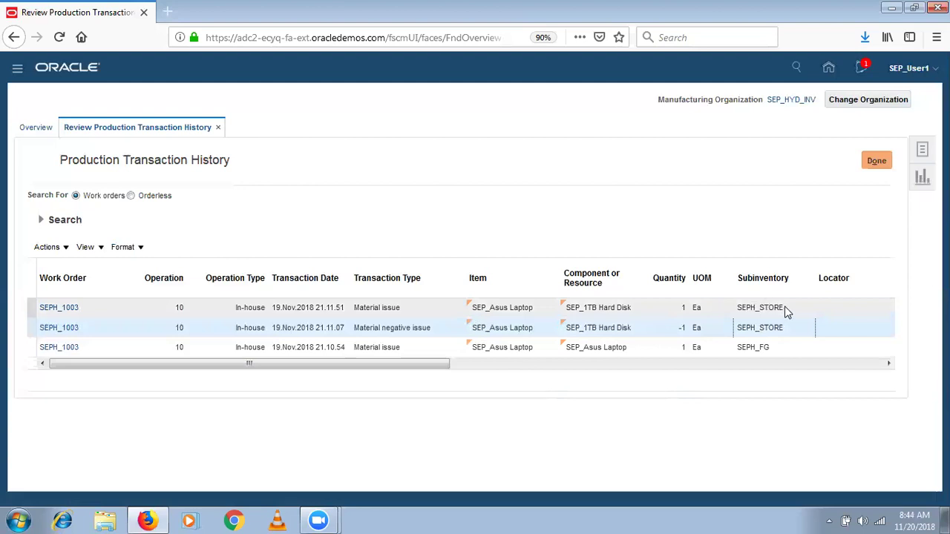
{"action": "left_click", "coordinate": [772, 309]}
{"action": "left_click", "coordinate": [681, 310]}
{"action": "double_click", "coordinate": [684, 308]}
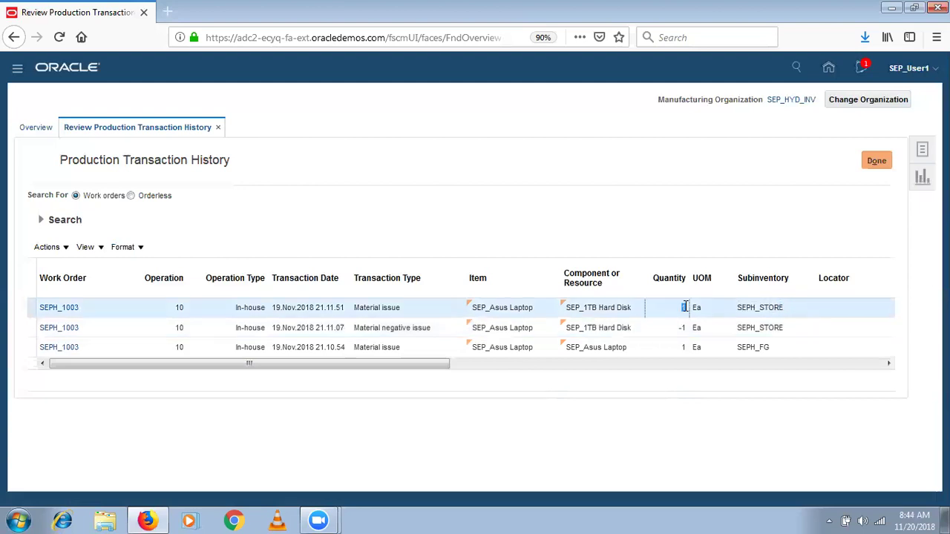
{"action": "left_click", "coordinate": [650, 330]}
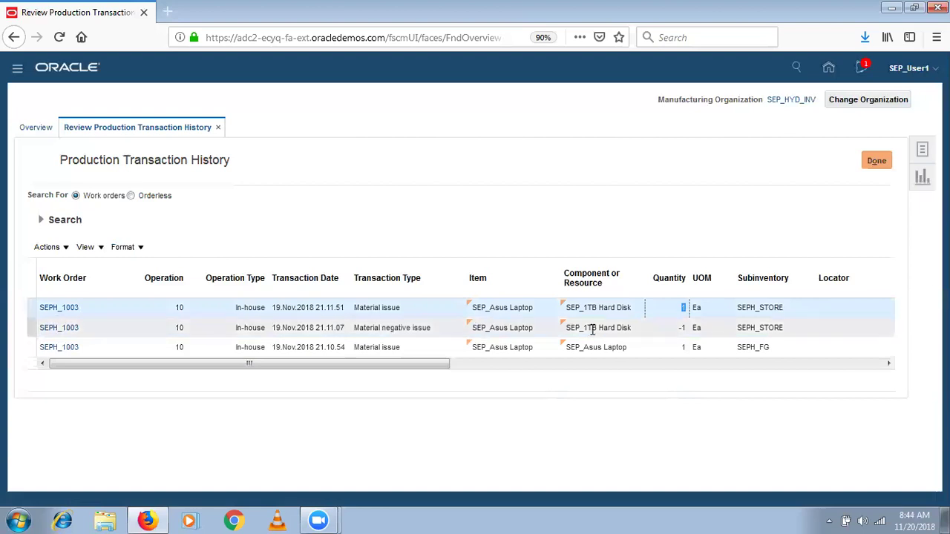
{"action": "left_click_drag", "start_coordinate": [787, 328], "coordinate": [736, 327]}
{"action": "left_click", "coordinate": [510, 308]}
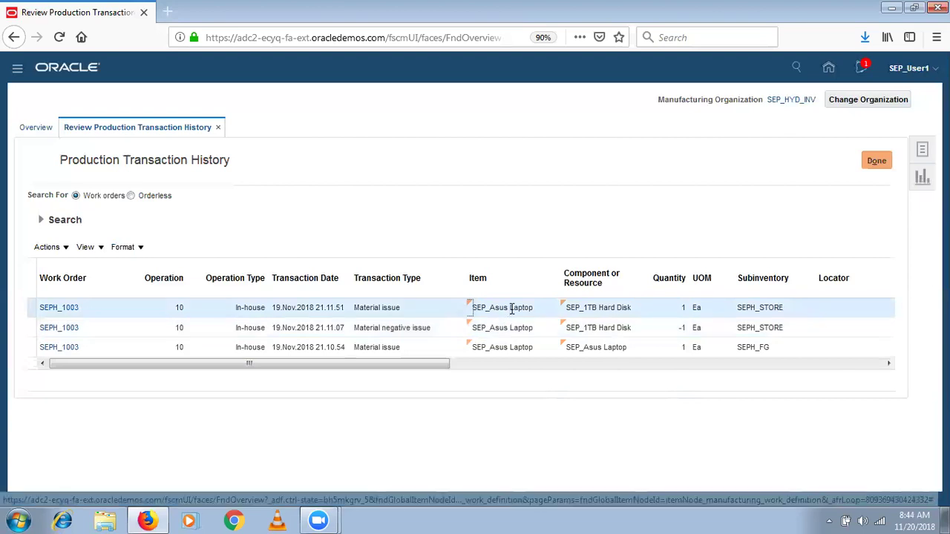
{"action": "left_click", "coordinate": [741, 310]}
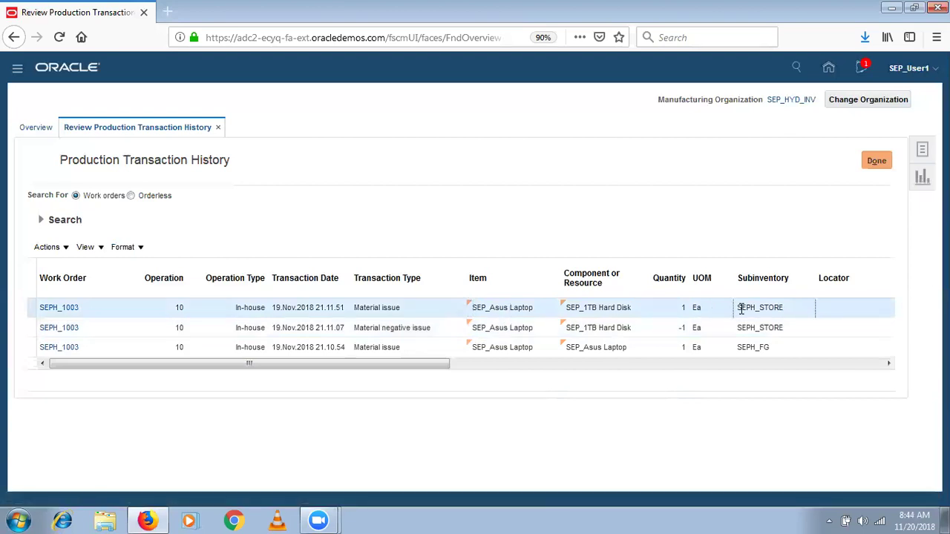
Examine the laptop's own material issue and its subinventory, including the remaining columns up to the inventory transaction reference
{"action": "left_click", "coordinate": [709, 349]}
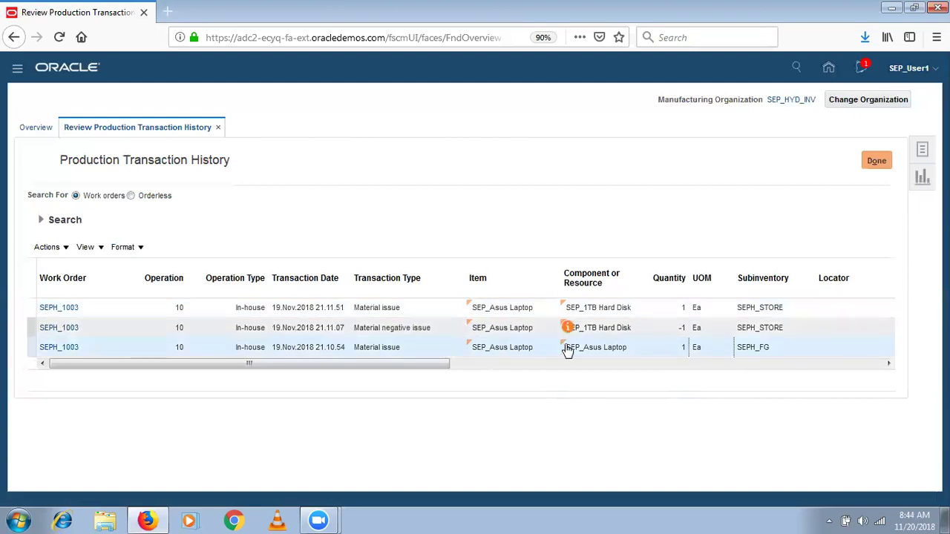
{"action": "left_click_drag", "start_coordinate": [404, 351], "coordinate": [352, 351]}
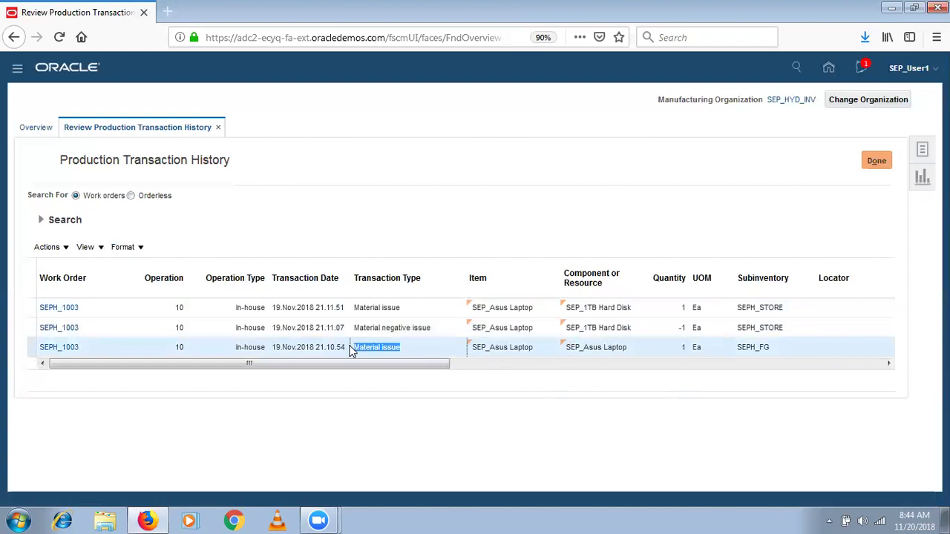
{"action": "left_click_drag", "start_coordinate": [652, 348], "coordinate": [768, 349]}
{"action": "left_click", "coordinate": [768, 349]}
{"action": "left_click", "coordinate": [637, 365]}
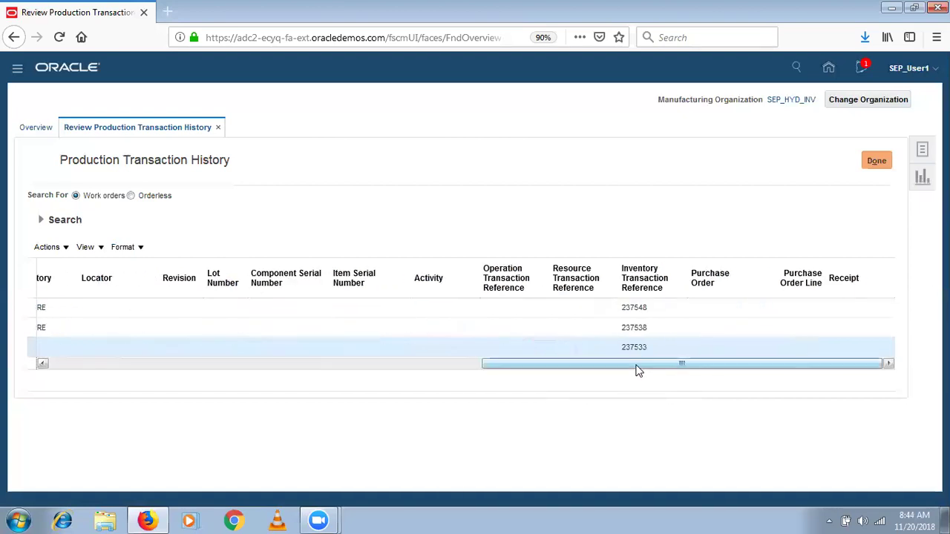
{"action": "left_click_drag", "start_coordinate": [636, 370], "coordinate": [206, 384]}
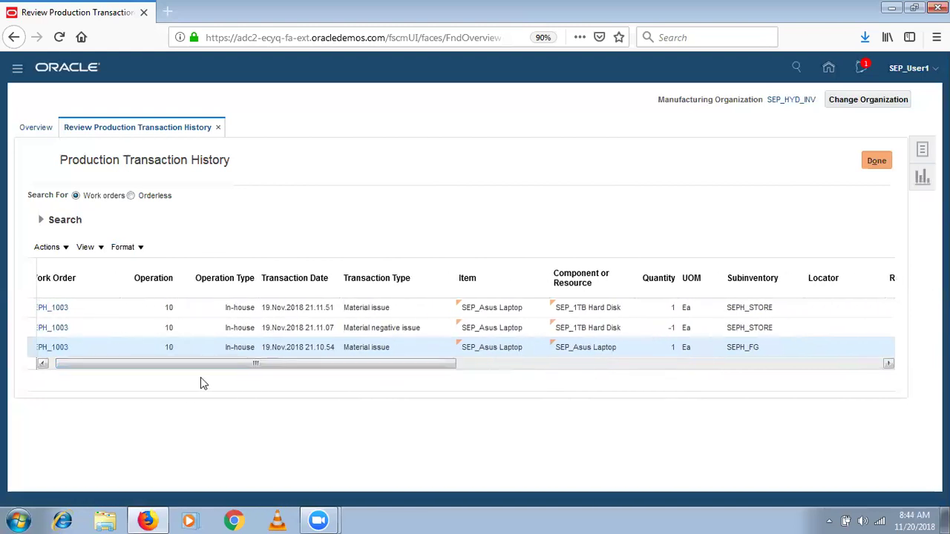
Search the production transaction history for the work order numbered just before the current one
{"action": "left_click", "coordinate": [40, 221]}
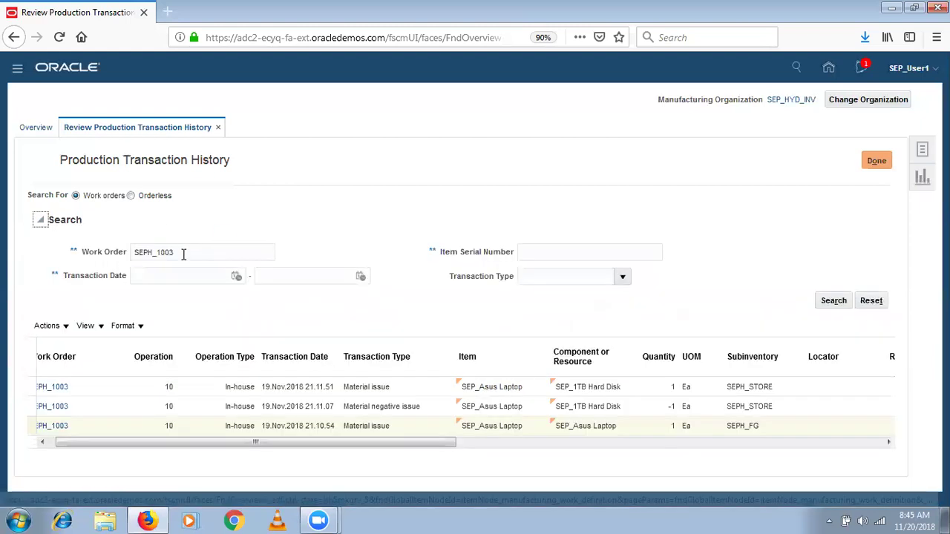
{"action": "left_click", "coordinate": [176, 252]}
{"action": "key", "text": "BackSpace"}
{"action": "type", "text": "2"}
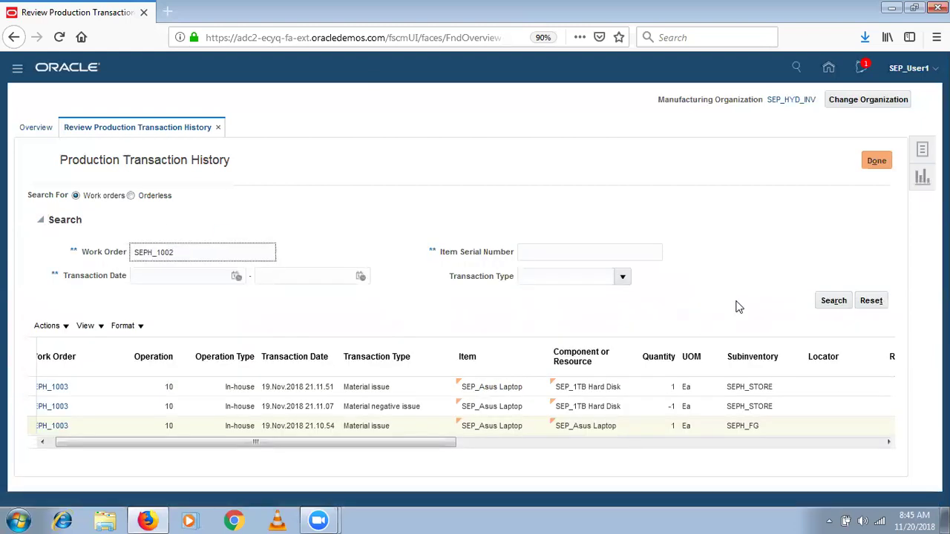
{"action": "left_click", "coordinate": [839, 304]}
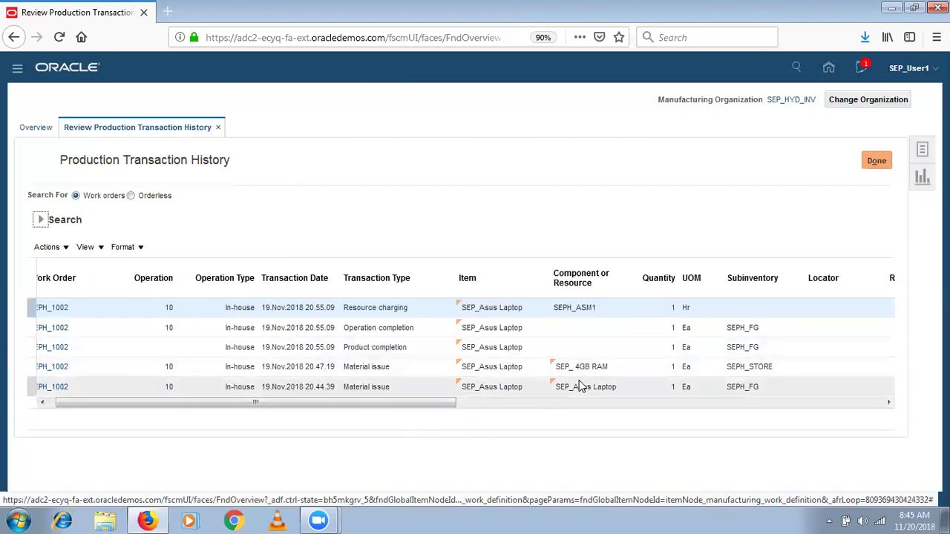
Review the earlier work order's material issues, completions and resource charging with their subinventories, and finish the transaction history review
{"action": "left_click", "coordinate": [630, 373]}
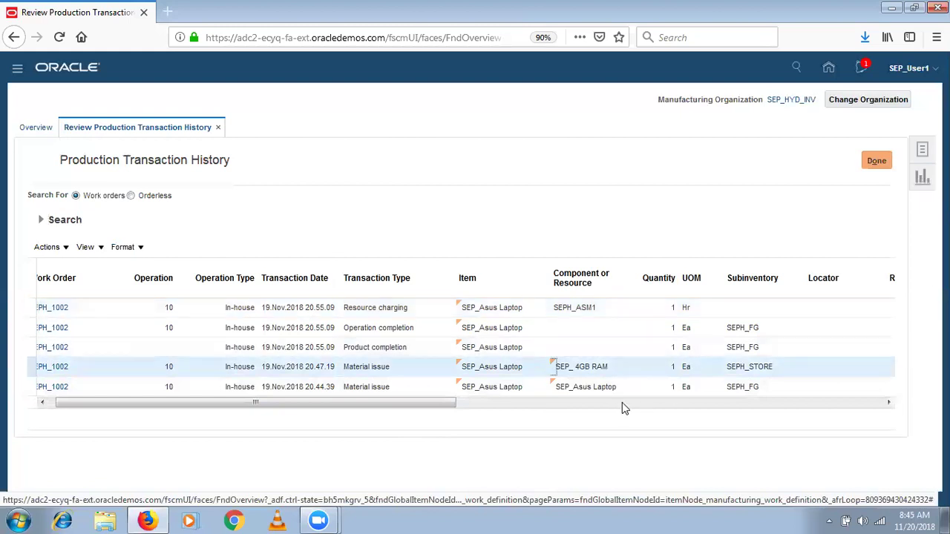
{"action": "left_click", "coordinate": [333, 387]}
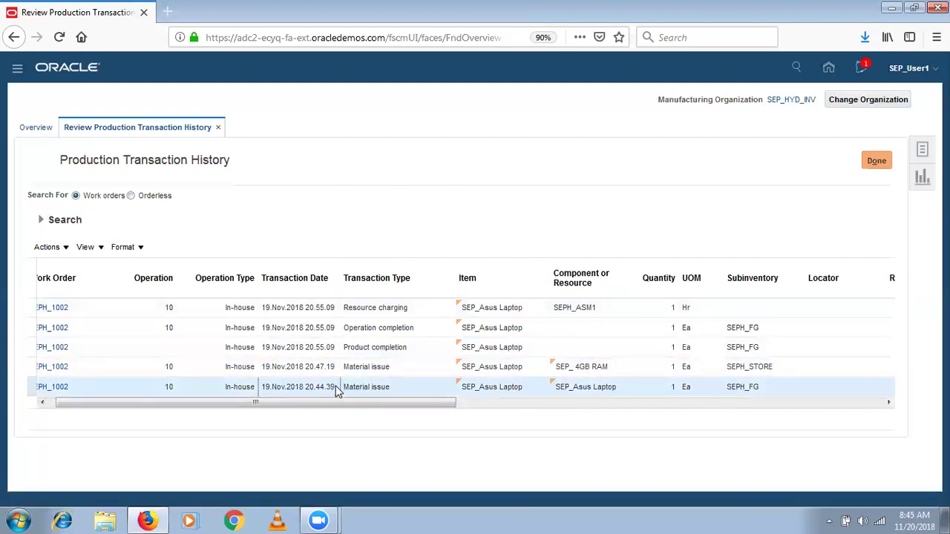
{"action": "left_click", "coordinate": [395, 394]}
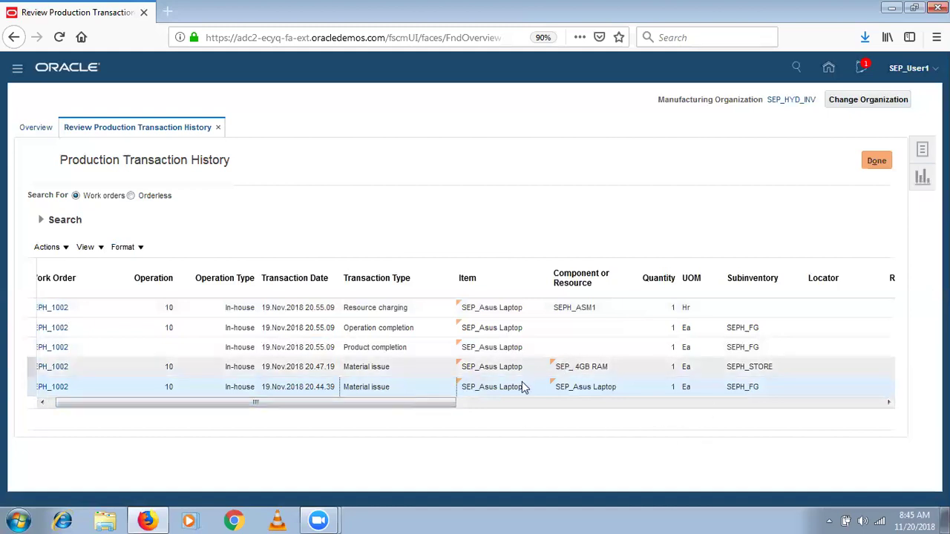
{"action": "left_click_drag", "start_coordinate": [523, 387], "coordinate": [456, 388]}
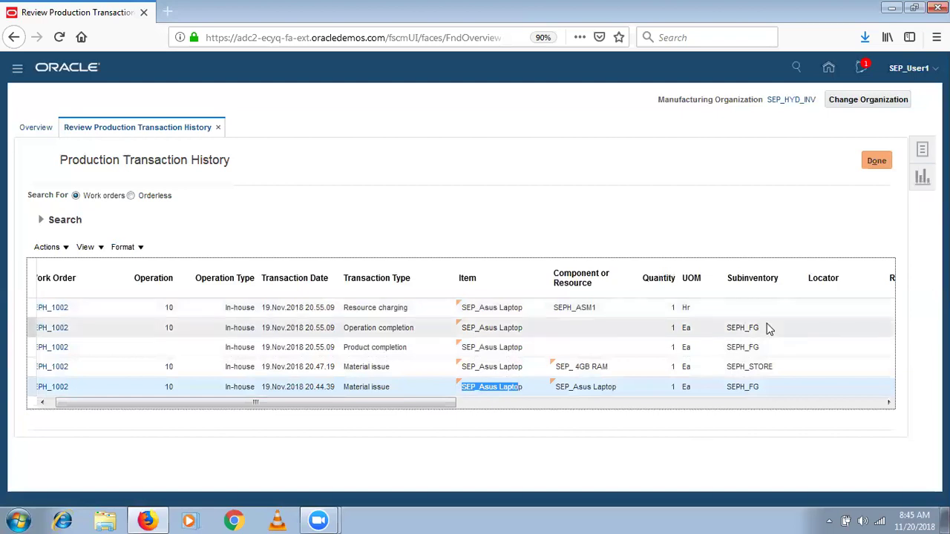
{"action": "left_click_drag", "start_coordinate": [760, 387], "coordinate": [711, 388]}
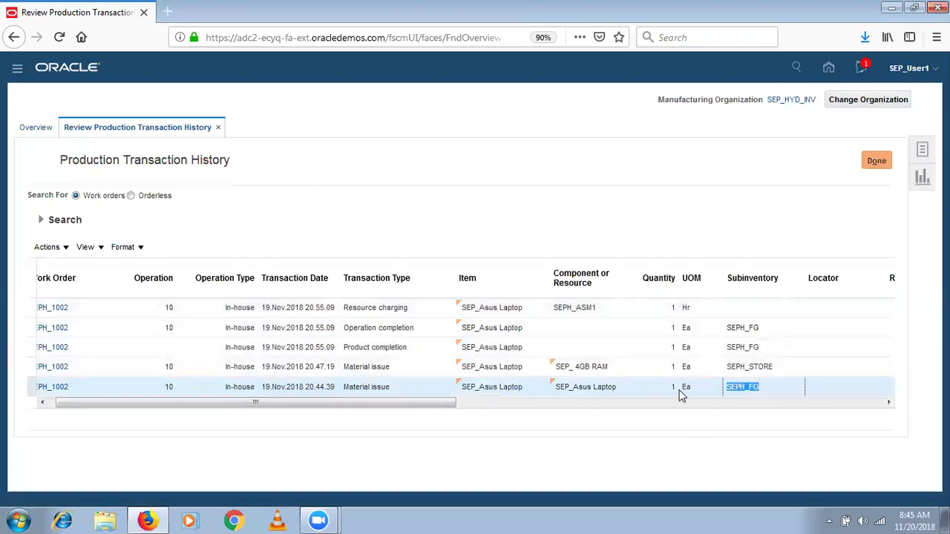
{"action": "left_click", "coordinate": [779, 369]}
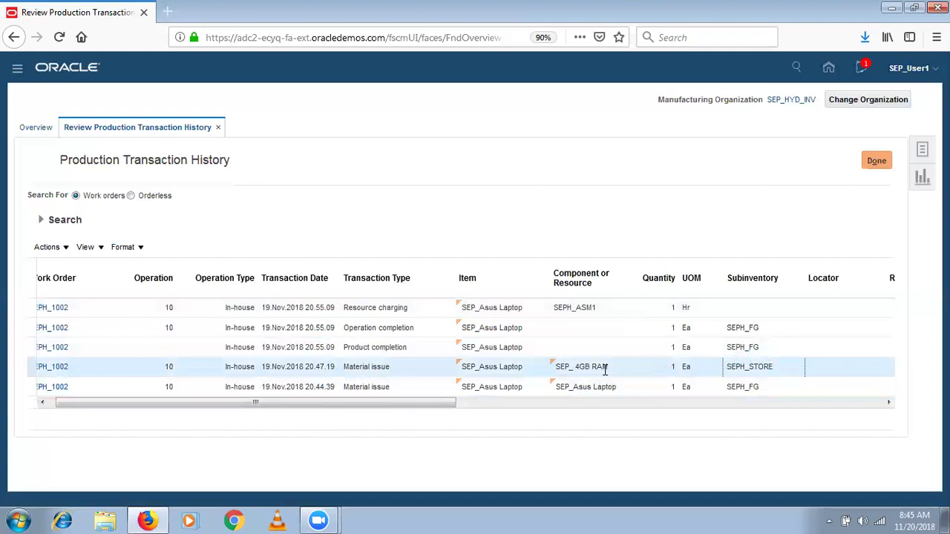
{"action": "left_click", "coordinate": [626, 350]}
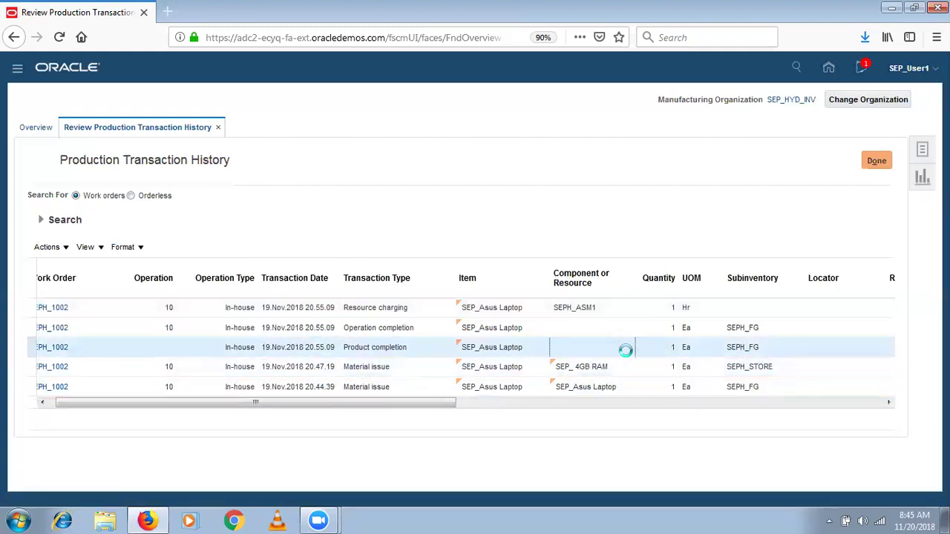
{"action": "left_click", "coordinate": [644, 326]}
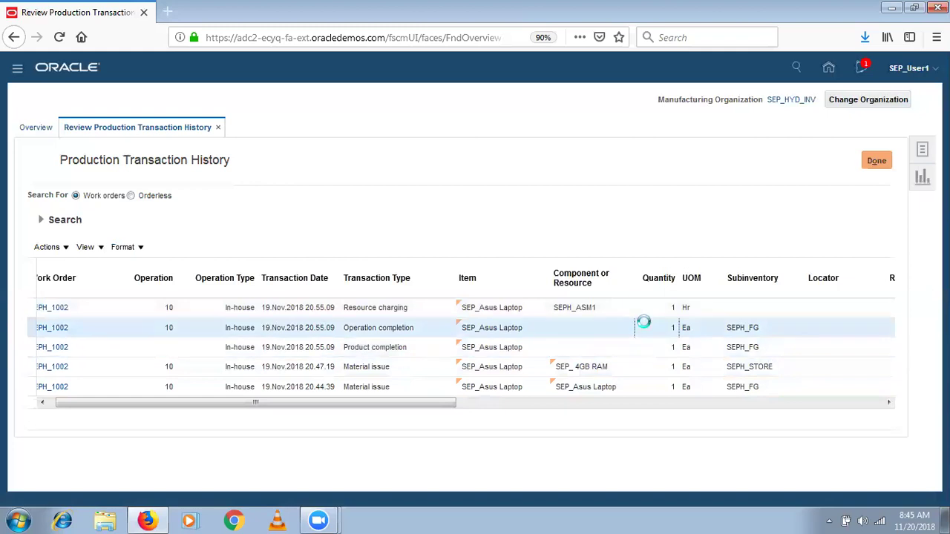
{"action": "left_click", "coordinate": [642, 312]}
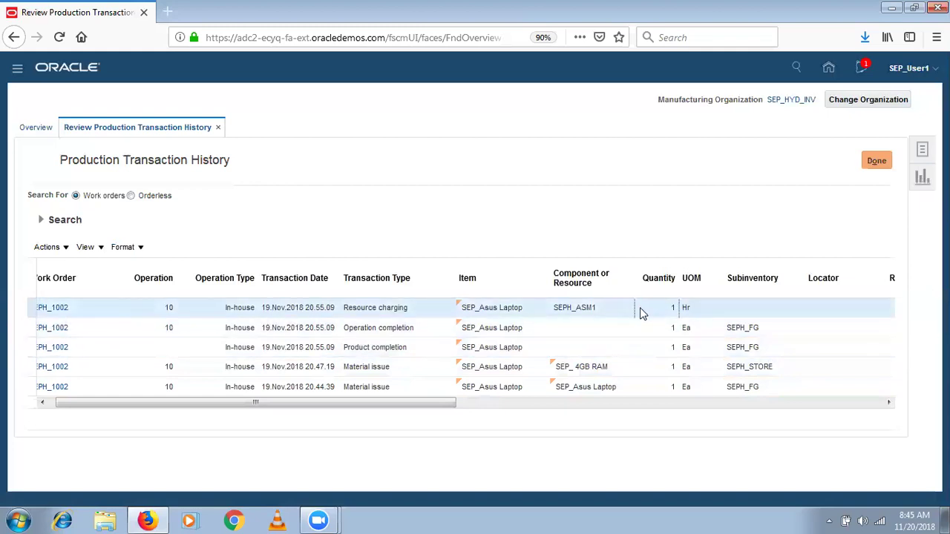
{"action": "left_click", "coordinate": [878, 170]}
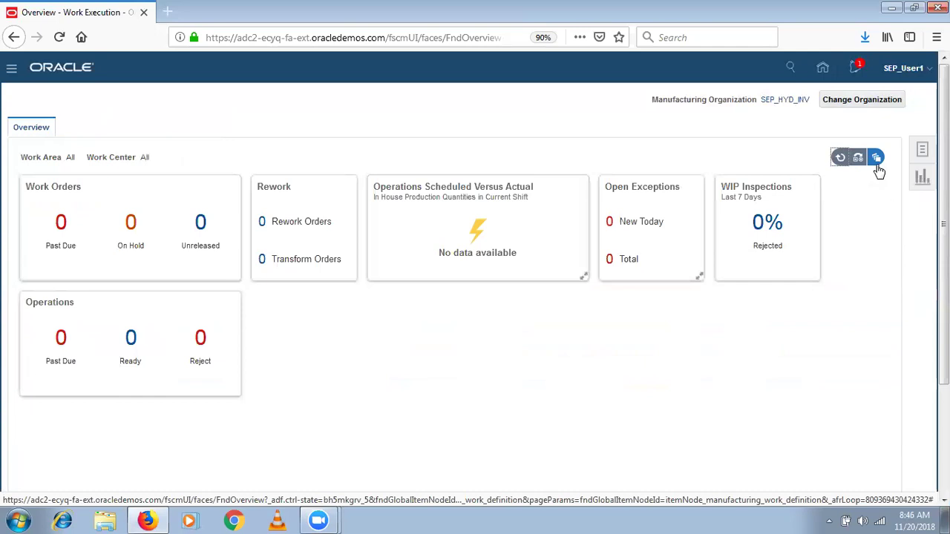
Create a rework work order for SEP_Asus Laptop with current subinventory SEPH_FG and quantity 1, and save it for editing
{"action": "left_click", "coordinate": [922, 149]}
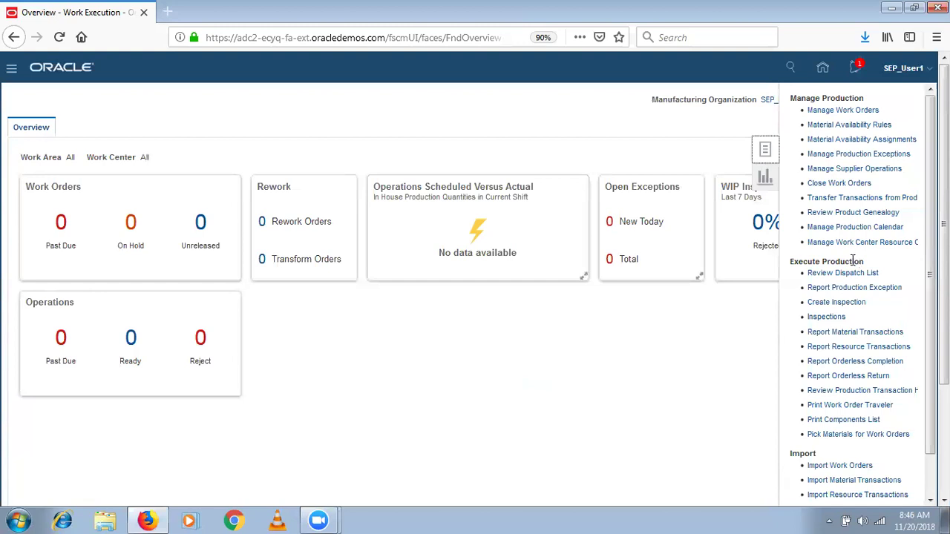
{"action": "left_click", "coordinate": [853, 111]}
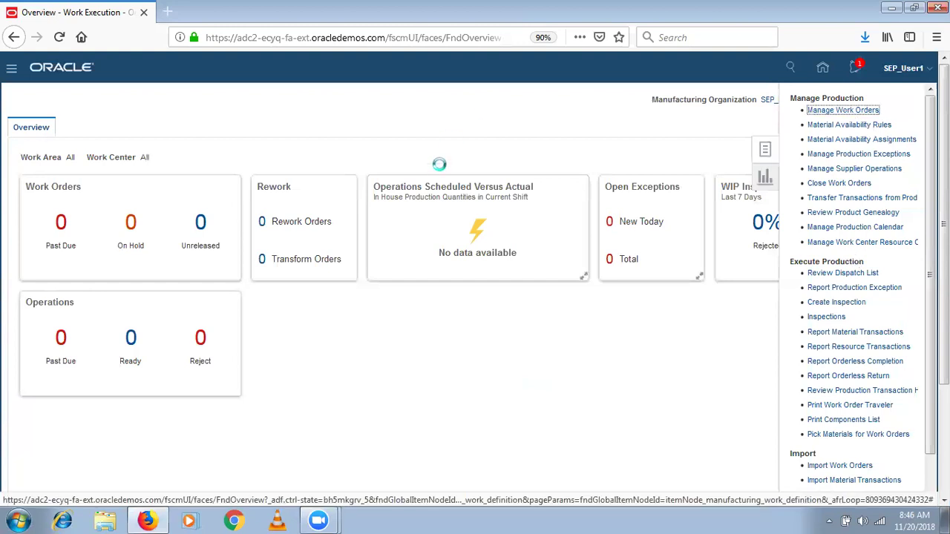
{"action": "left_click", "coordinate": [143, 333]}
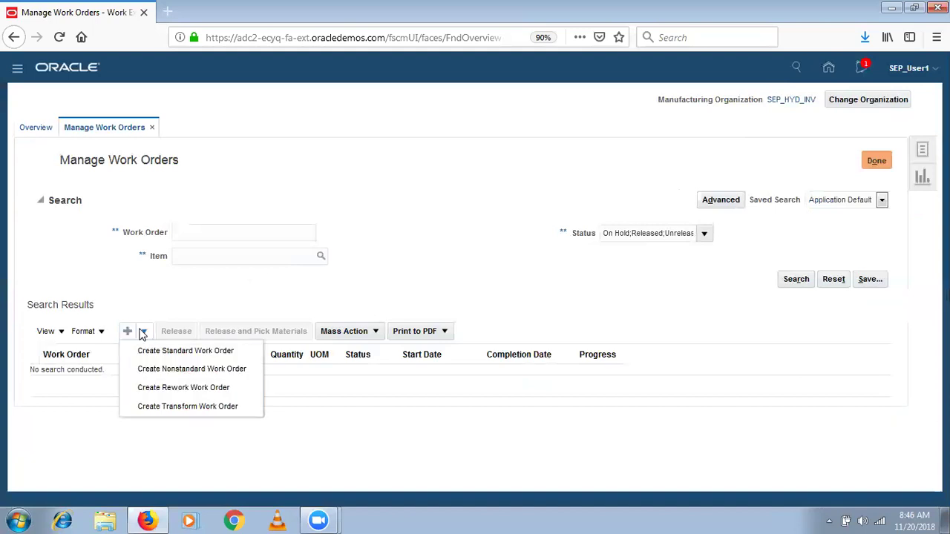
{"action": "left_click", "coordinate": [153, 388]}
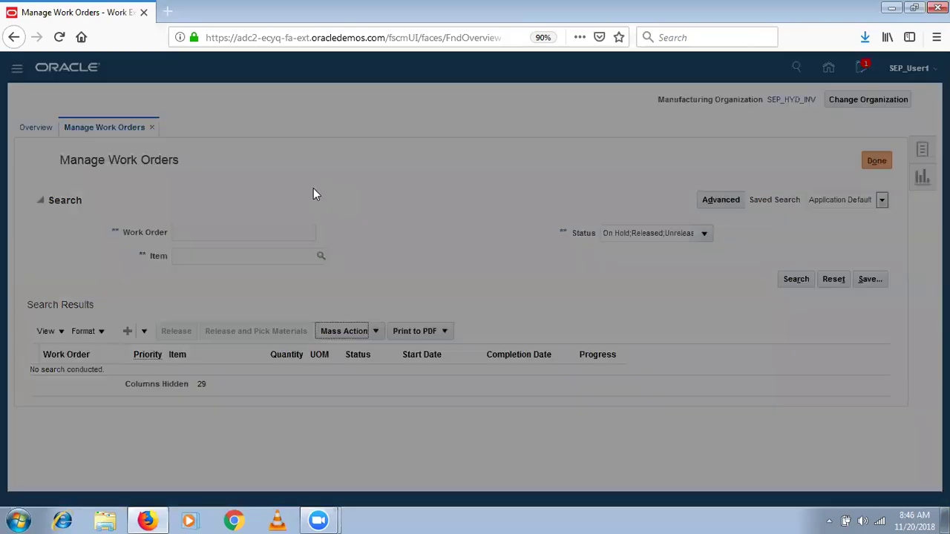
{"action": "left_click", "coordinate": [466, 236]}
{"action": "type", "text": "SEP_As"}
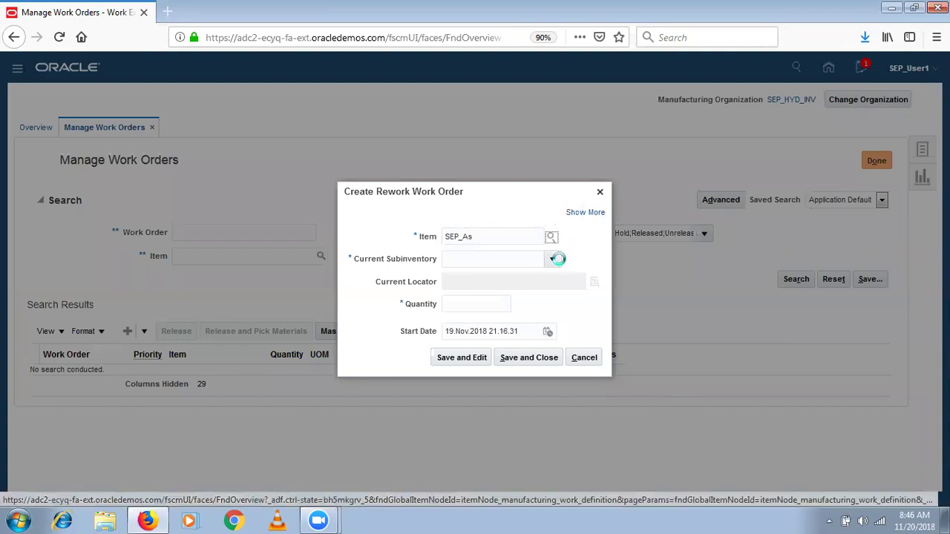
{"action": "left_click", "coordinate": [556, 260]}
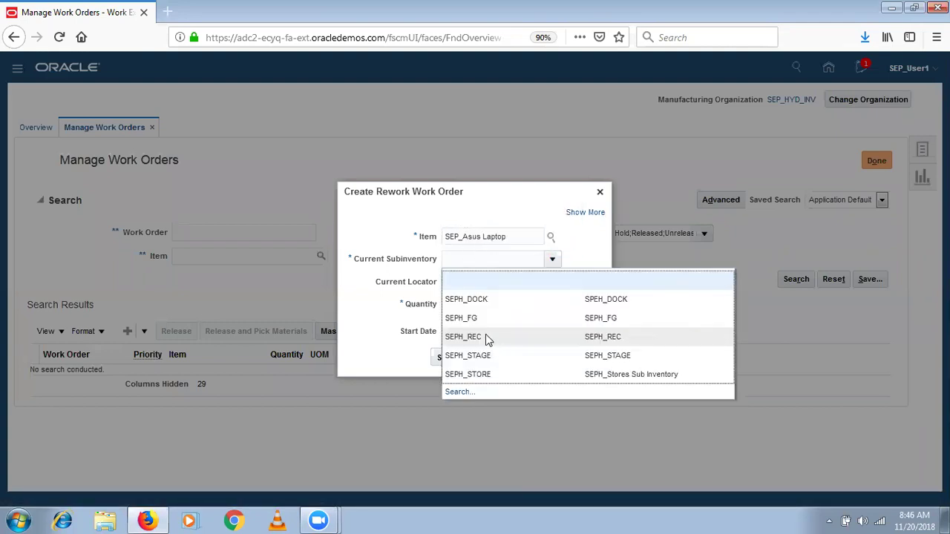
{"action": "left_click", "coordinate": [495, 325]}
{"action": "left_click", "coordinate": [461, 303]}
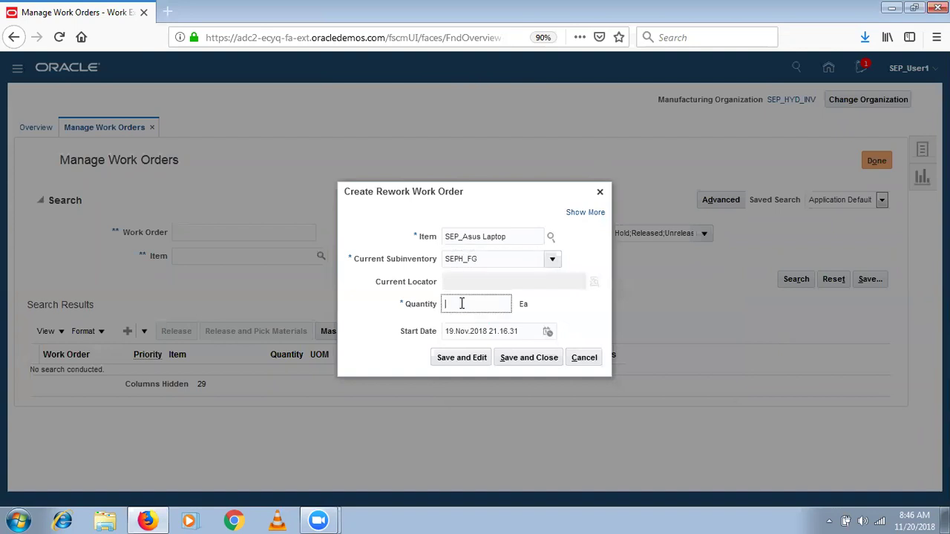
{"action": "type", "text": "1"}
{"action": "key", "text": "Tab"}
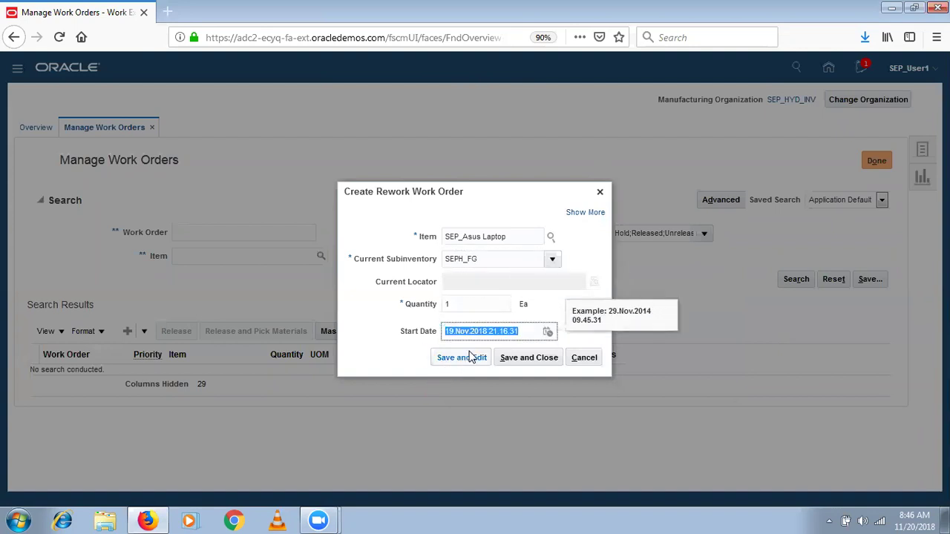
{"action": "left_click", "coordinate": [454, 363]}
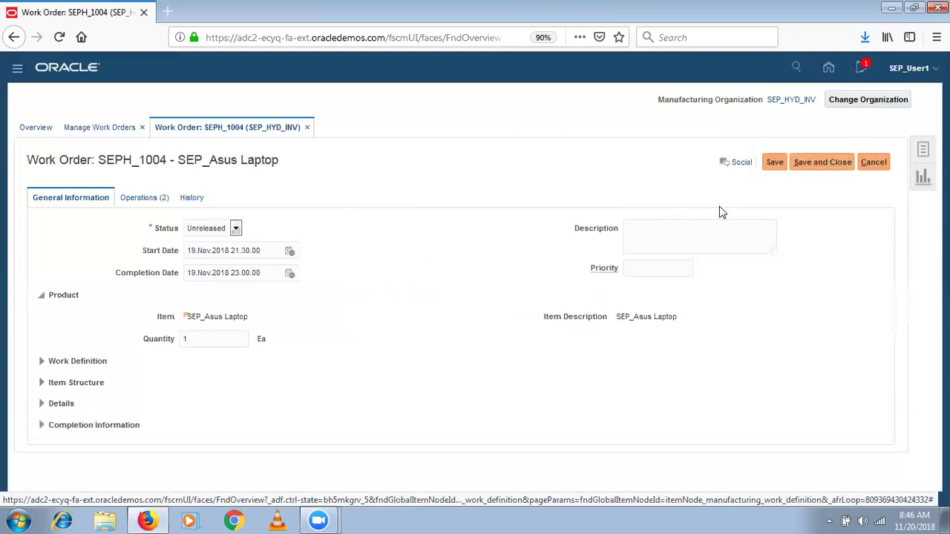
Save and close the new rework work order, release it, and finish managing work orders
{"action": "left_click", "coordinate": [157, 197]}
{"action": "left_click", "coordinate": [833, 165]}
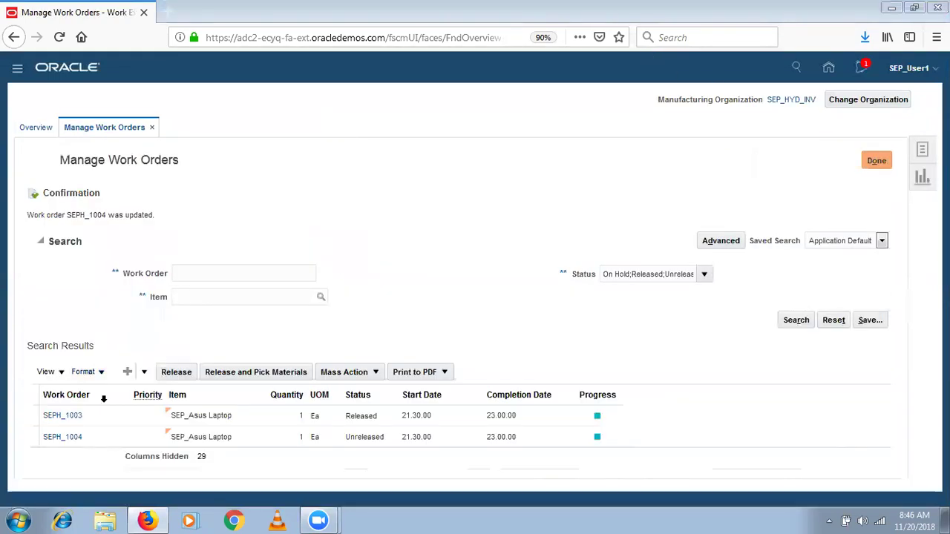
{"action": "left_click", "coordinate": [120, 435]}
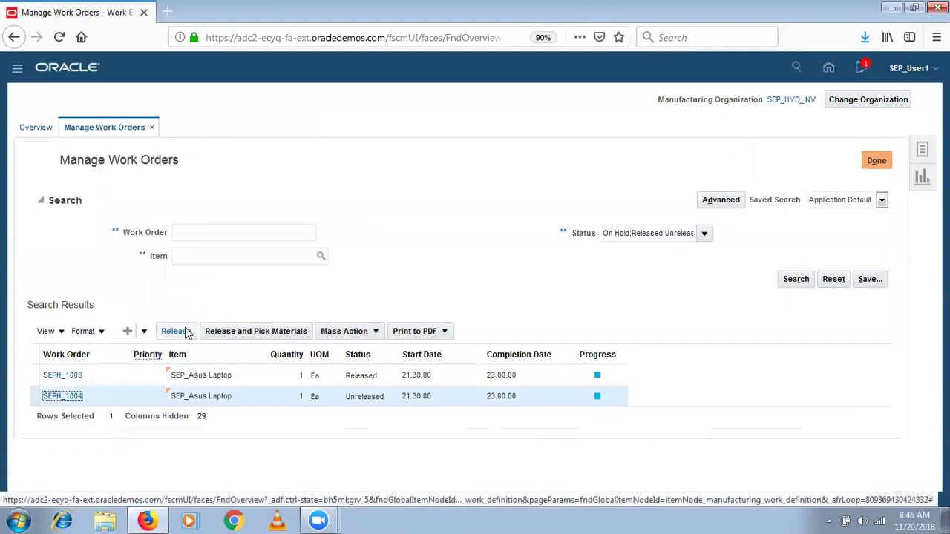
{"action": "left_click", "coordinate": [186, 332]}
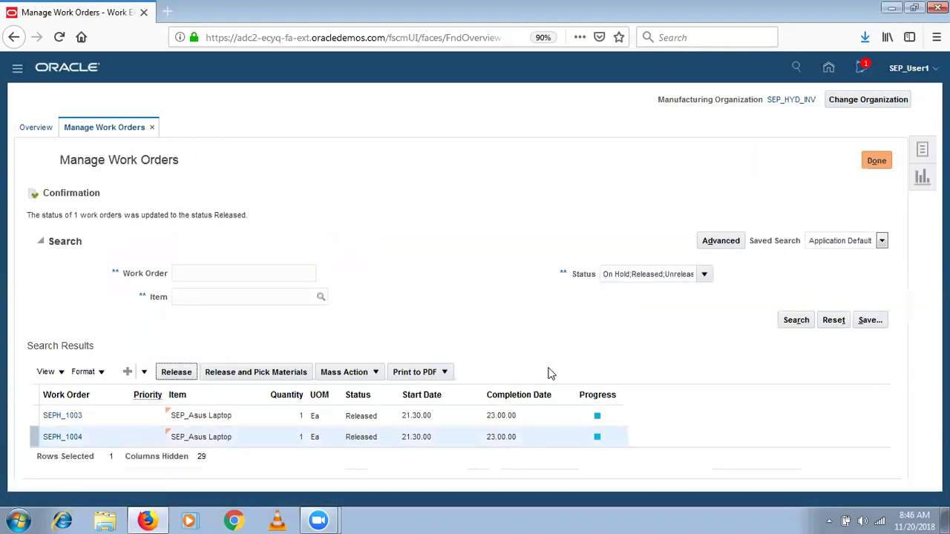
{"action": "left_click", "coordinate": [882, 163]}
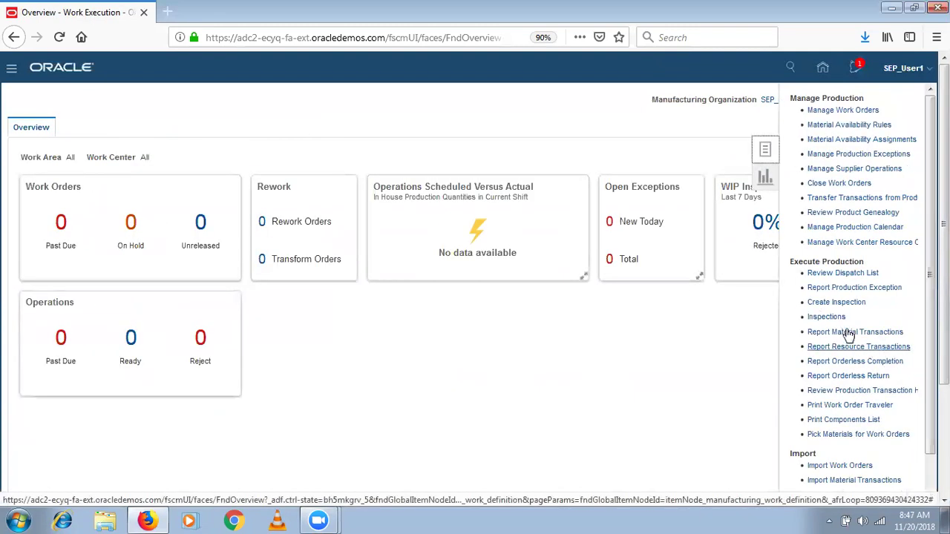
From the dispatch list, report material for operation 10 of the new rework work order, adding SEP_ Core i5 as an issue component
{"action": "left_click", "coordinate": [841, 273]}
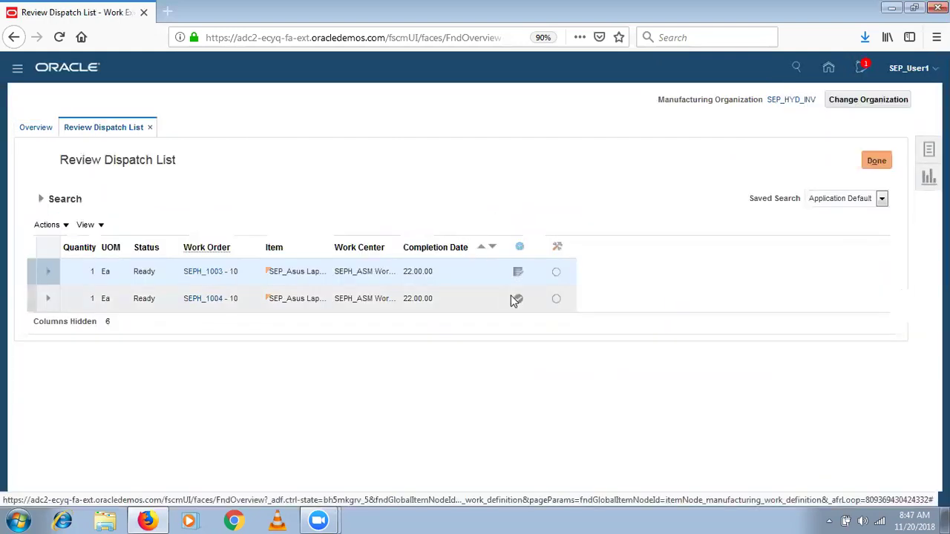
{"action": "left_click", "coordinate": [475, 305]}
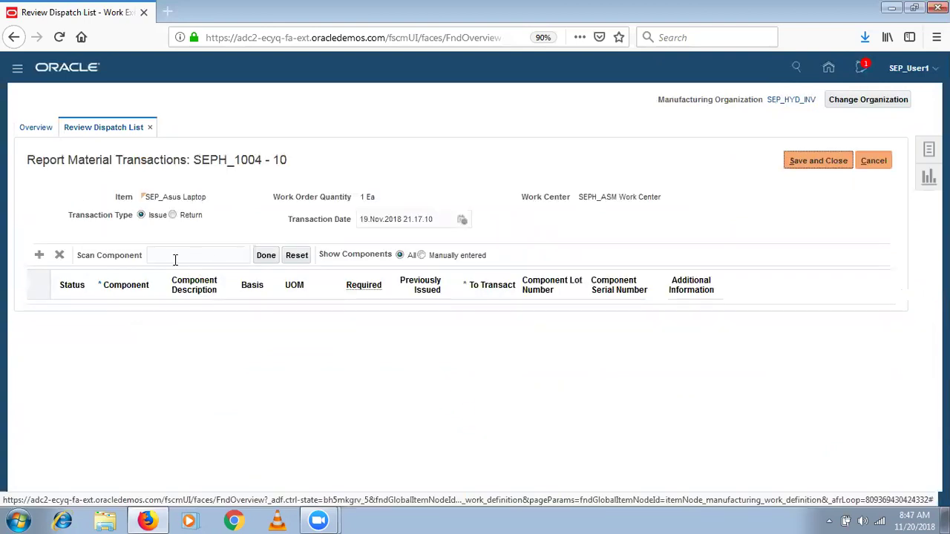
{"action": "left_click", "coordinate": [39, 256]}
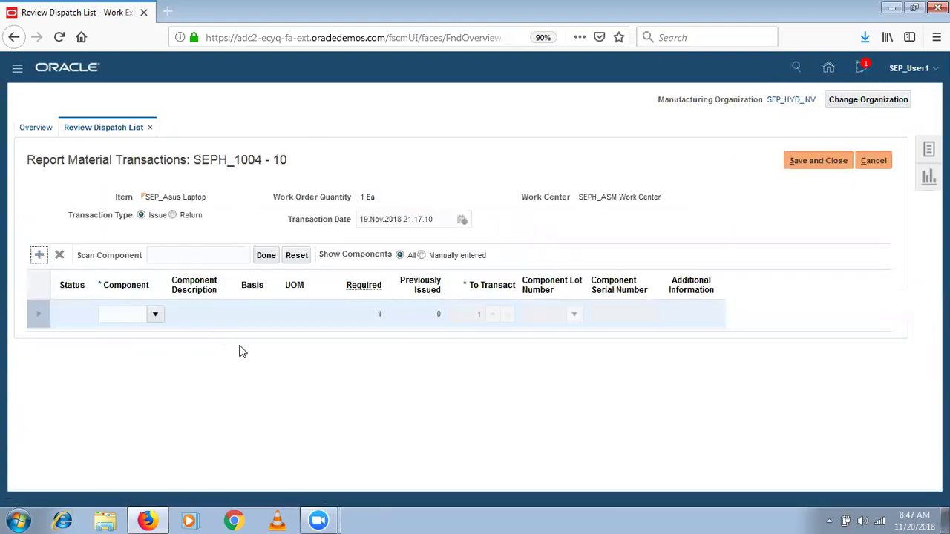
{"action": "left_click", "coordinate": [155, 314]}
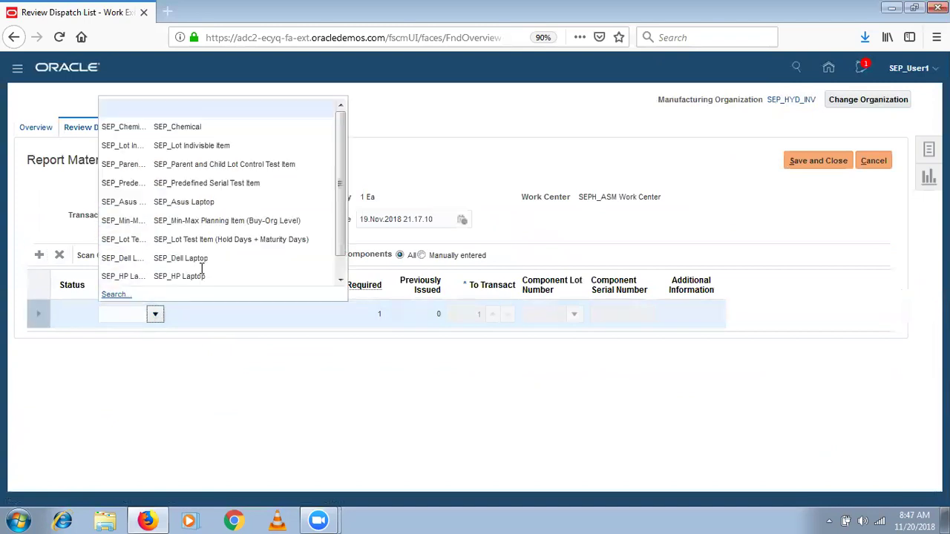
{"action": "left_click", "coordinate": [119, 294]}
{"action": "left_click", "coordinate": [431, 263]}
{"action": "type", "text": "SEP%"}
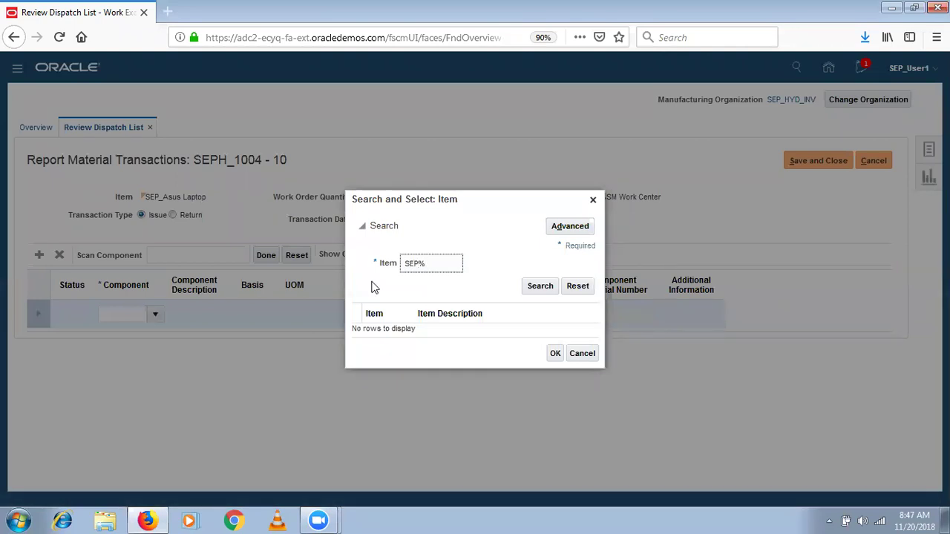
{"action": "key", "text": "Return"}
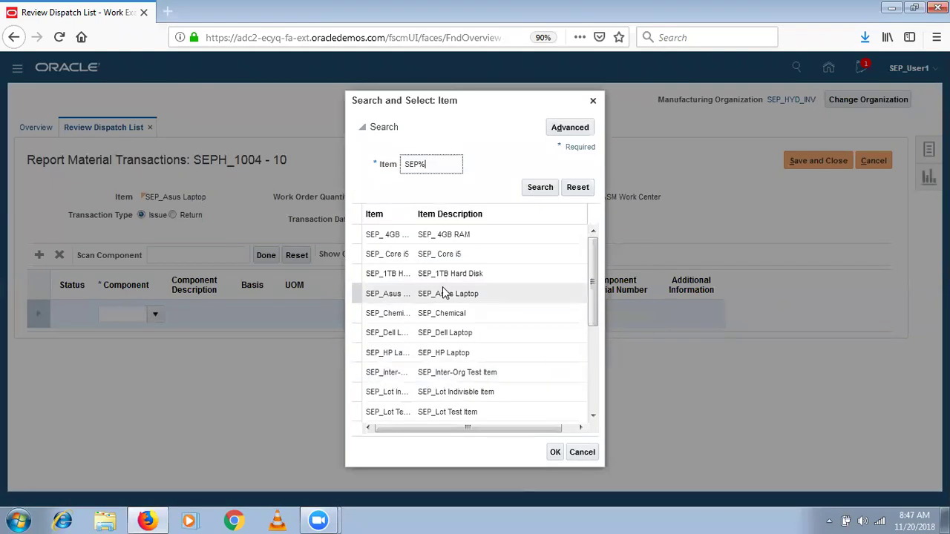
{"action": "left_click", "coordinate": [554, 452]}
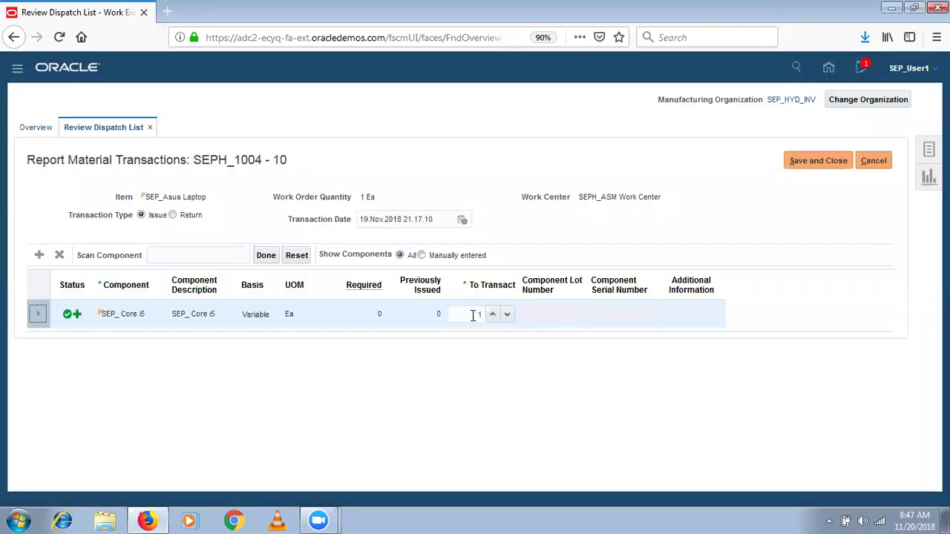
Set the SEP_ Core i5 quantity to transact to -1 with subinventory SEPH_DOCK, and save and close the material transaction
{"action": "left_click", "coordinate": [473, 315]}
{"action": "type", "text": "-"}
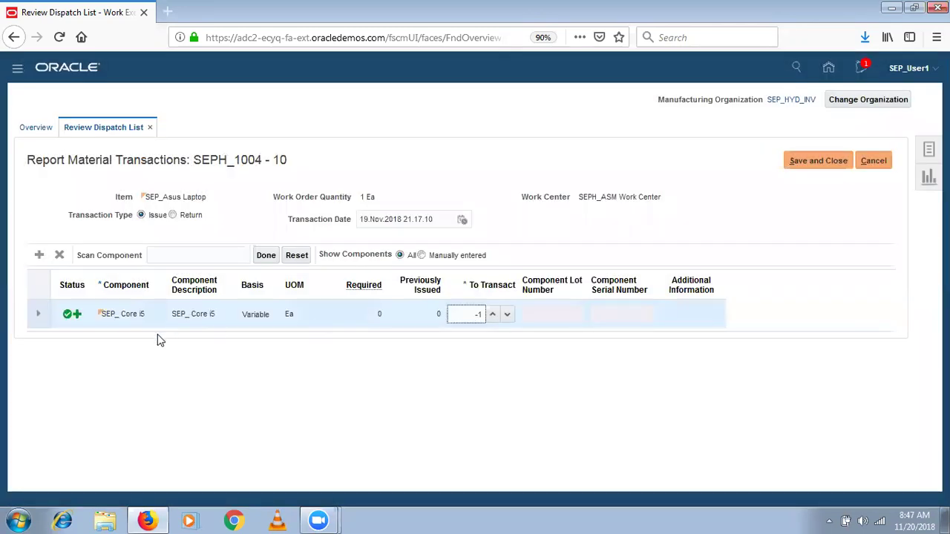
{"action": "left_click", "coordinate": [33, 313]}
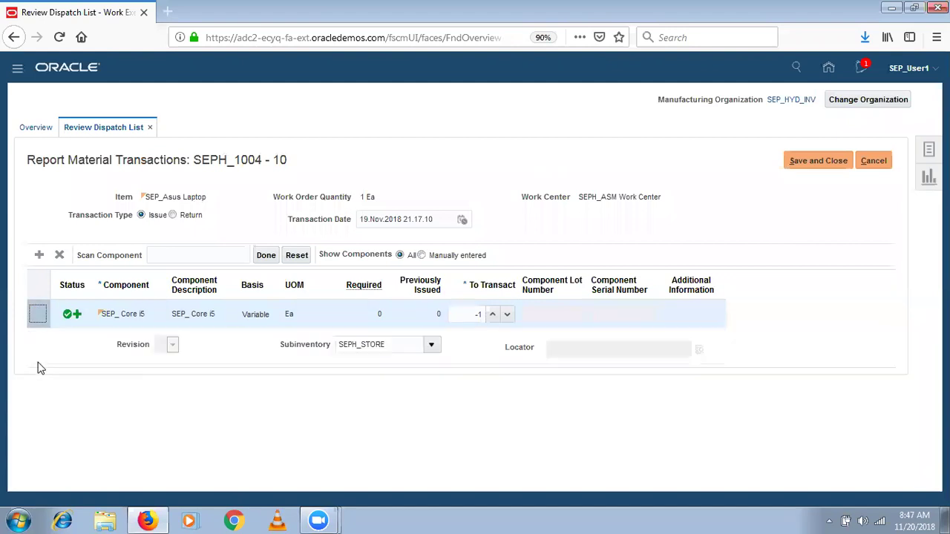
{"action": "left_click", "coordinate": [430, 345]}
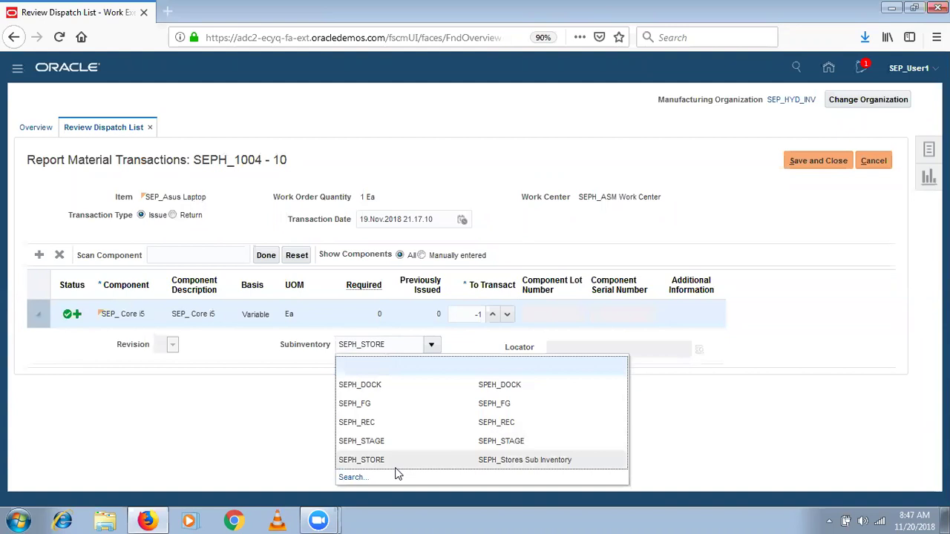
{"action": "left_click", "coordinate": [423, 383]}
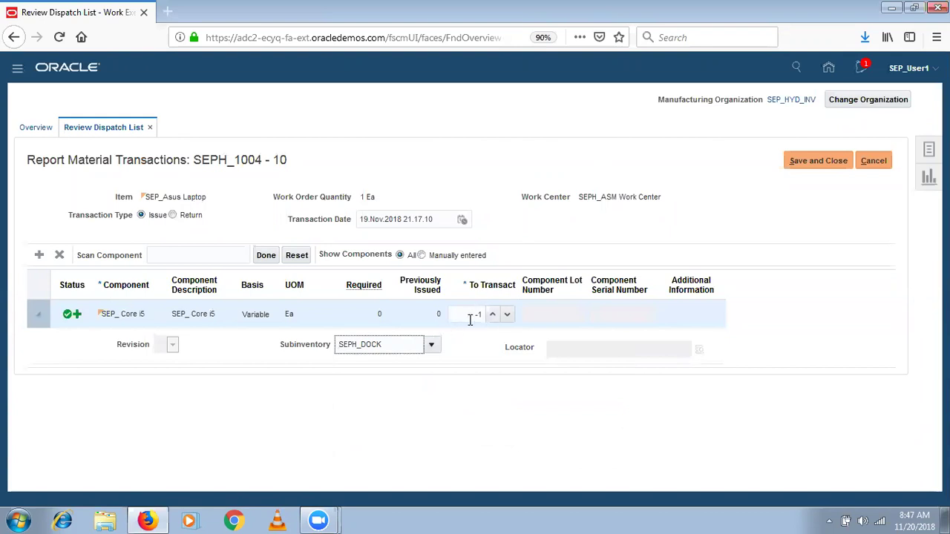
{"action": "left_click", "coordinate": [815, 161]}
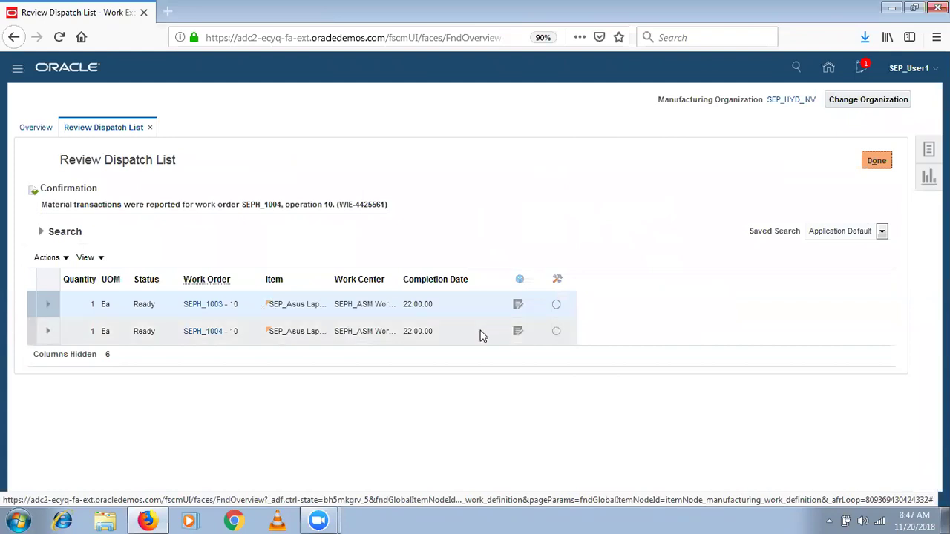
Report a second material transaction for the same operation, issuing 1 SEP_ Core i5 from subinventory SEPH_STORE, and save and close it
{"action": "left_click", "coordinate": [518, 331]}
{"action": "left_click", "coordinate": [518, 299]}
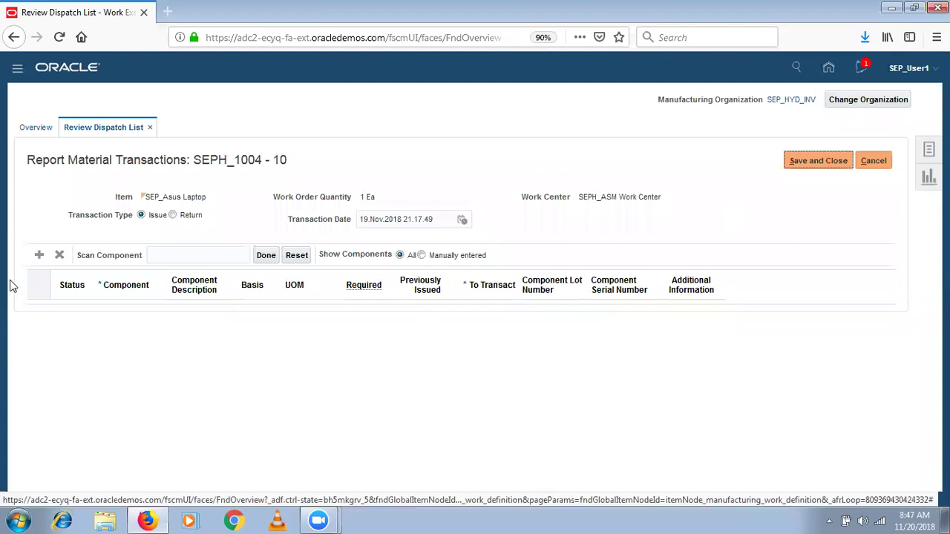
{"action": "left_click", "coordinate": [38, 255]}
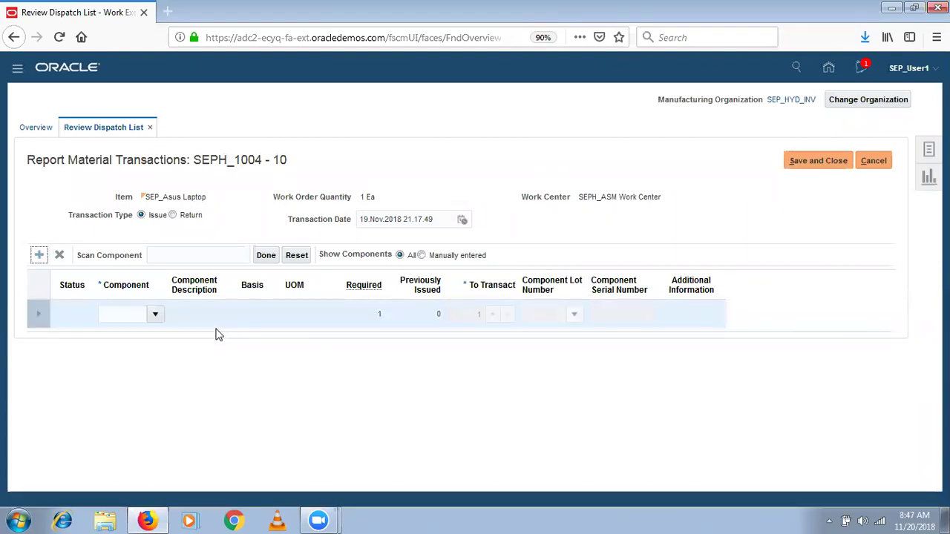
{"action": "left_click", "coordinate": [156, 314]}
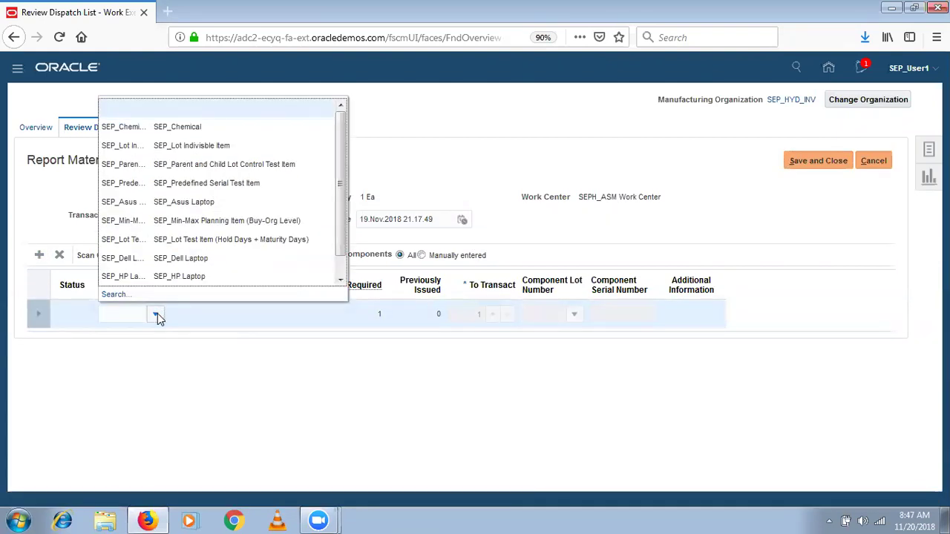
{"action": "left_click", "coordinate": [113, 294]}
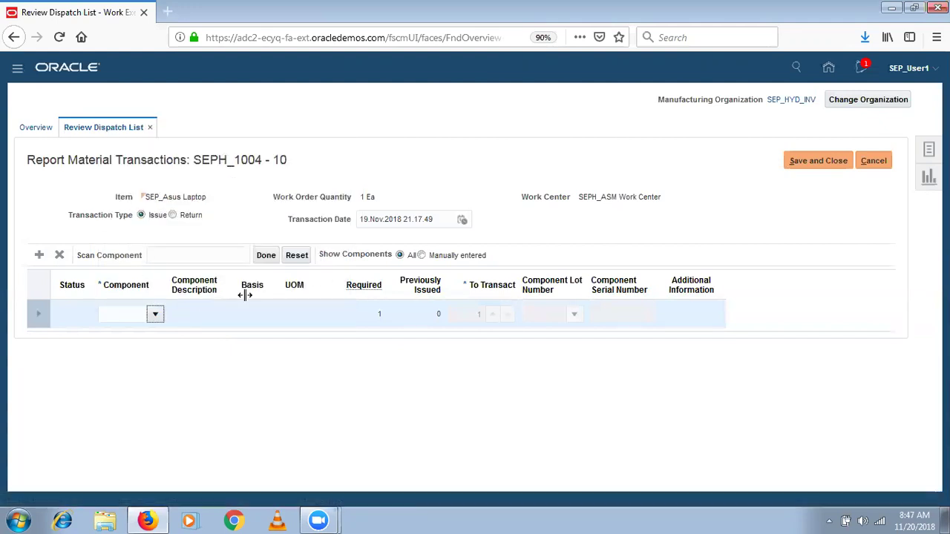
{"action": "left_click", "coordinate": [422, 264]}
{"action": "type", "text": "SE"}
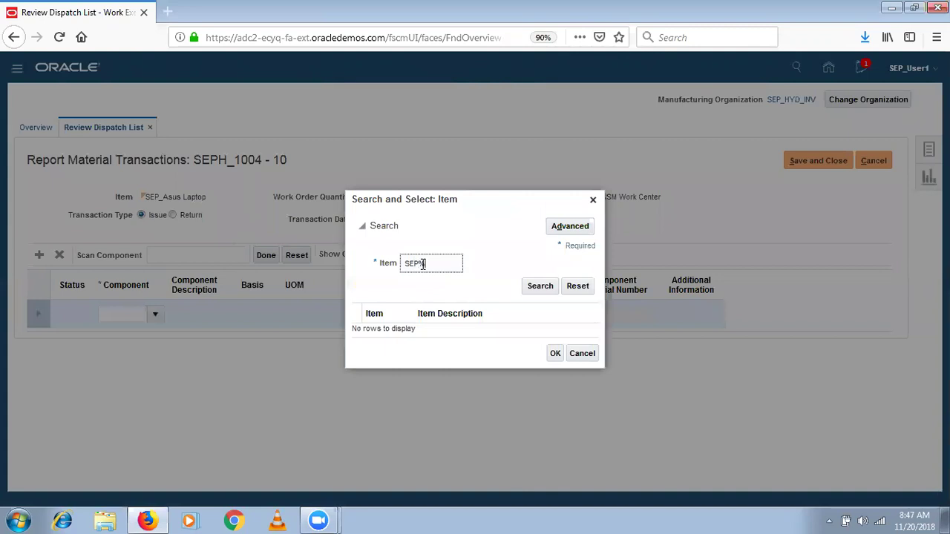
{"action": "type", "text": "P%"}
{"action": "key", "text": "Return"}
{"action": "left_click", "coordinate": [435, 252]}
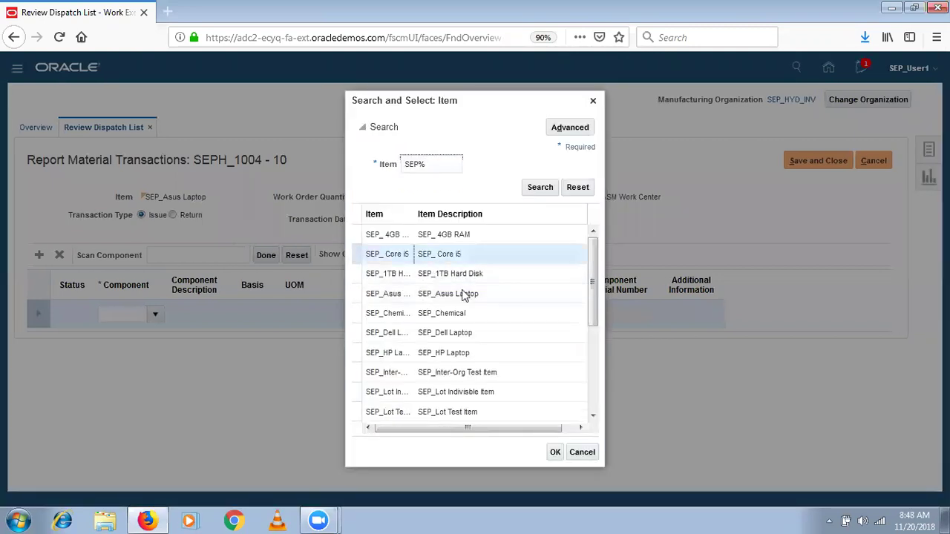
{"action": "left_click", "coordinate": [553, 452]}
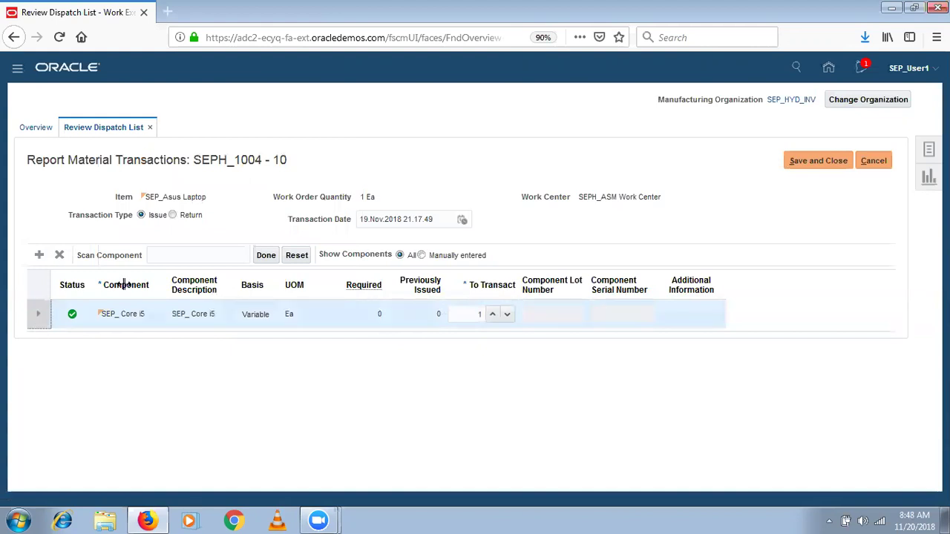
{"action": "left_click", "coordinate": [38, 314]}
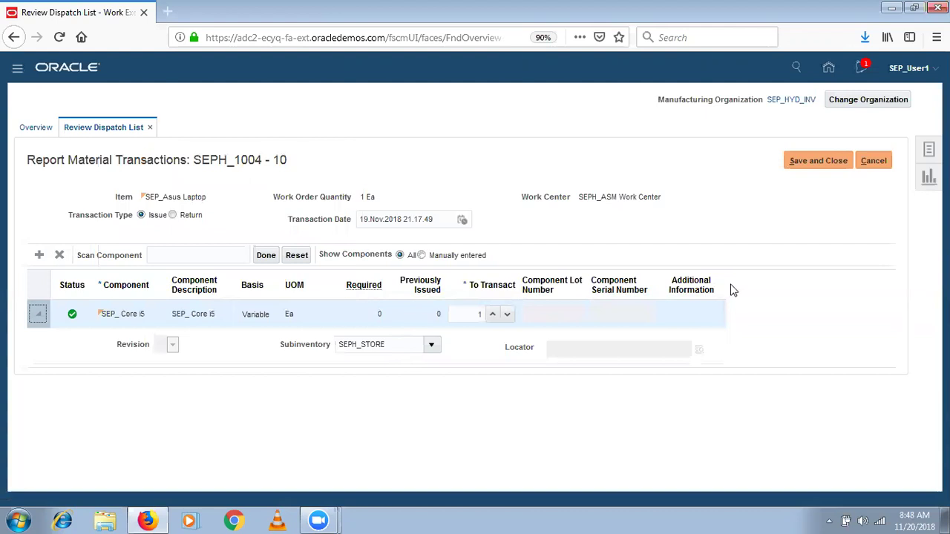
{"action": "left_click", "coordinate": [817, 160]}
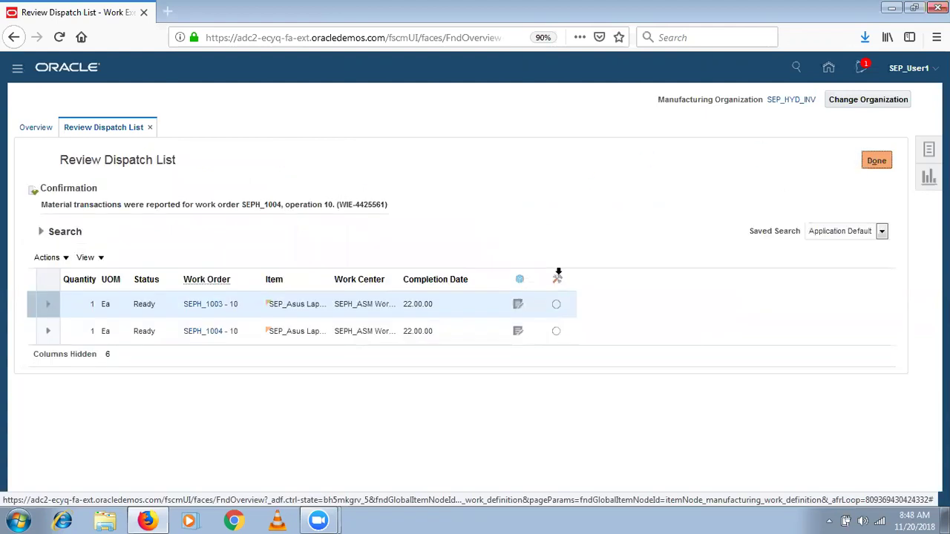
Complete operation 10 of the new rework work order with details for quantity 1, and save and close
{"action": "left_click", "coordinate": [90, 330]}
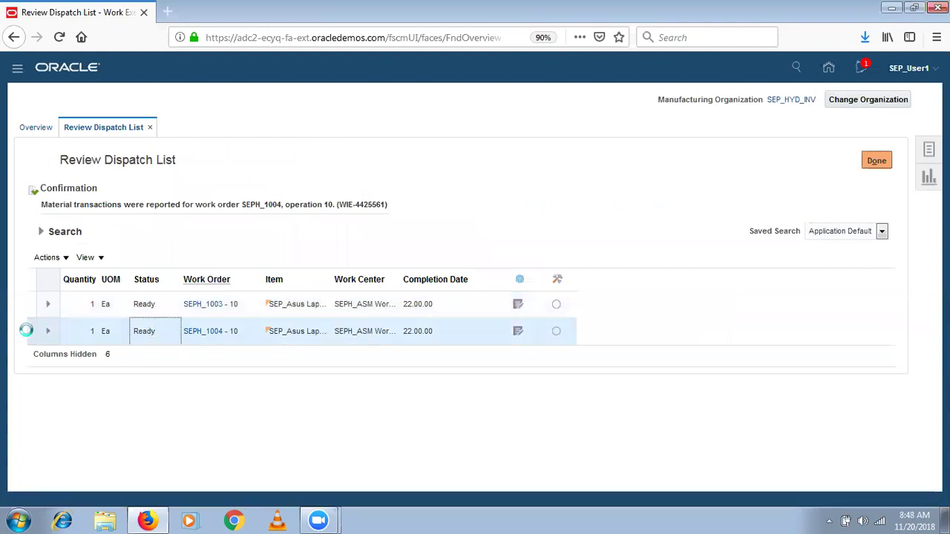
{"action": "left_click", "coordinate": [48, 298]}
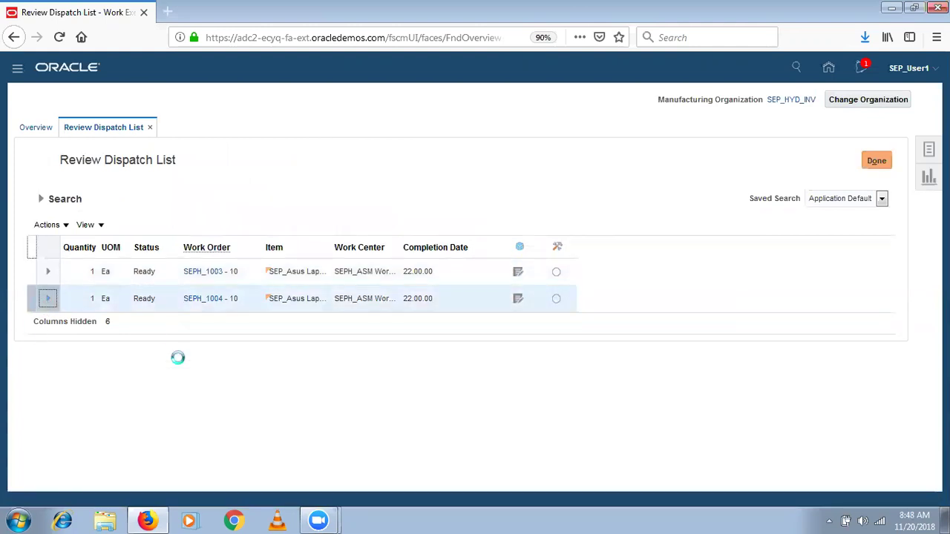
{"action": "left_click", "coordinate": [447, 327]}
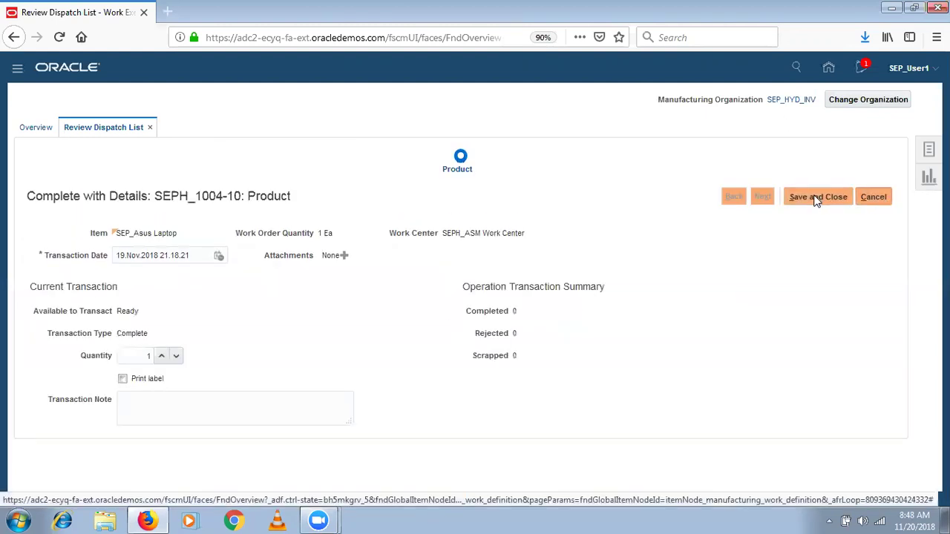
{"action": "left_click", "coordinate": [816, 199]}
{"action": "left_click", "coordinate": [817, 200]}
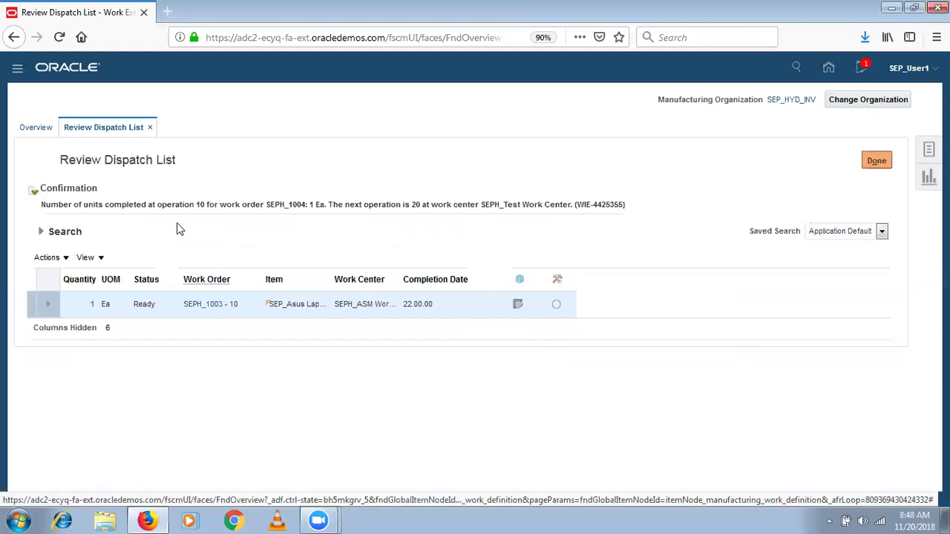
Search the dispatch list for Ready operations across all work areas and all work centers
{"action": "left_click", "coordinate": [41, 230]}
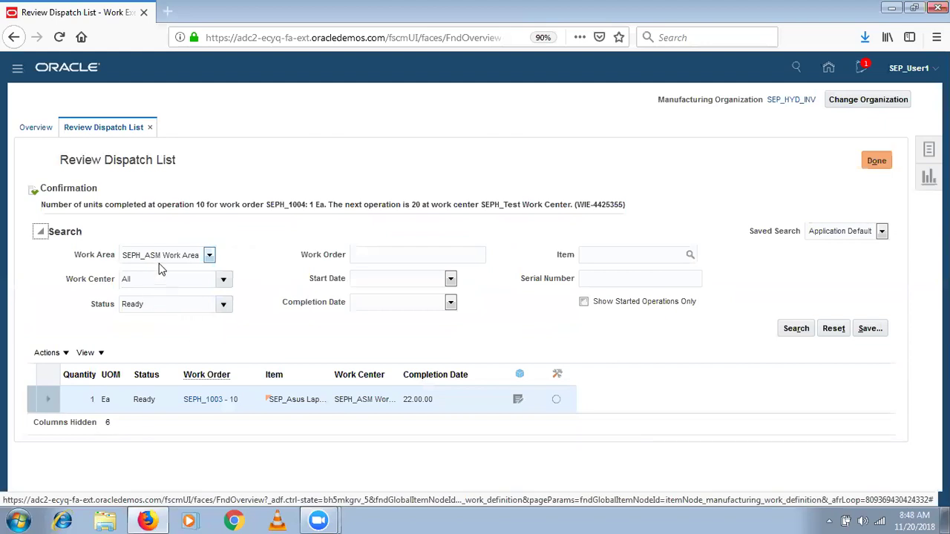
{"action": "left_click", "coordinate": [194, 253]}
{"action": "left_click", "coordinate": [193, 276]}
{"action": "left_click", "coordinate": [223, 279]}
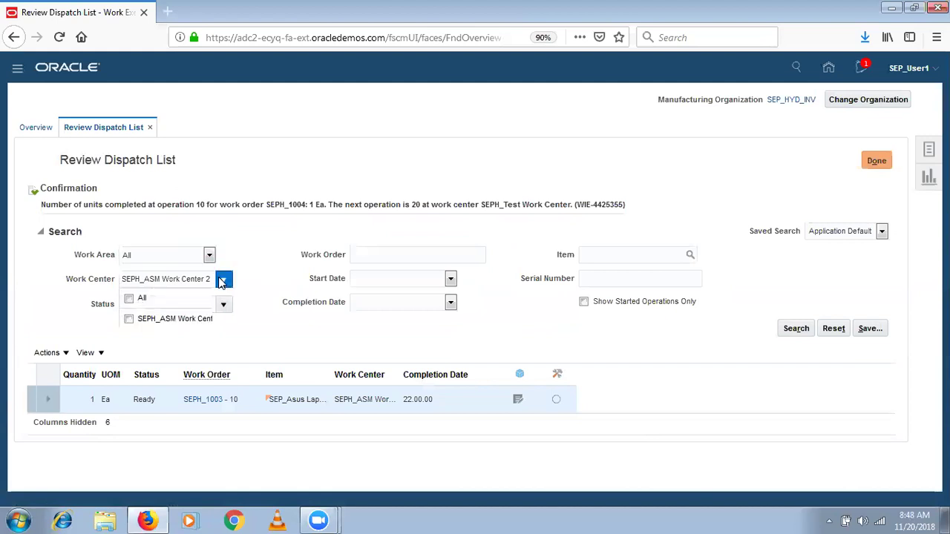
{"action": "left_click", "coordinate": [130, 299]}
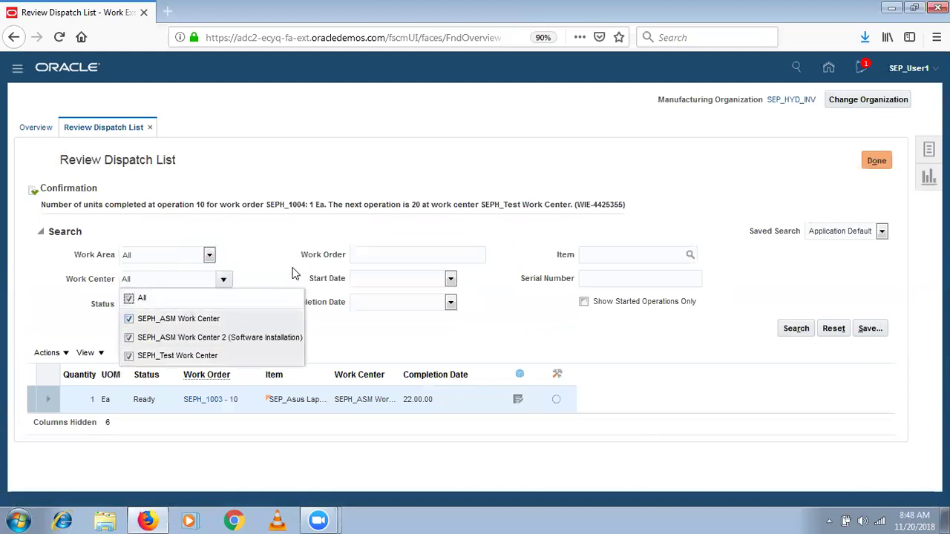
{"action": "left_click", "coordinate": [259, 266]}
{"action": "left_click", "coordinate": [224, 304]}
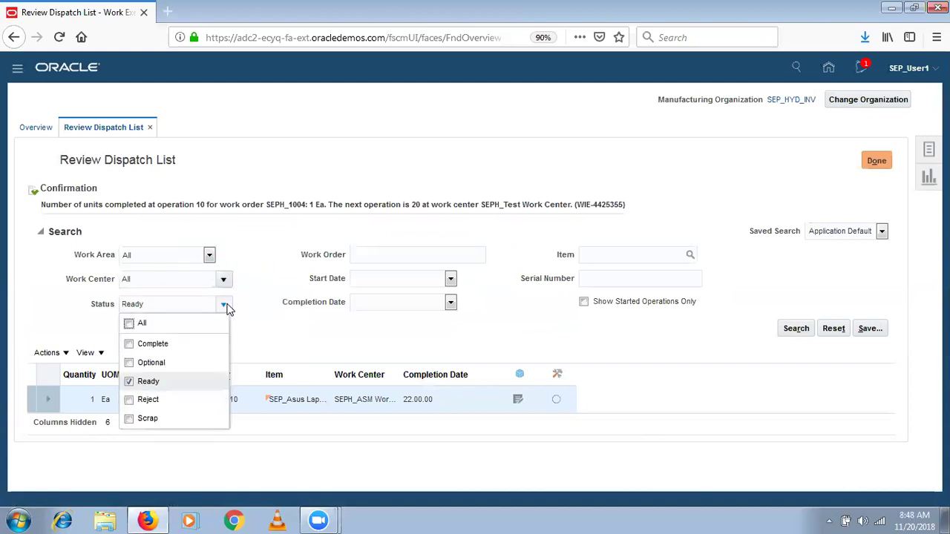
{"action": "left_click", "coordinate": [401, 349]}
{"action": "left_click", "coordinate": [798, 331]}
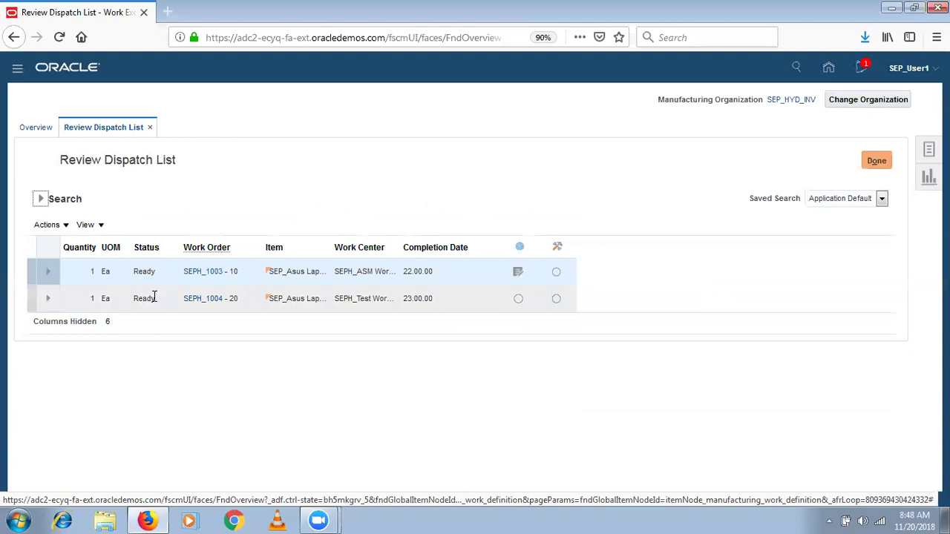
Complete quantity 1 at operation 20 of the new rework work order, and finish reviewing the dispatch list
{"action": "left_click", "coordinate": [154, 298]}
{"action": "left_click", "coordinate": [46, 298]}
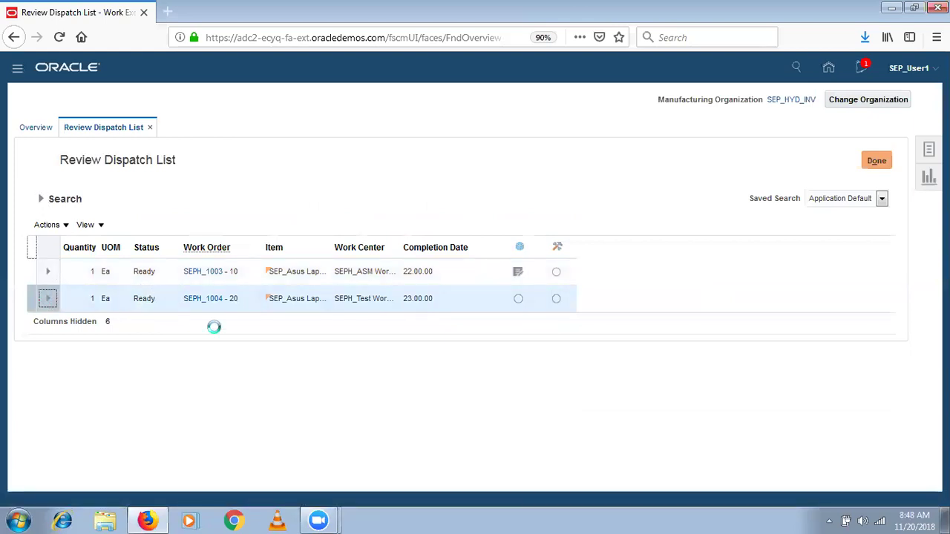
{"action": "left_click", "coordinate": [441, 327]}
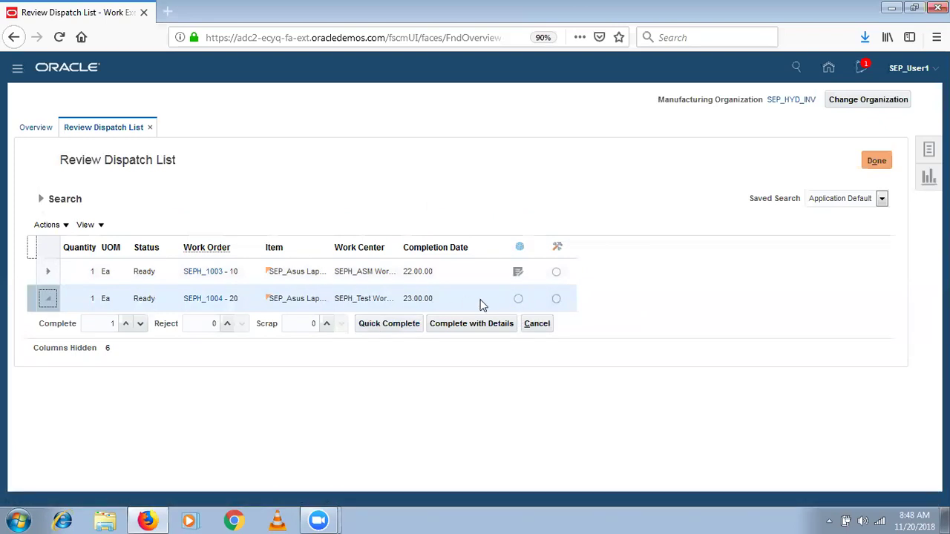
{"action": "left_click", "coordinate": [410, 325]}
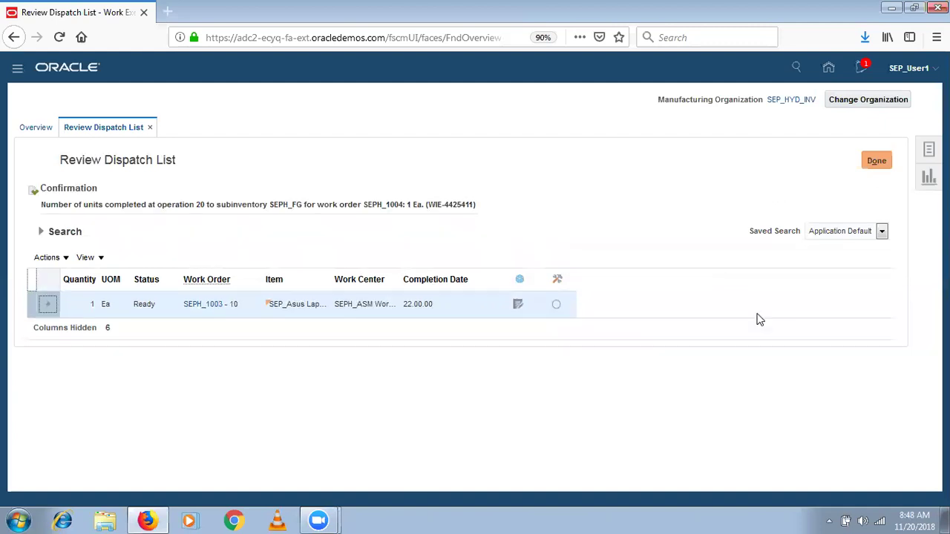
{"action": "left_click", "coordinate": [880, 162]}
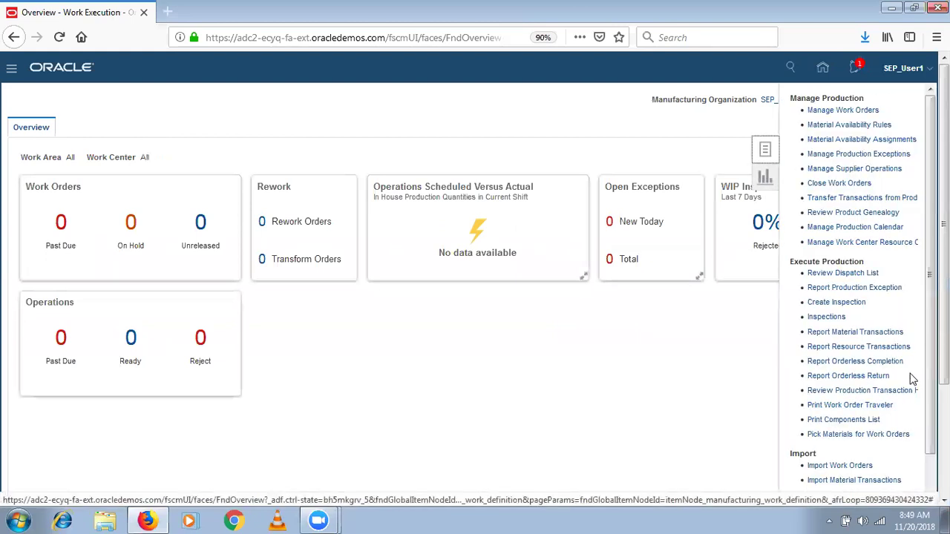
Search the production transaction history for work order SEPH_1004
{"action": "left_click", "coordinate": [863, 394]}
{"action": "left_click", "coordinate": [193, 250]}
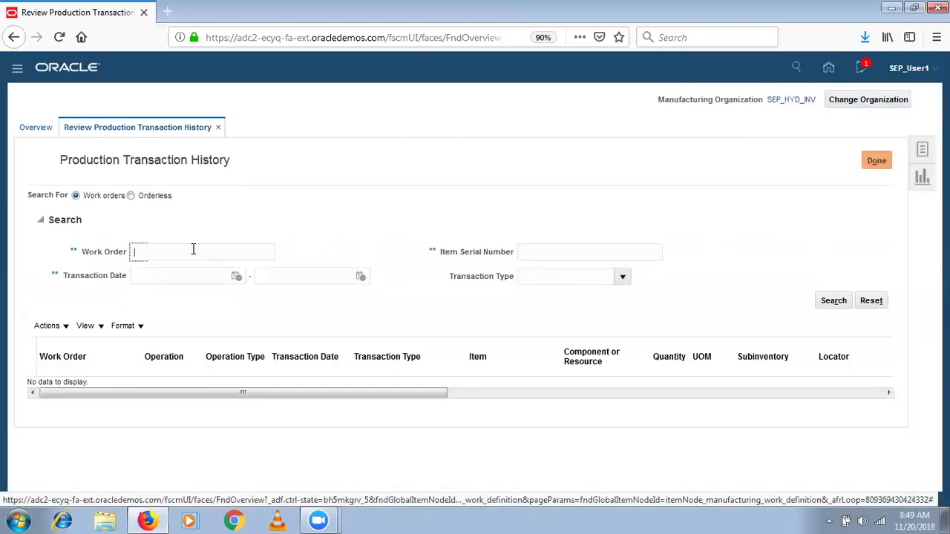
{"action": "type", "text": "SEPH_1004"}
{"action": "left_click", "coordinate": [832, 300]}
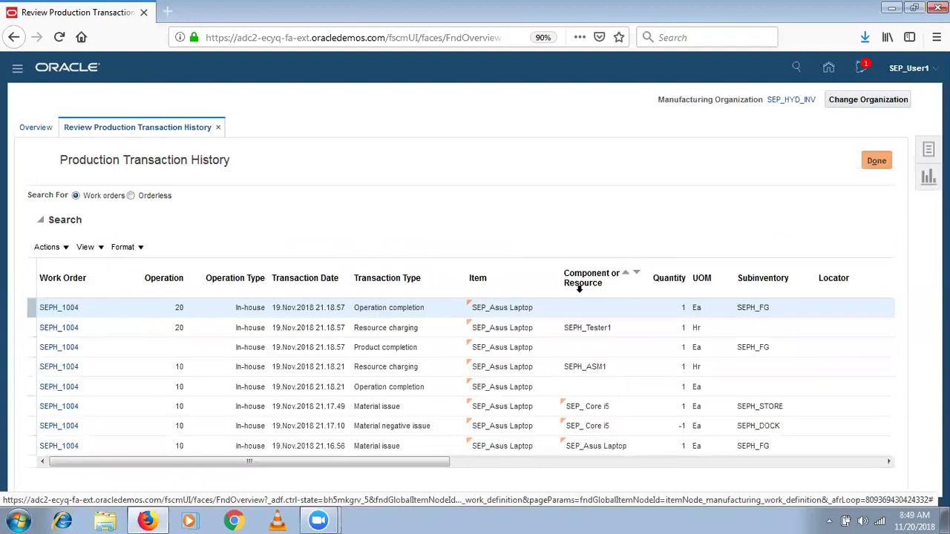
Examine the material issue and negative issue lines of operation 10, comparing their components, quantities and subinventories
{"action": "left_click", "coordinate": [379, 446]}
{"action": "left_click_drag", "start_coordinate": [399, 443], "coordinate": [752, 446]}
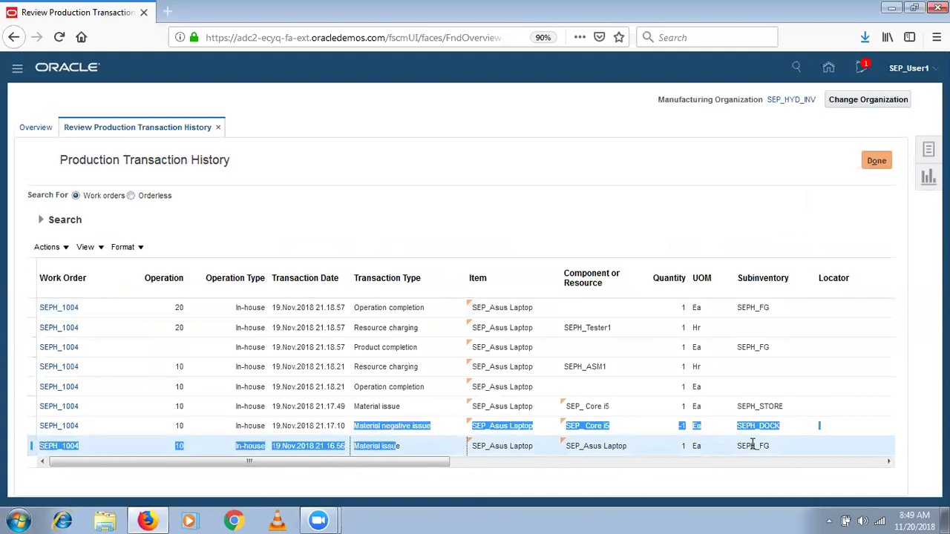
{"action": "left_click", "coordinate": [752, 445]}
{"action": "left_click", "coordinate": [610, 444]}
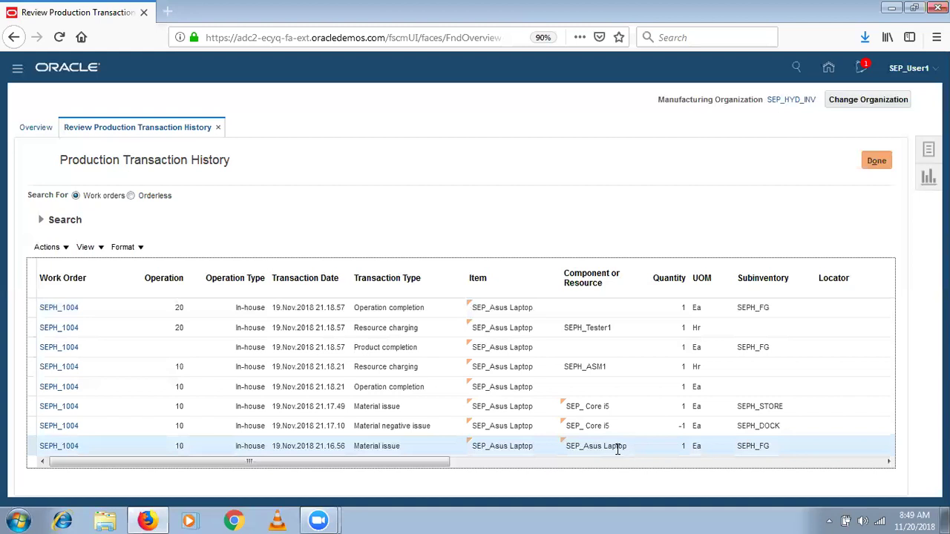
{"action": "left_click", "coordinate": [684, 446]}
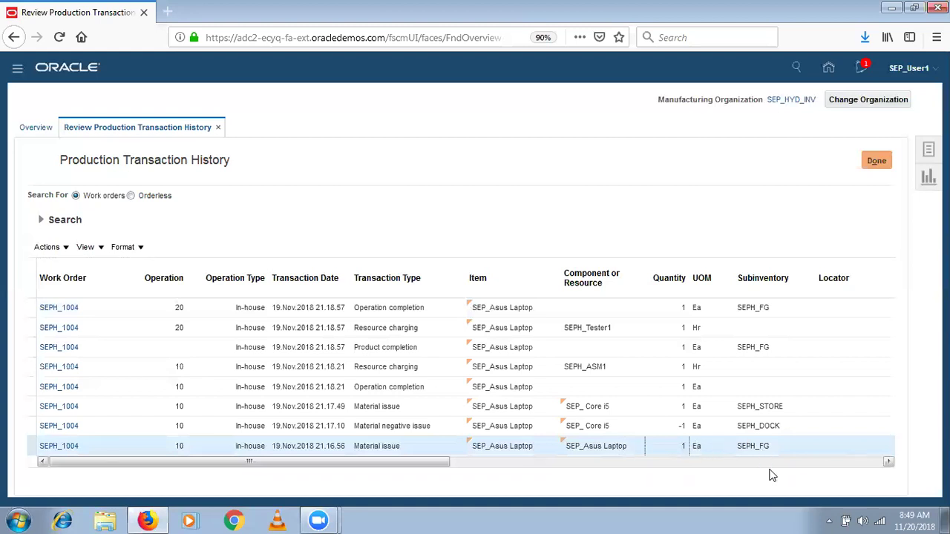
{"action": "left_click", "coordinate": [651, 426]}
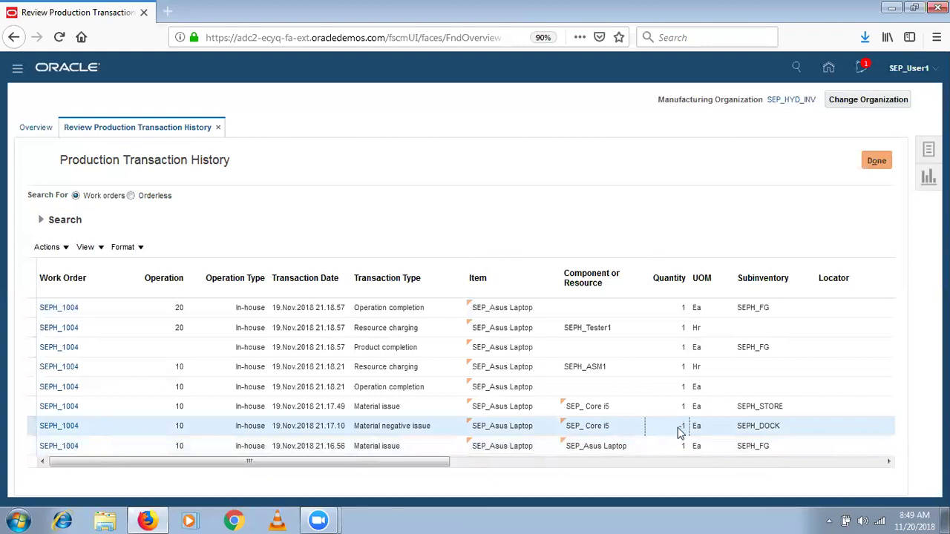
{"action": "left_click", "coordinate": [773, 425]}
{"action": "double_click", "coordinate": [783, 432]}
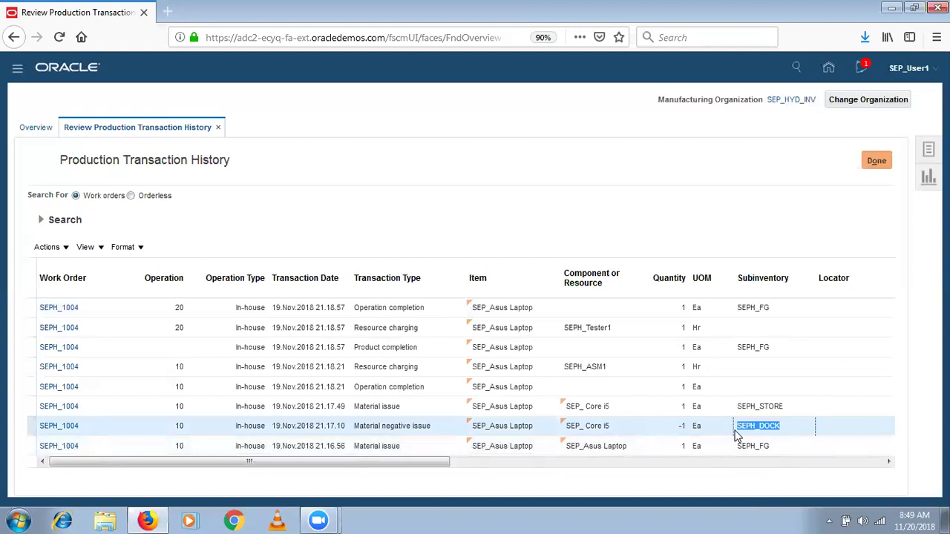
{"action": "left_click", "coordinate": [578, 411]}
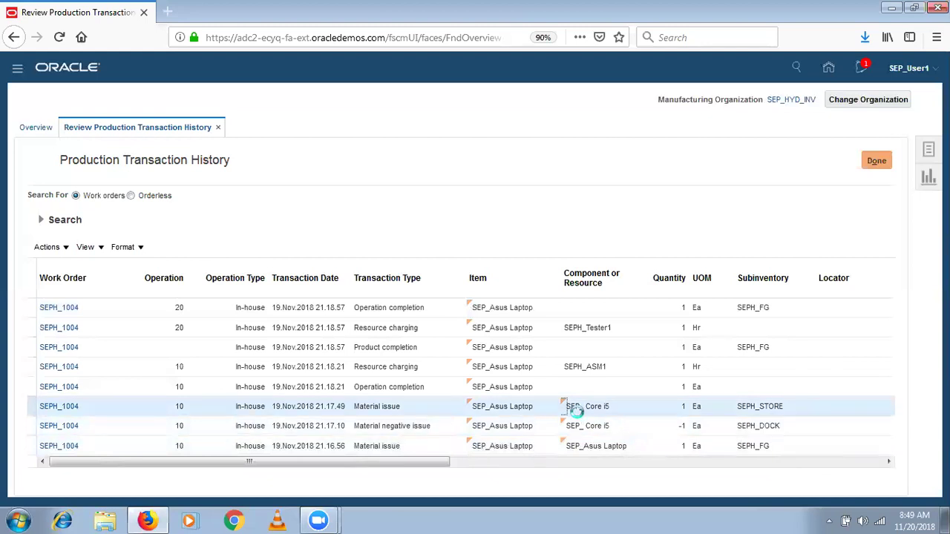
{"action": "left_click_drag", "start_coordinate": [789, 414], "coordinate": [727, 415]}
{"action": "left_click", "coordinate": [679, 429]}
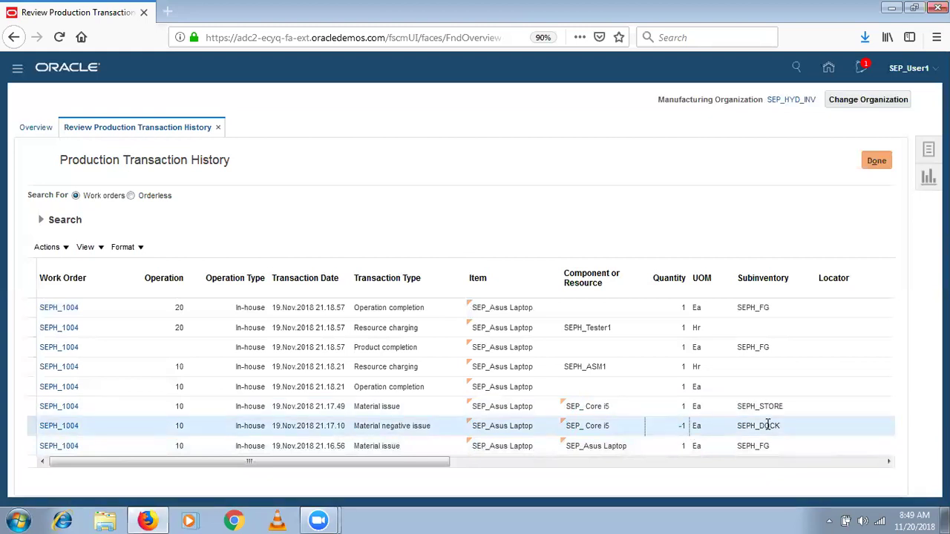
{"action": "left_click", "coordinate": [791, 406]}
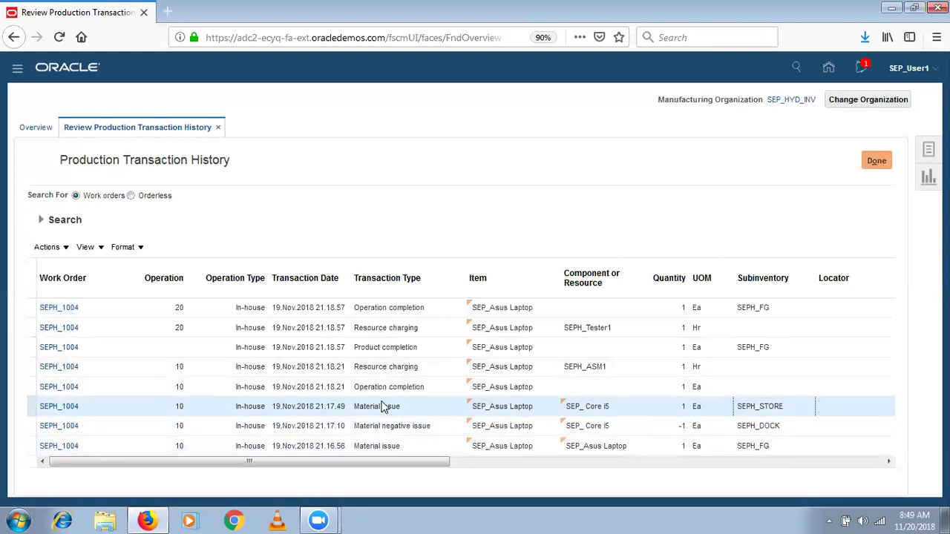
{"action": "left_click_drag", "start_coordinate": [795, 413], "coordinate": [757, 418]}
Examine the operation completion, resource charging and product completion lines, and finish reviewing the production transaction history
{"action": "left_click", "coordinate": [589, 388]}
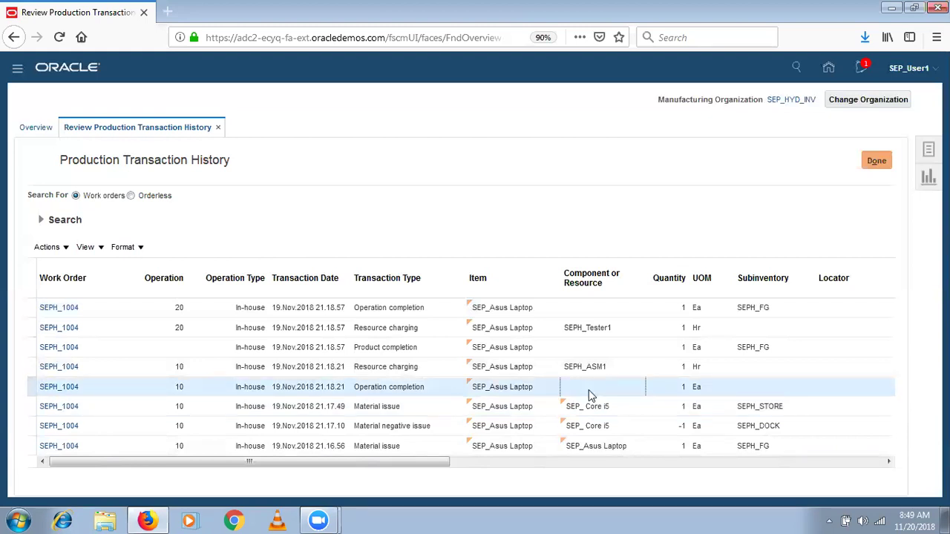
{"action": "left_click", "coordinate": [618, 370]}
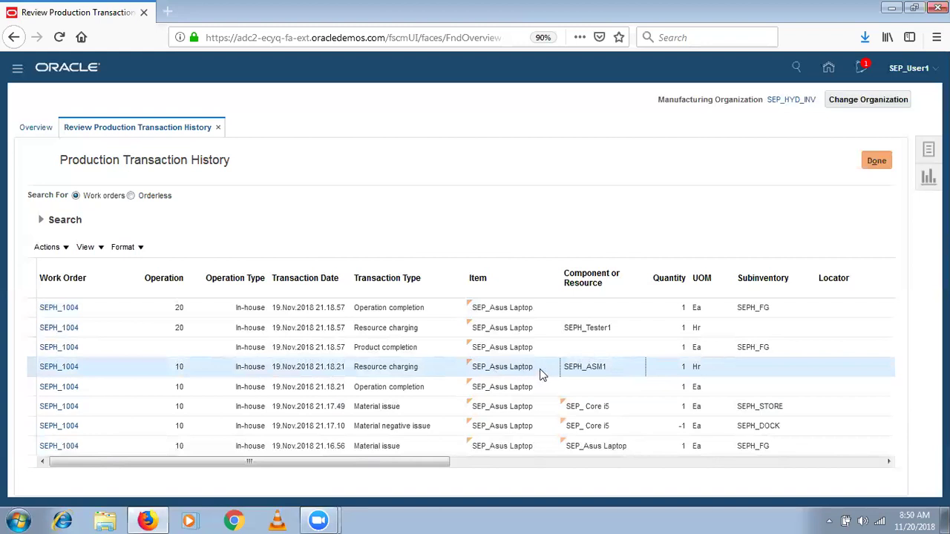
{"action": "left_click", "coordinate": [537, 310]}
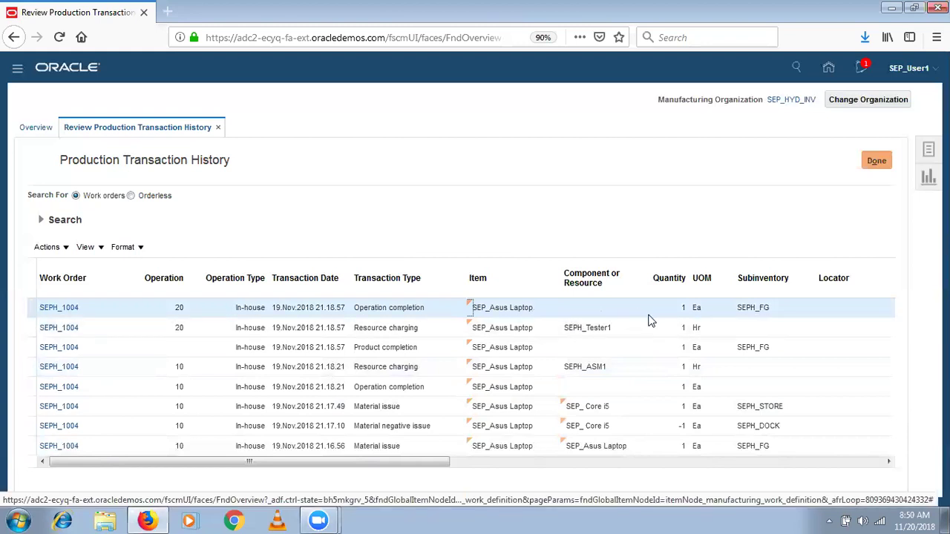
{"action": "left_click", "coordinate": [613, 328]}
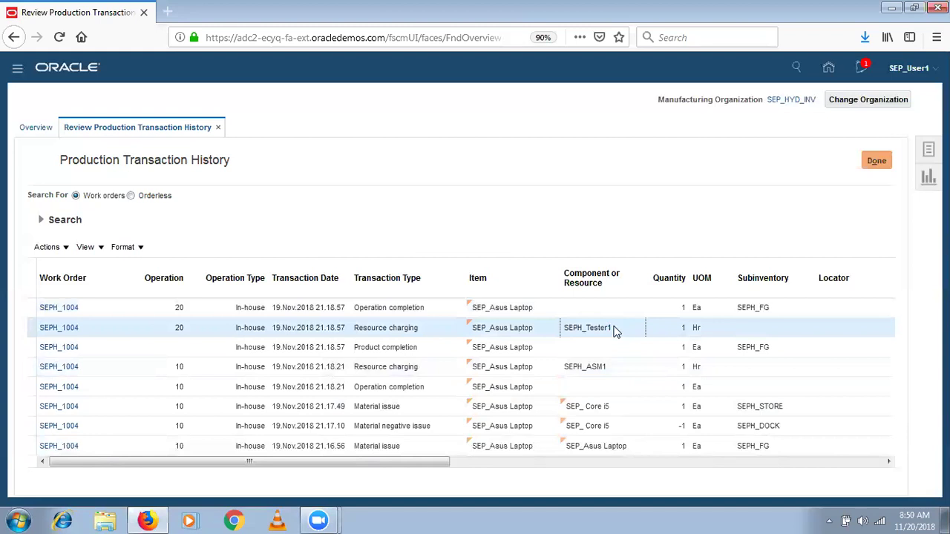
{"action": "left_click", "coordinate": [597, 344]}
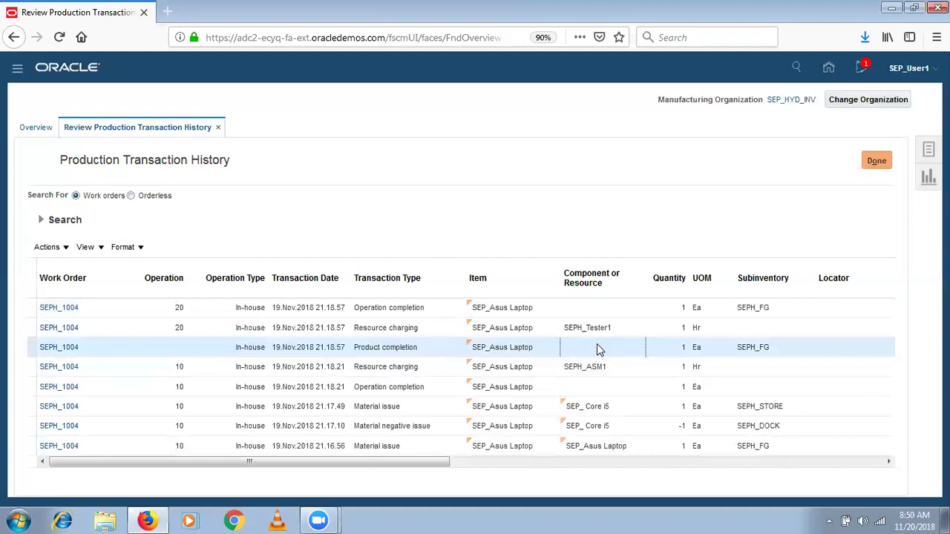
{"action": "left_click", "coordinate": [878, 159]}
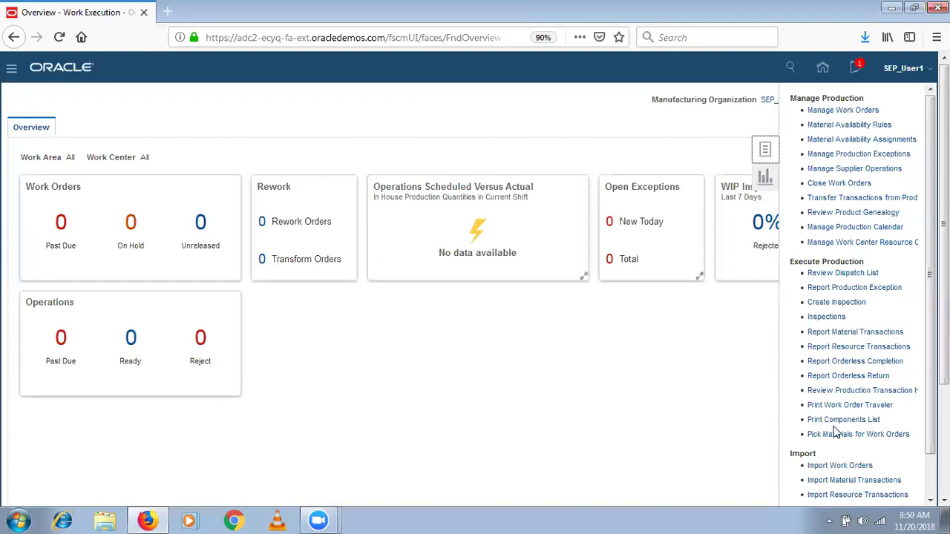
Start an orderless completion of 1 SEP_Asus Laptop with transaction subtype Standard Production, and proceed to the backflush materials
{"action": "left_click", "coordinate": [864, 363]}
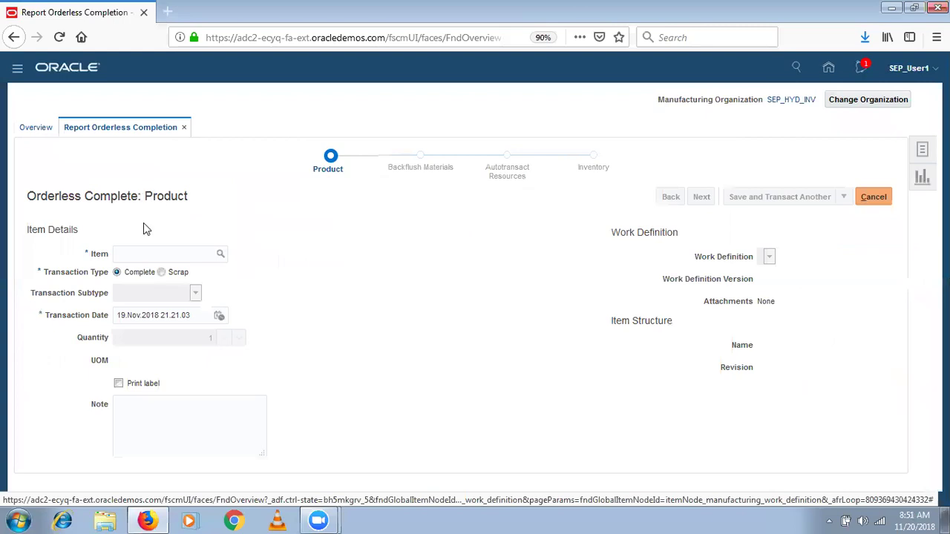
{"action": "left_click", "coordinate": [145, 254]}
{"action": "type", "text": "SEP_A"}
{"action": "key", "text": "Tab"}
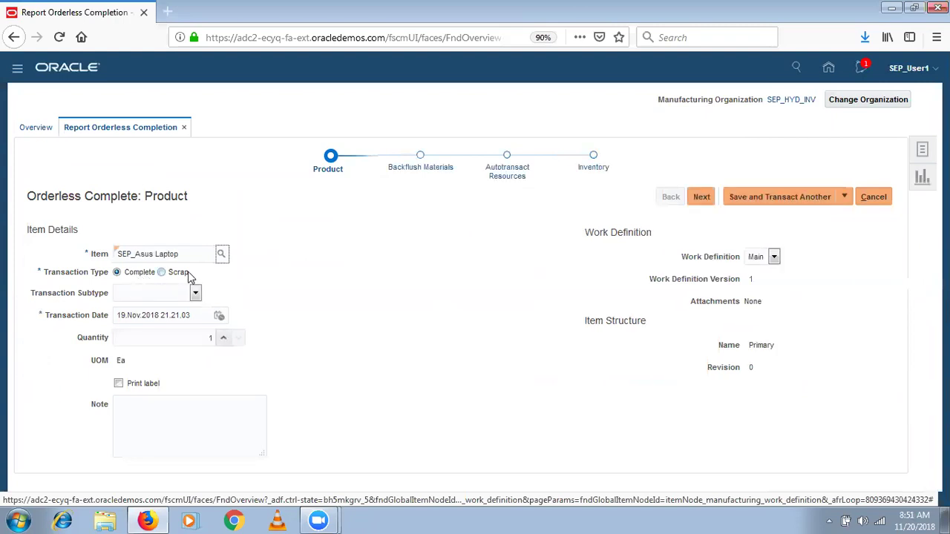
{"action": "left_click", "coordinate": [141, 295]}
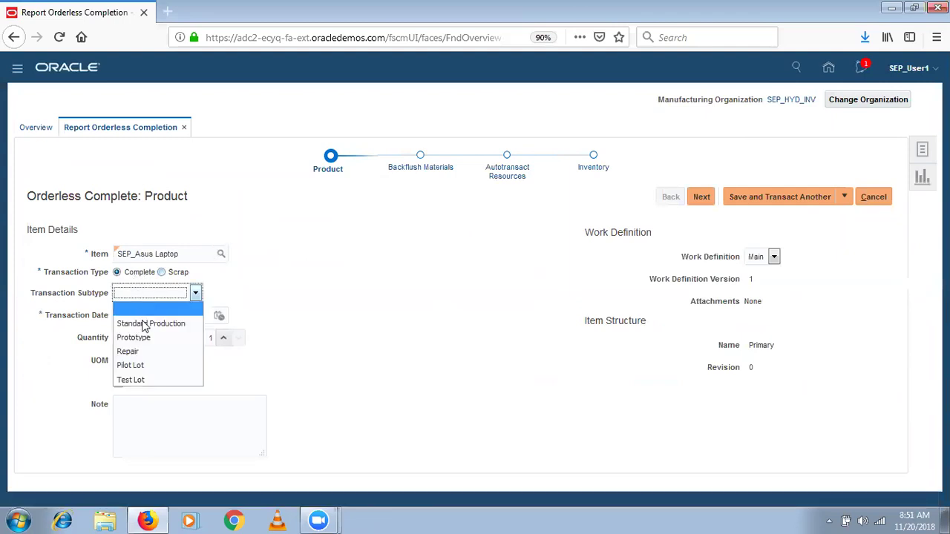
{"action": "left_click", "coordinate": [145, 325]}
{"action": "left_click", "coordinate": [164, 338]}
{"action": "left_click", "coordinate": [700, 199]}
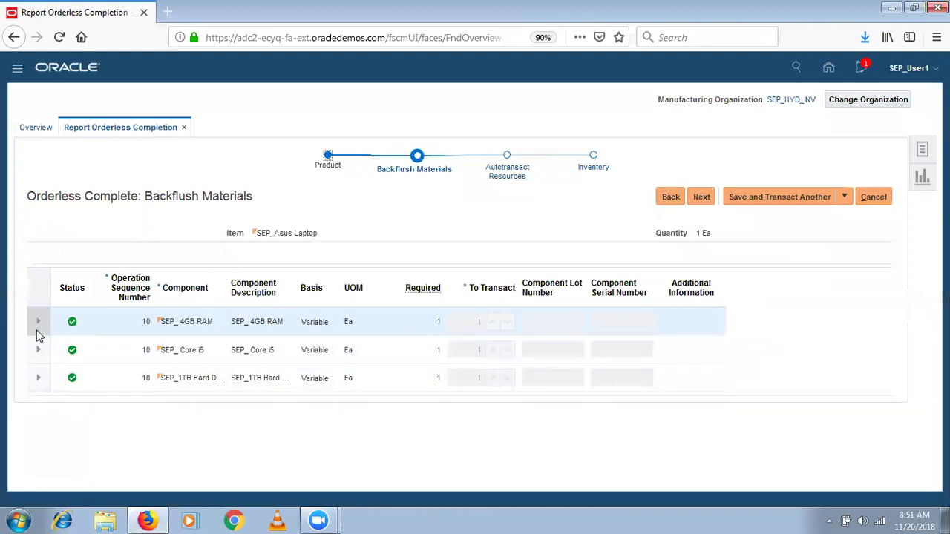
Check the SEP_ 4GB RAM subinventory, accept the default materials, resources and SEPH_FG inventory details, and save and close the orderless completion
{"action": "left_click", "coordinate": [37, 324]}
{"action": "left_click", "coordinate": [399, 357]}
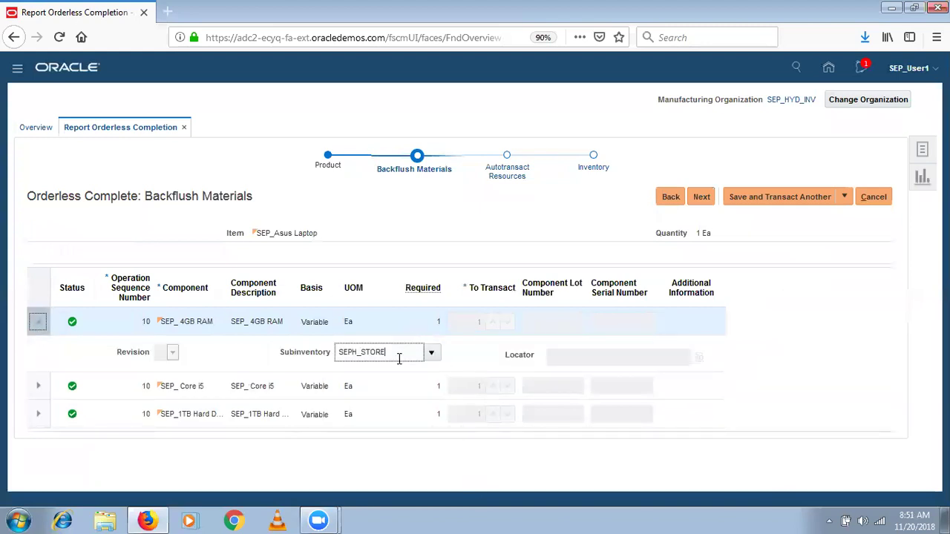
{"action": "left_click", "coordinate": [709, 199]}
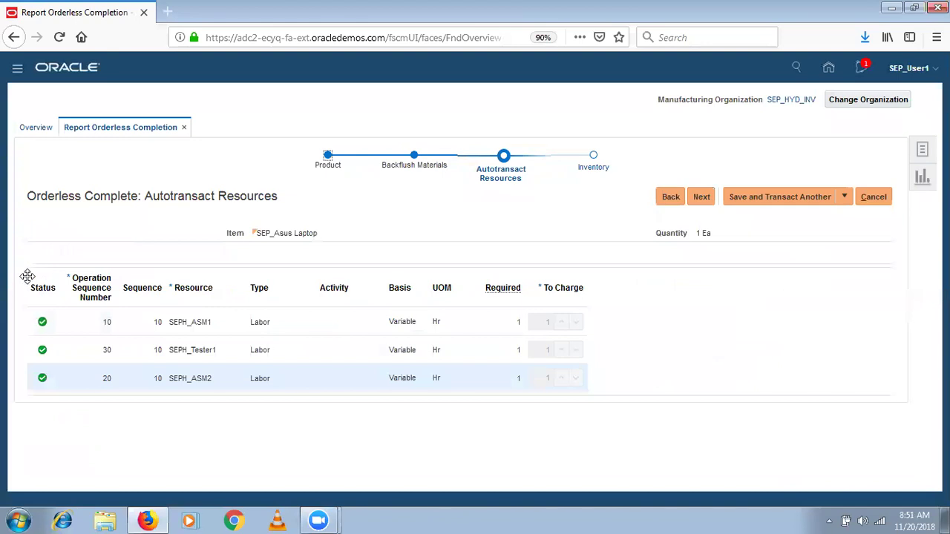
{"action": "left_click", "coordinate": [701, 195]}
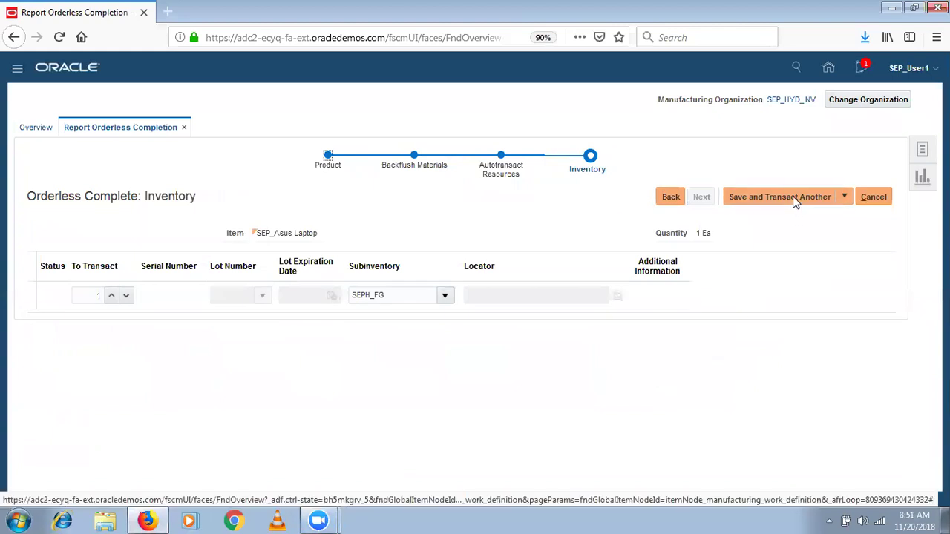
{"action": "left_click", "coordinate": [843, 198]}
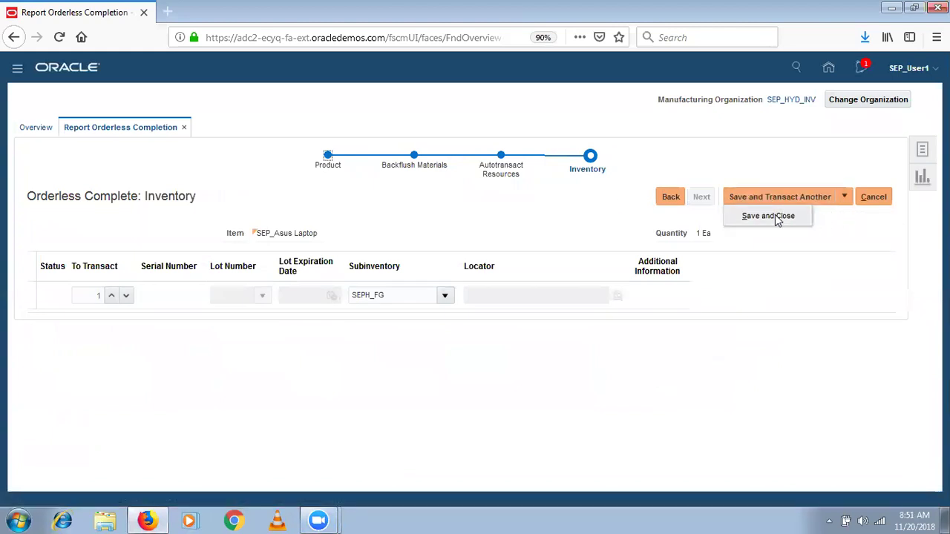
{"action": "left_click", "coordinate": [778, 220]}
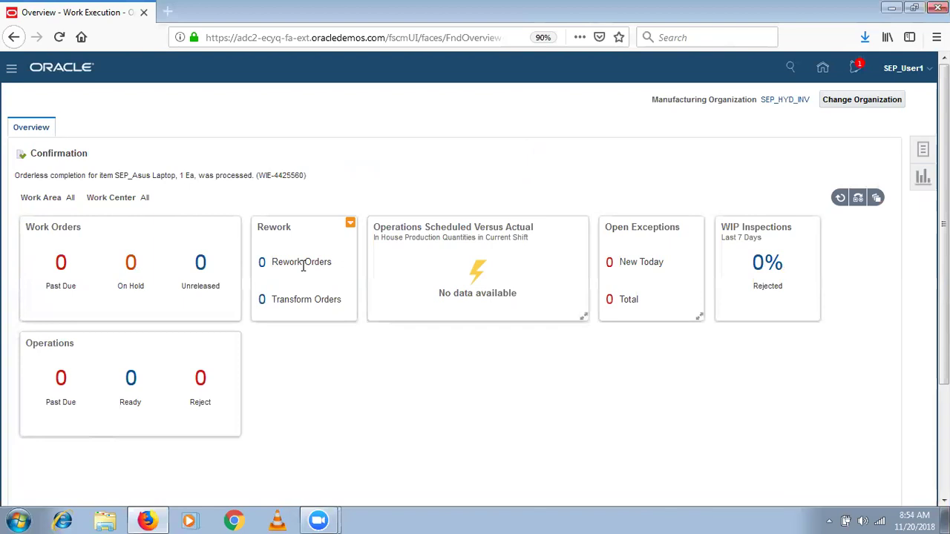
Open the list of work execution tasks
{"action": "left_click", "coordinate": [922, 149]}
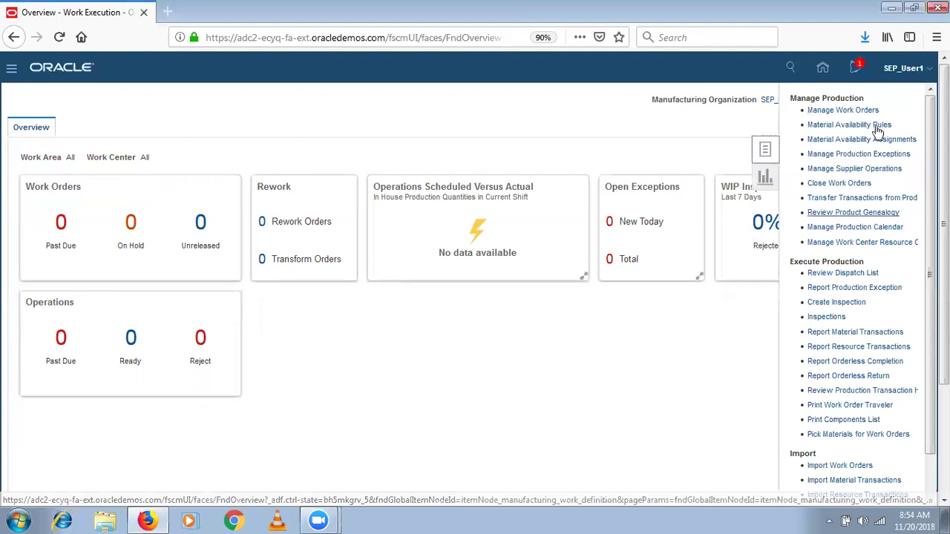